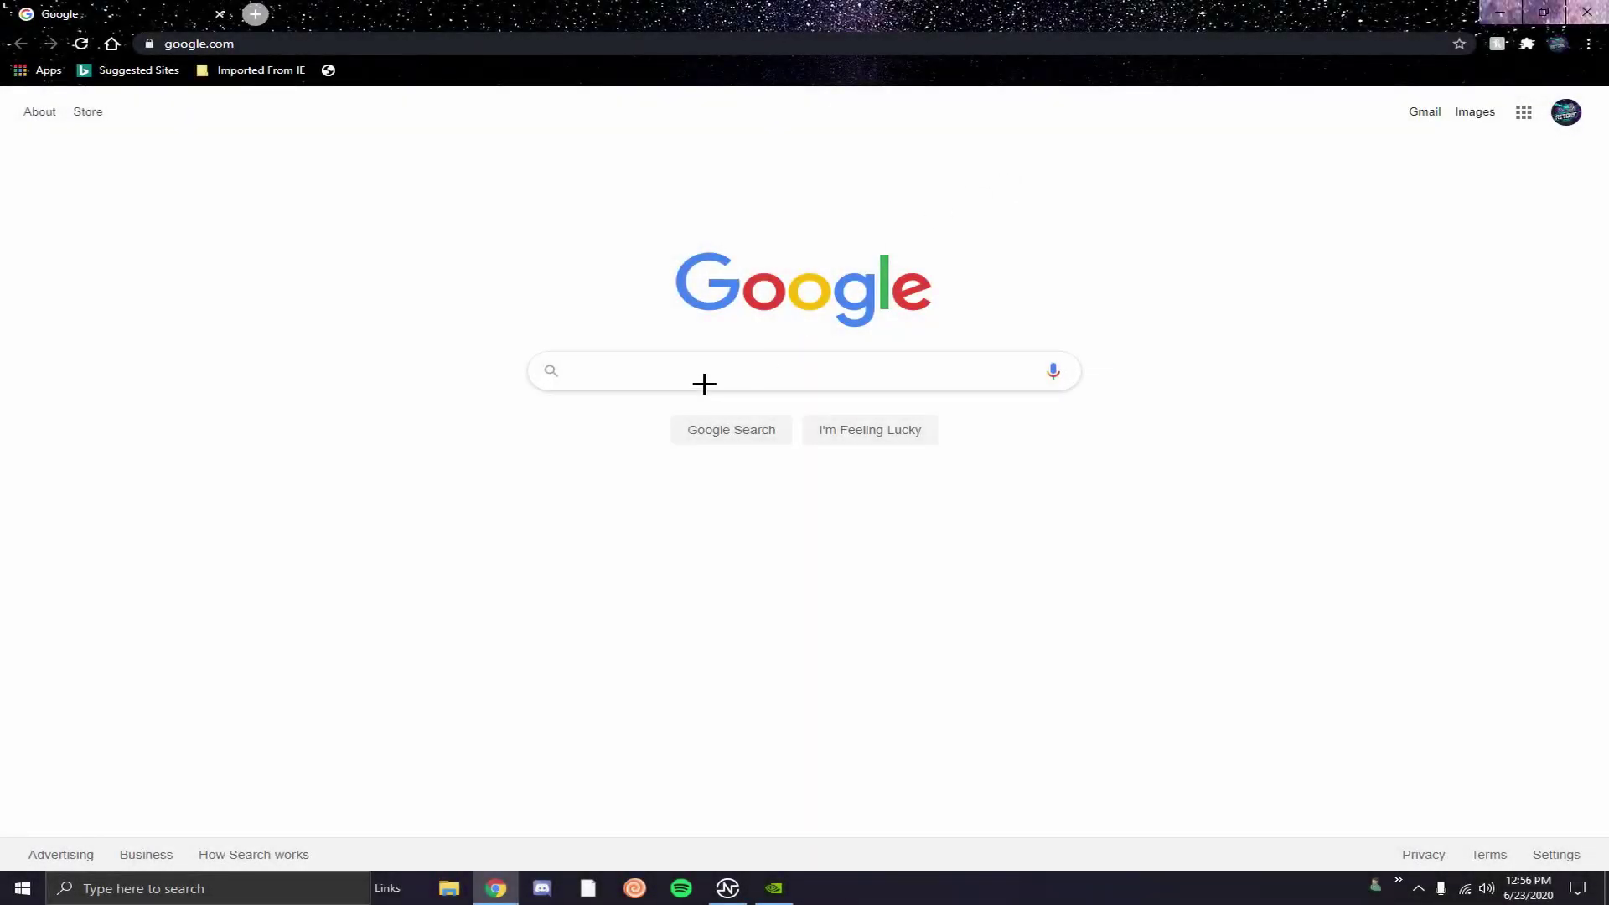
- Search Google for 'ds4 windows' and open the DS4Windows - GitHub Pages result
left_click(684, 377)
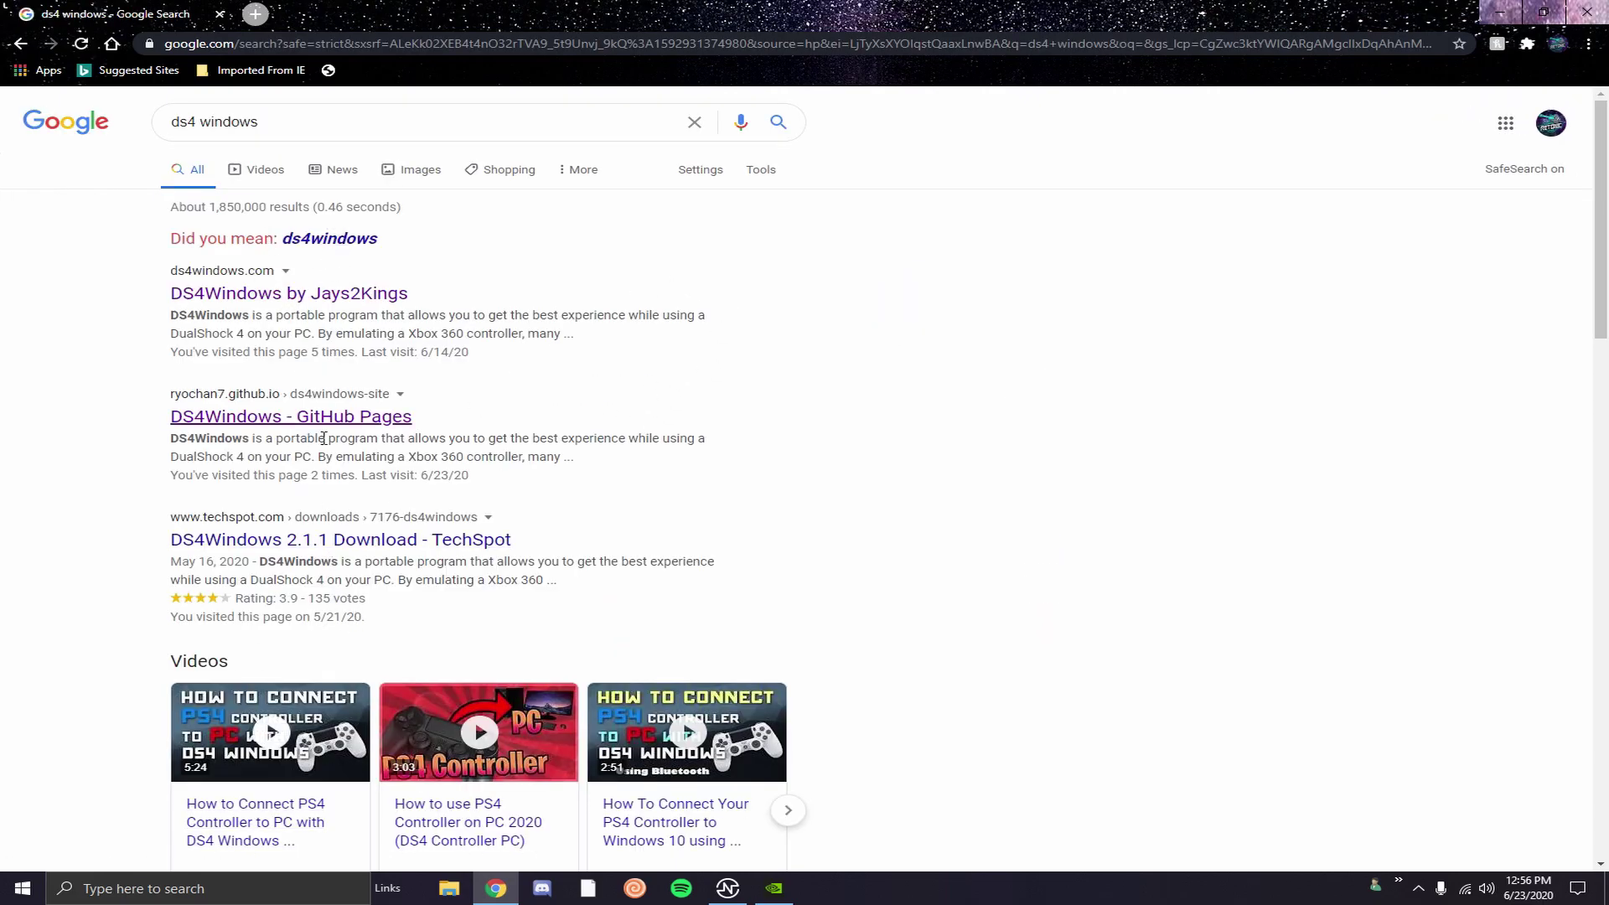
mouse_move(1586, 218)
left_mouse_down()
mouse_move(1591, 414)
mouse_move(1590, 214)
left_mouse_up()
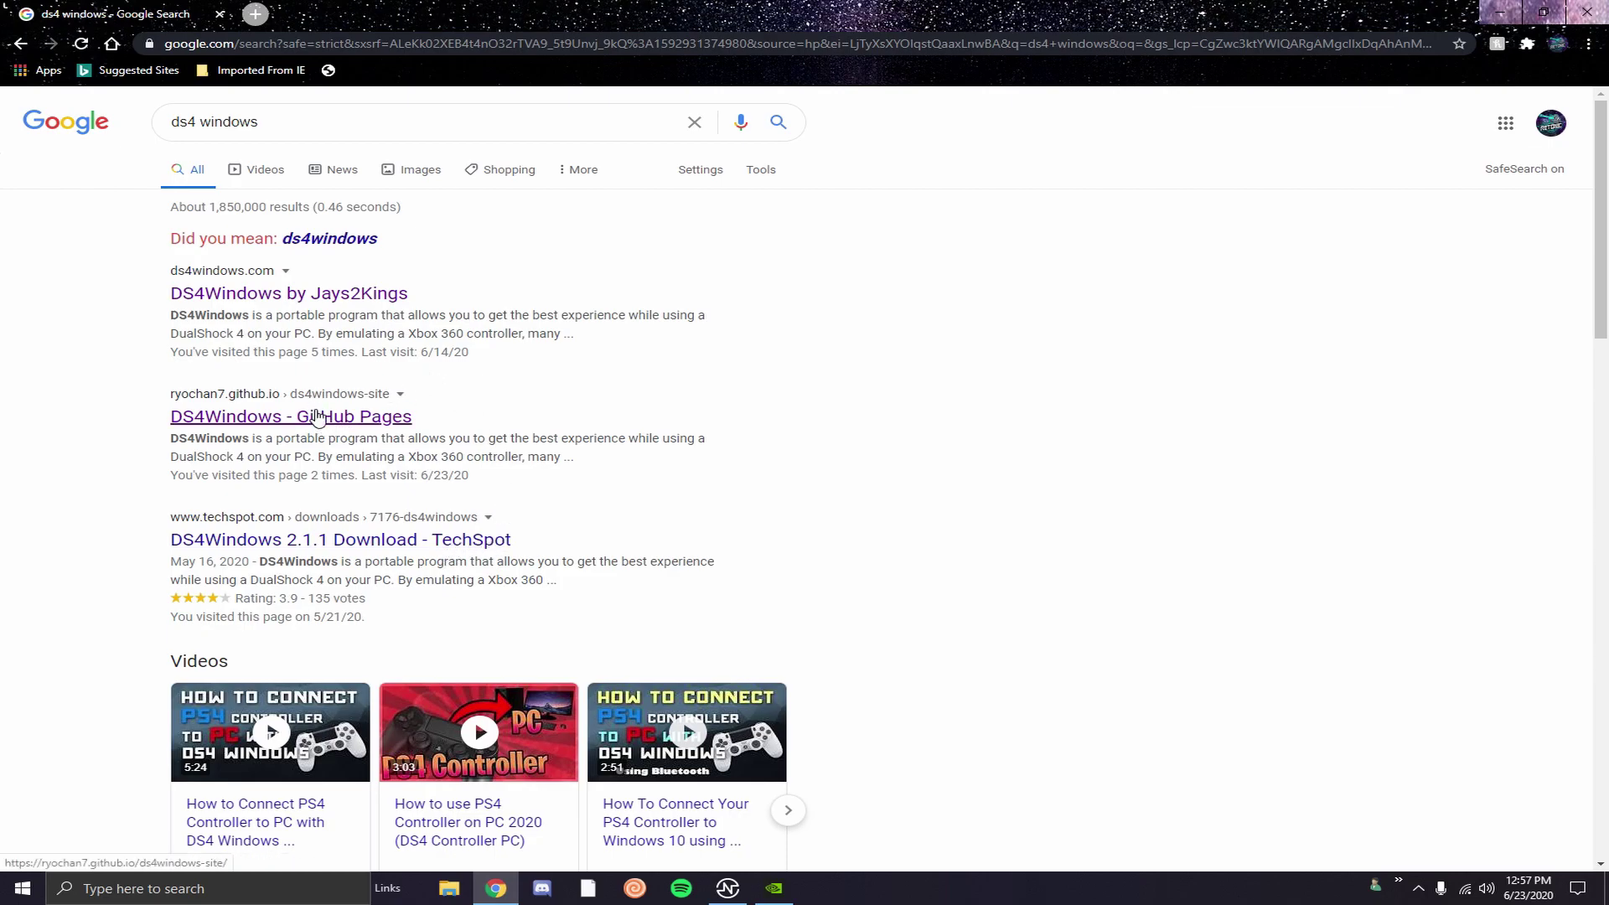
left_click(372, 418)
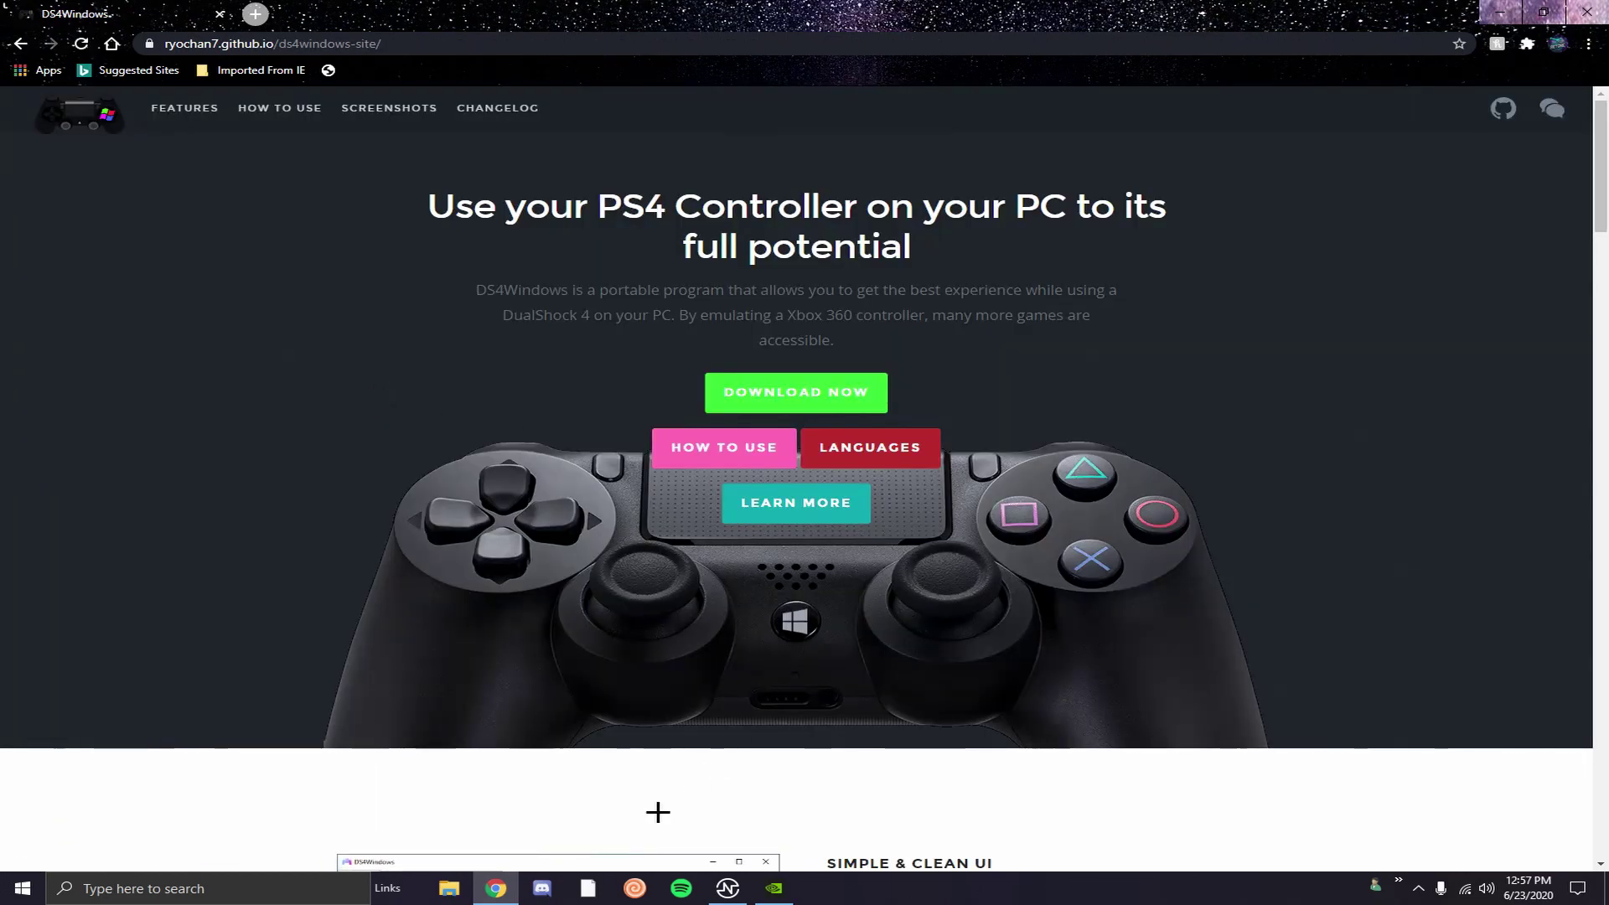
- Read the Features, Requirements and FAQ sections, then go to the Version 2.1.3 releases via Download Now
left_click_drag(1599, 294, 1517, 492)
scroll(1517, 492, "down", 7)
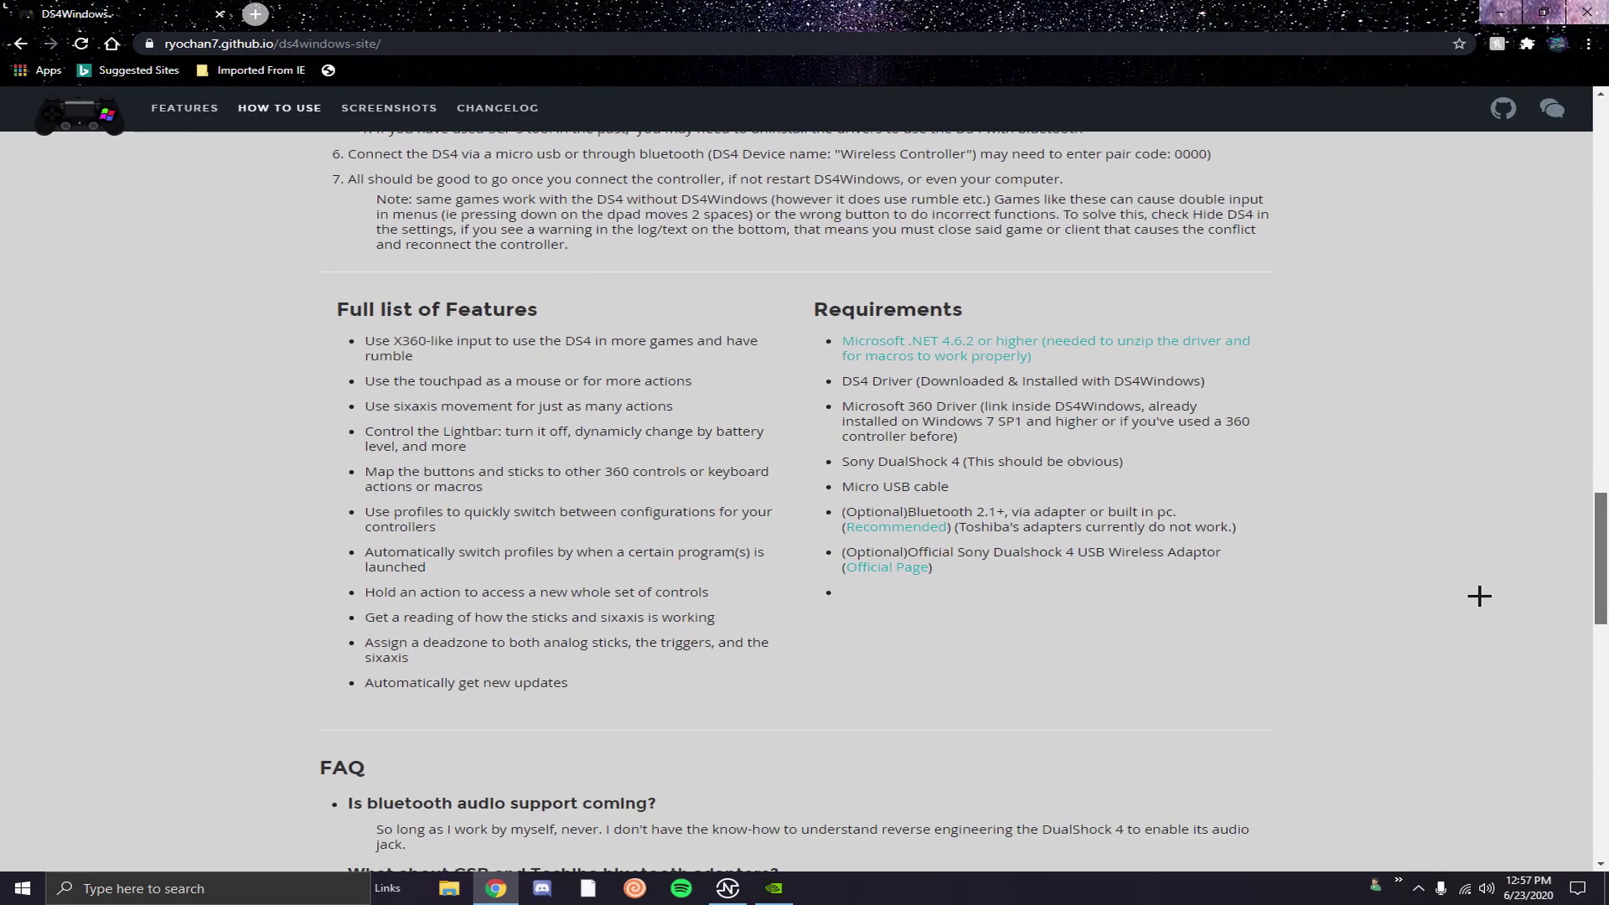
key("Home")
scroll(1462, 514, "down", 15)
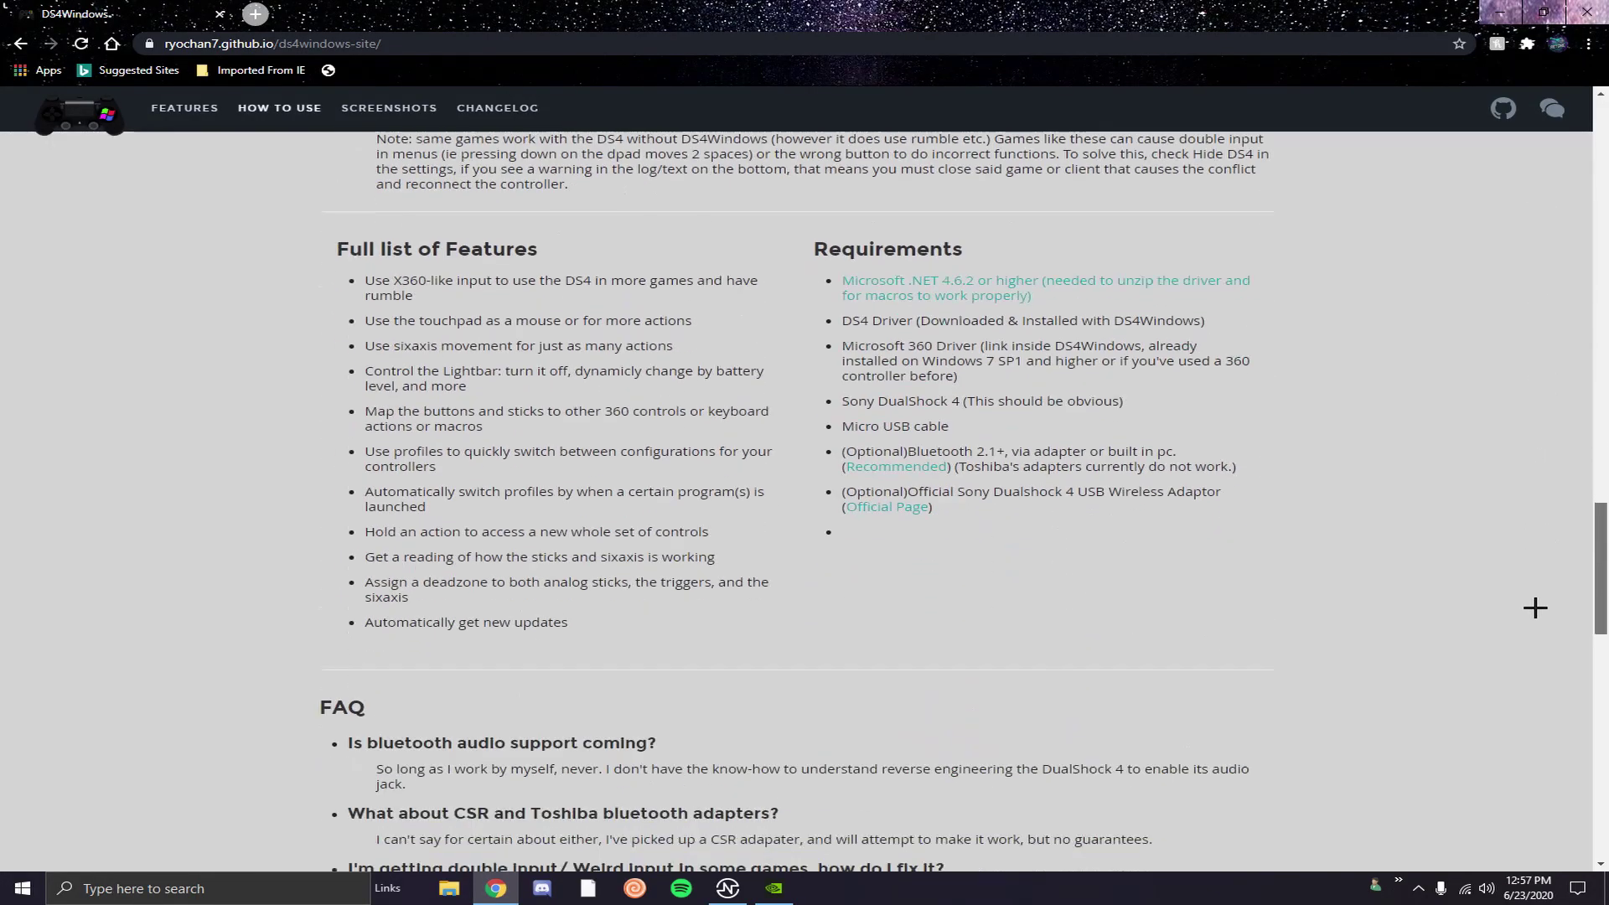
scroll(1531, 668, "up", 5)
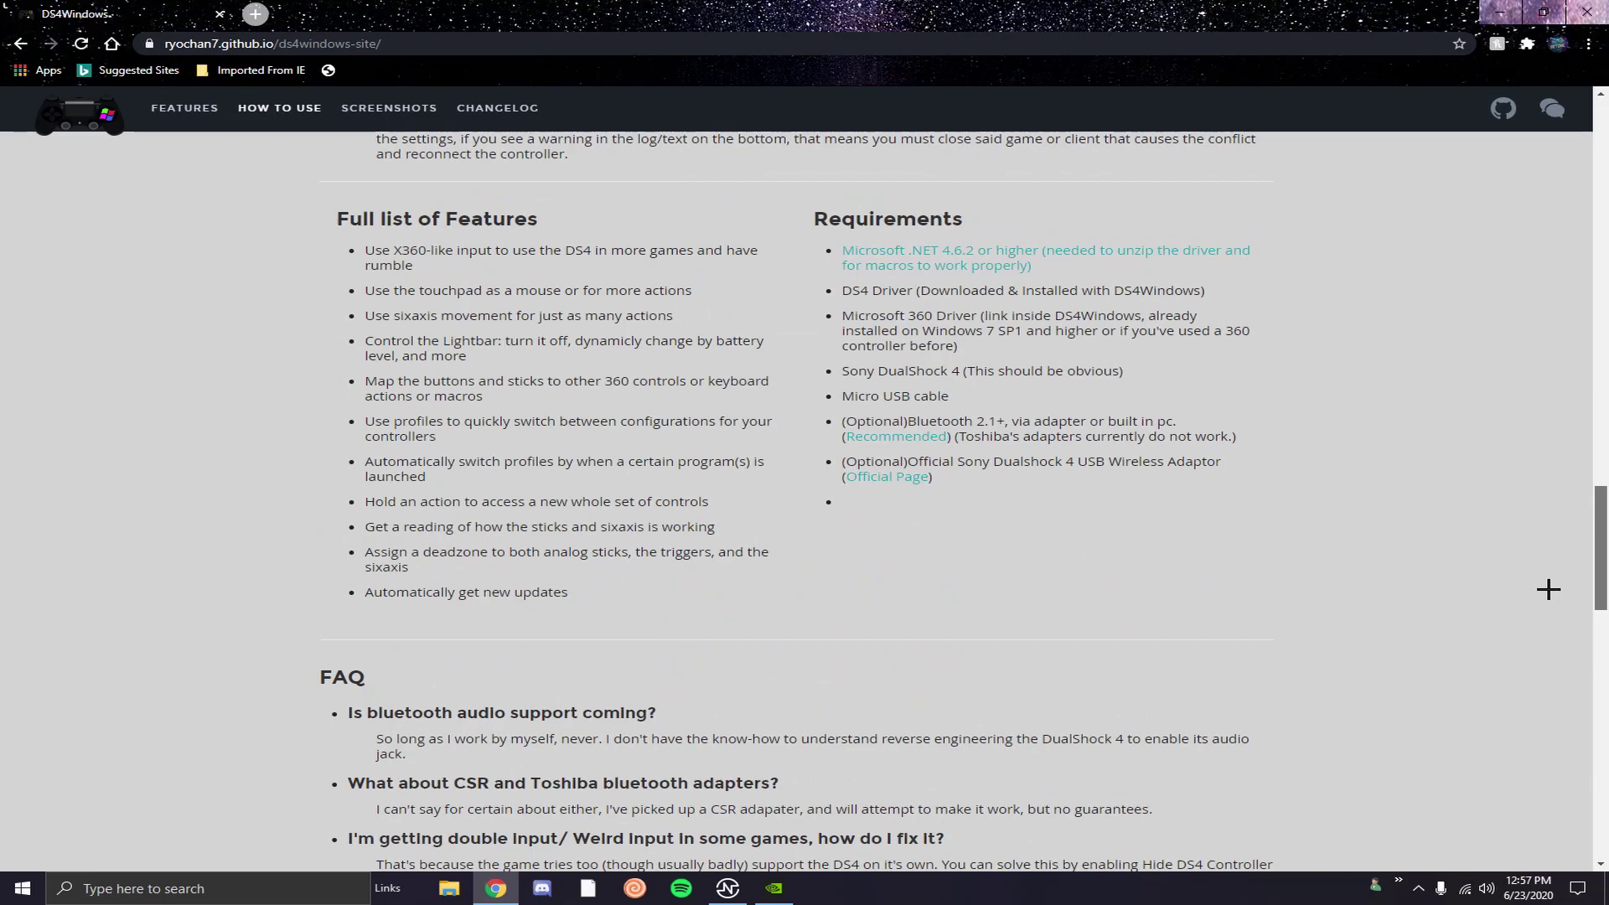
scroll(1509, 570, "up", 3)
scroll(1538, 643, "down", 7)
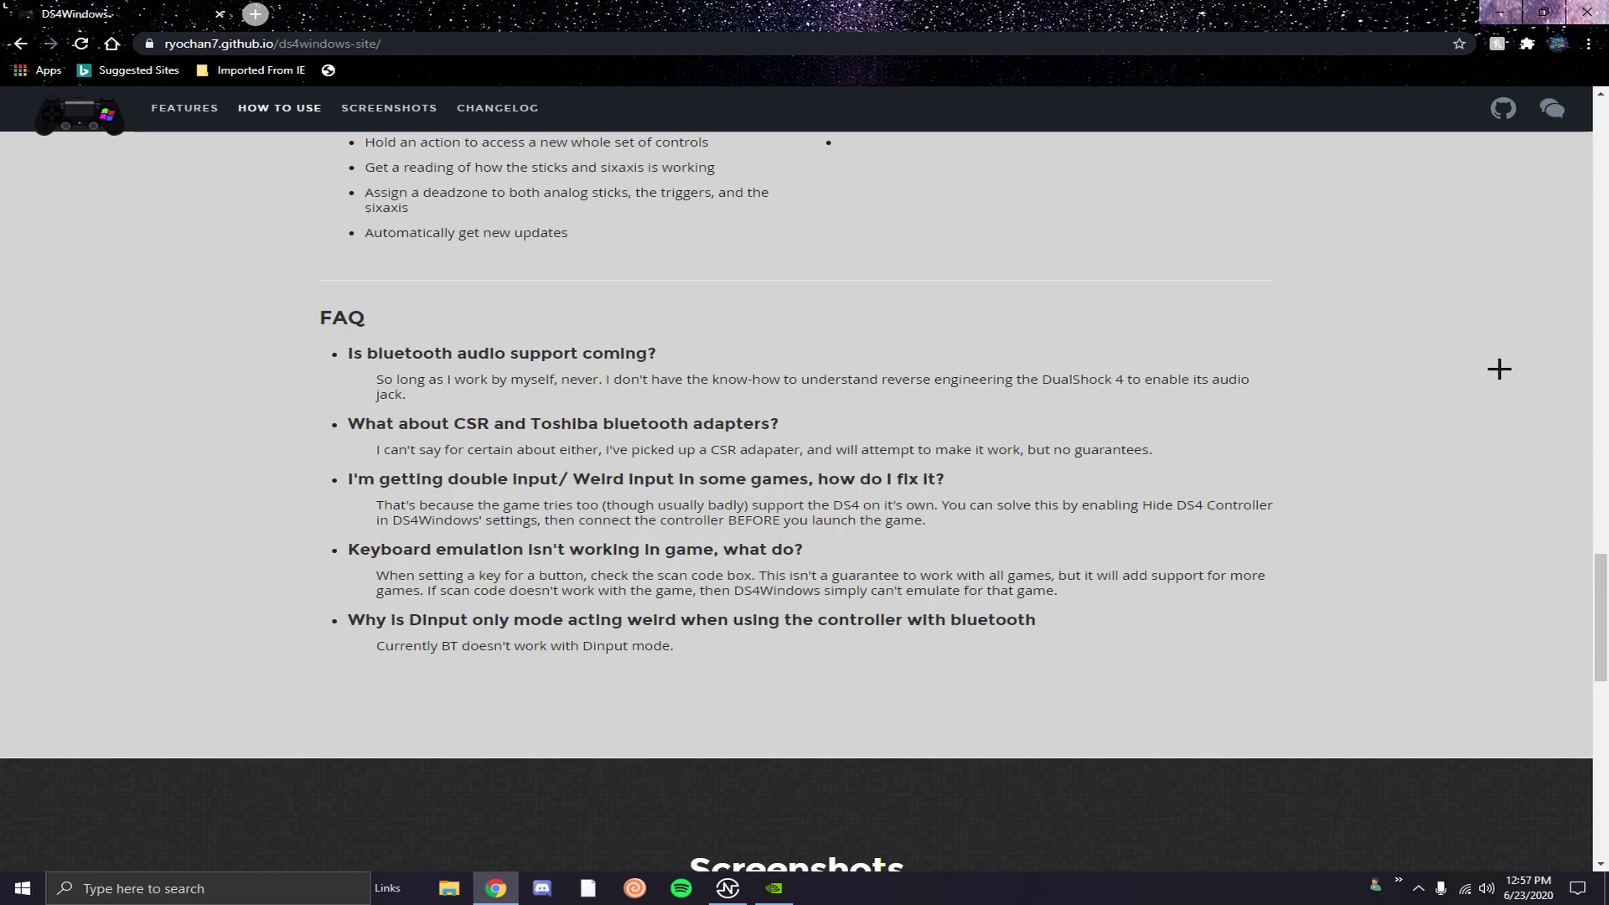
left_click_drag(1599, 570, 1559, 296)
scroll(1173, 318, "up", 15)
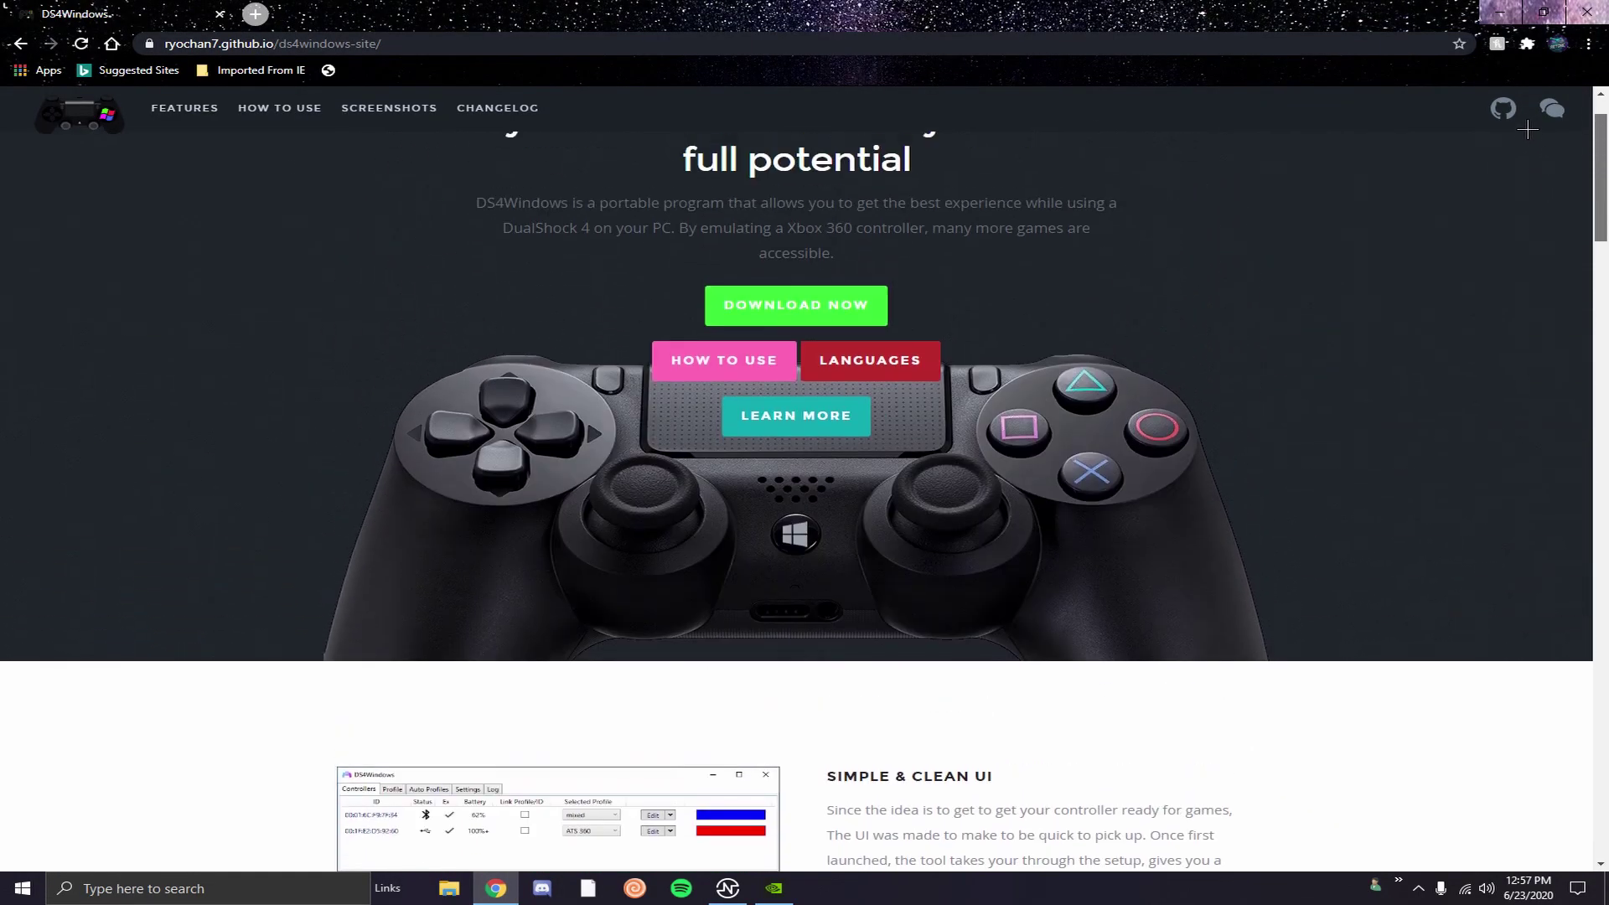
left_click(794, 343)
scroll(1587, 235, "down", 6)
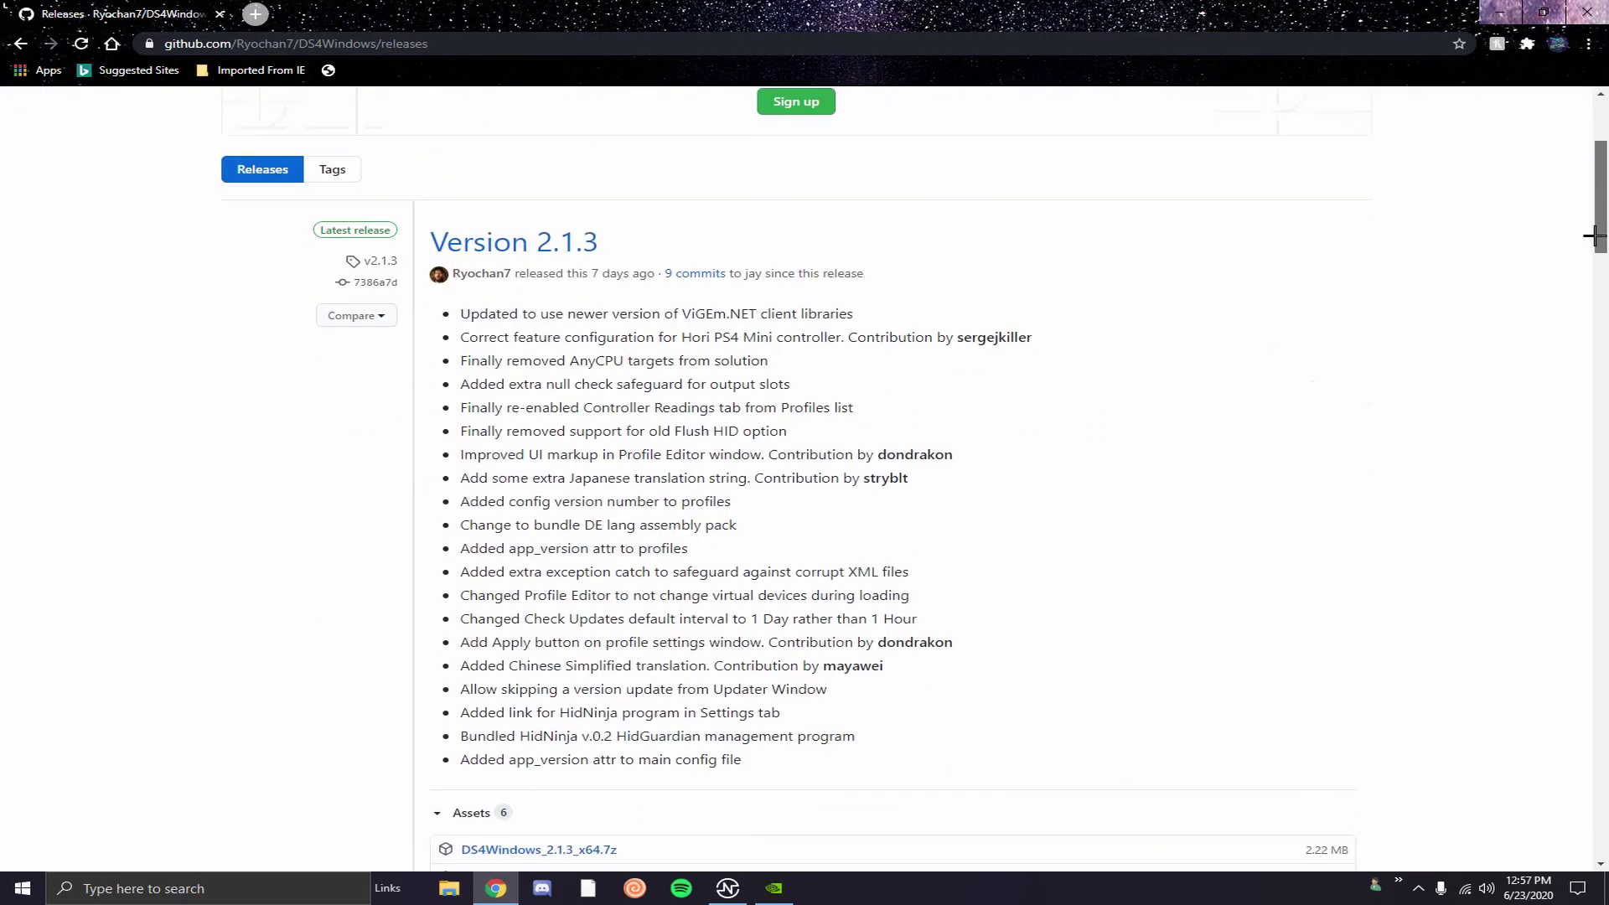
scroll(1586, 234, "up", 3)
scroll(1587, 233, "down", 20)
scroll(1542, 430, "up", 20)
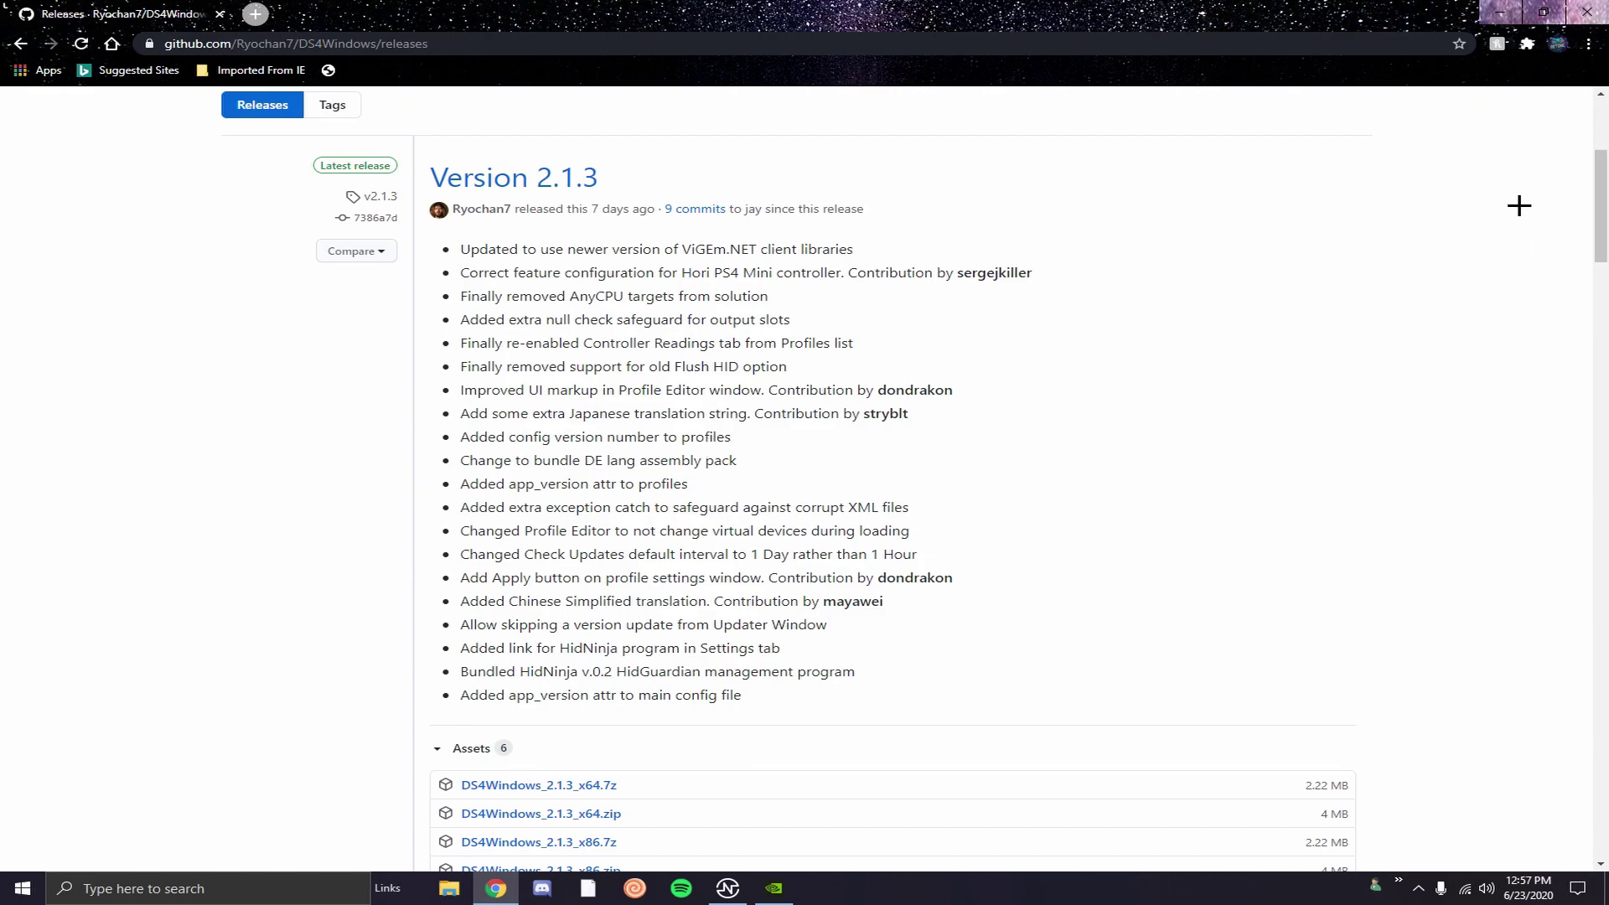
scroll(1593, 218, "down", 2)
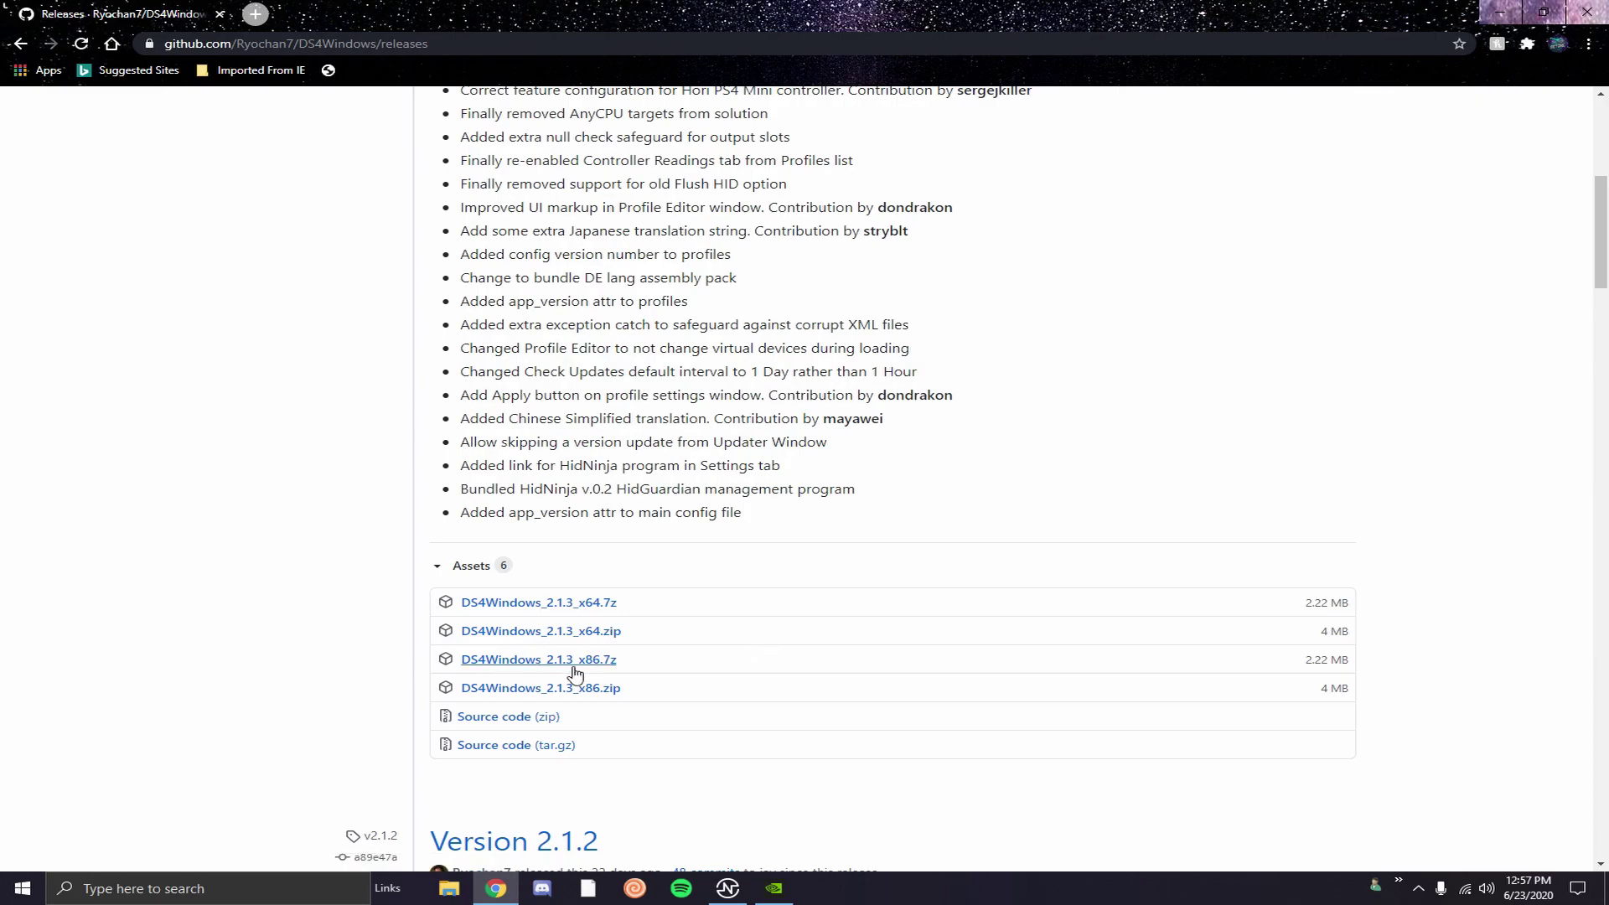
left_click(573, 635)
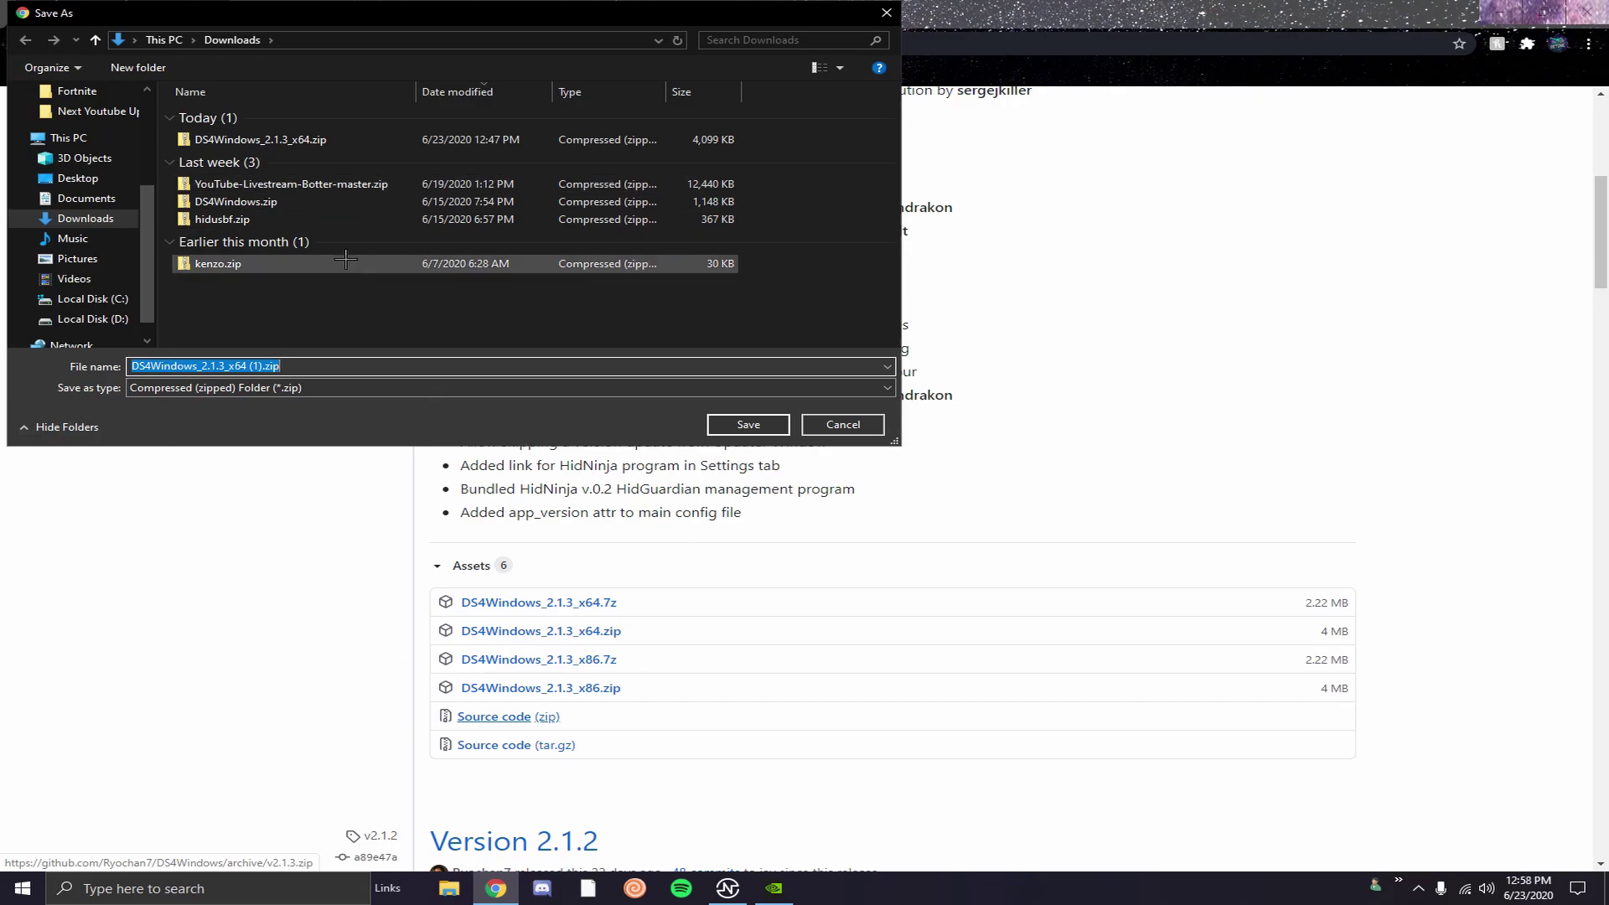
left_click(886, 13)
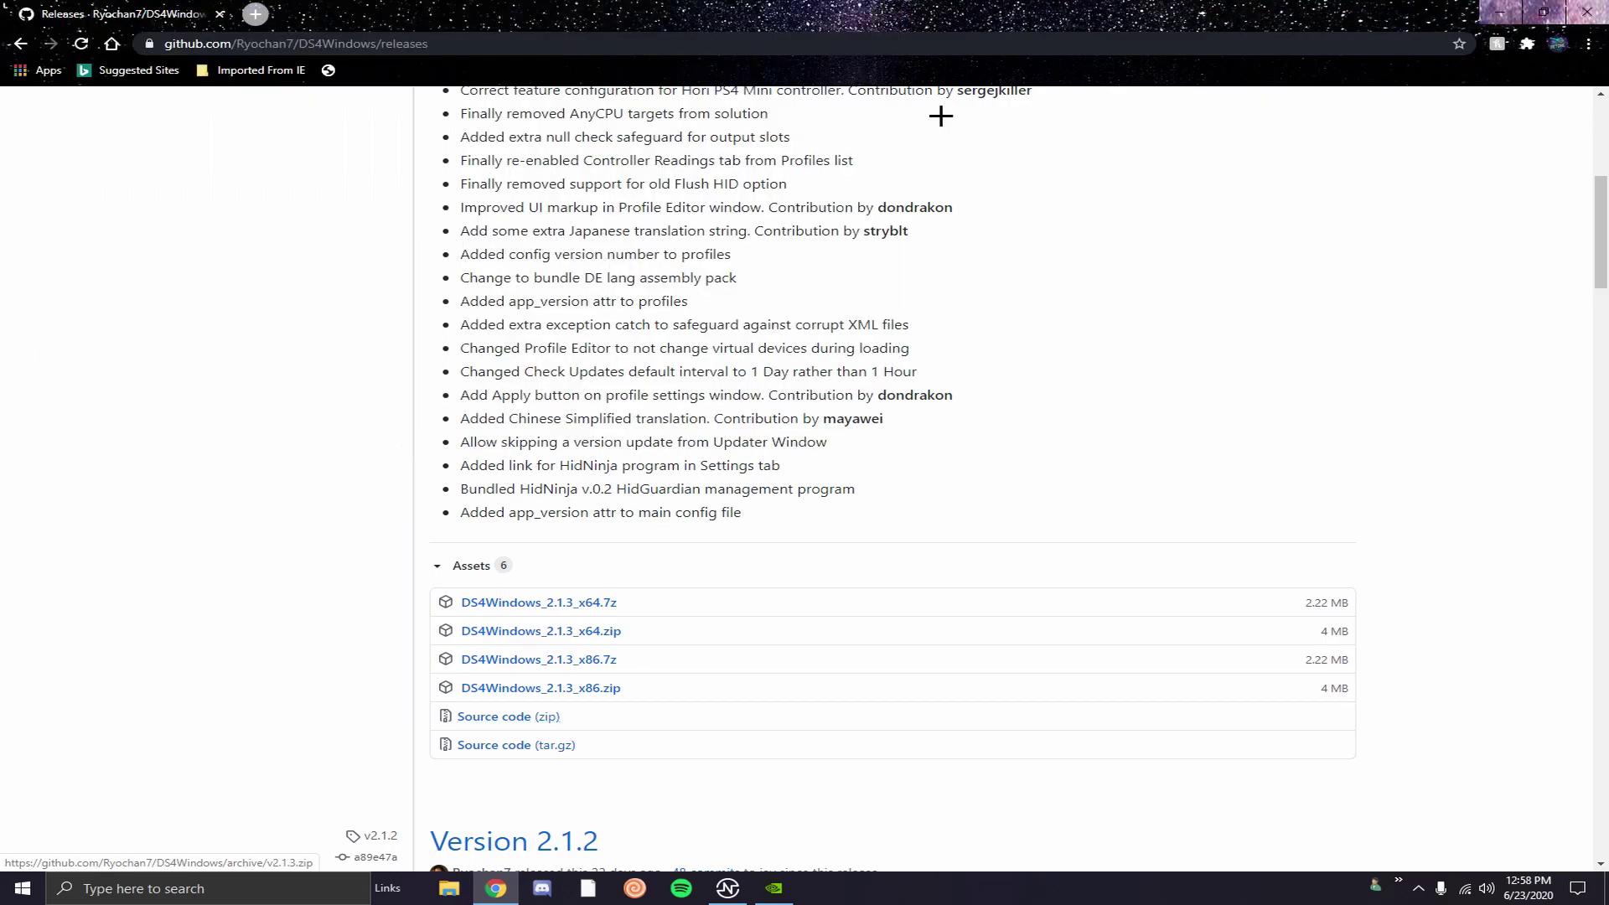
- In File Explorer's Downloads folder, start Extract All on DS4Windows_2.1.3_x64.zip
left_click(450, 889)
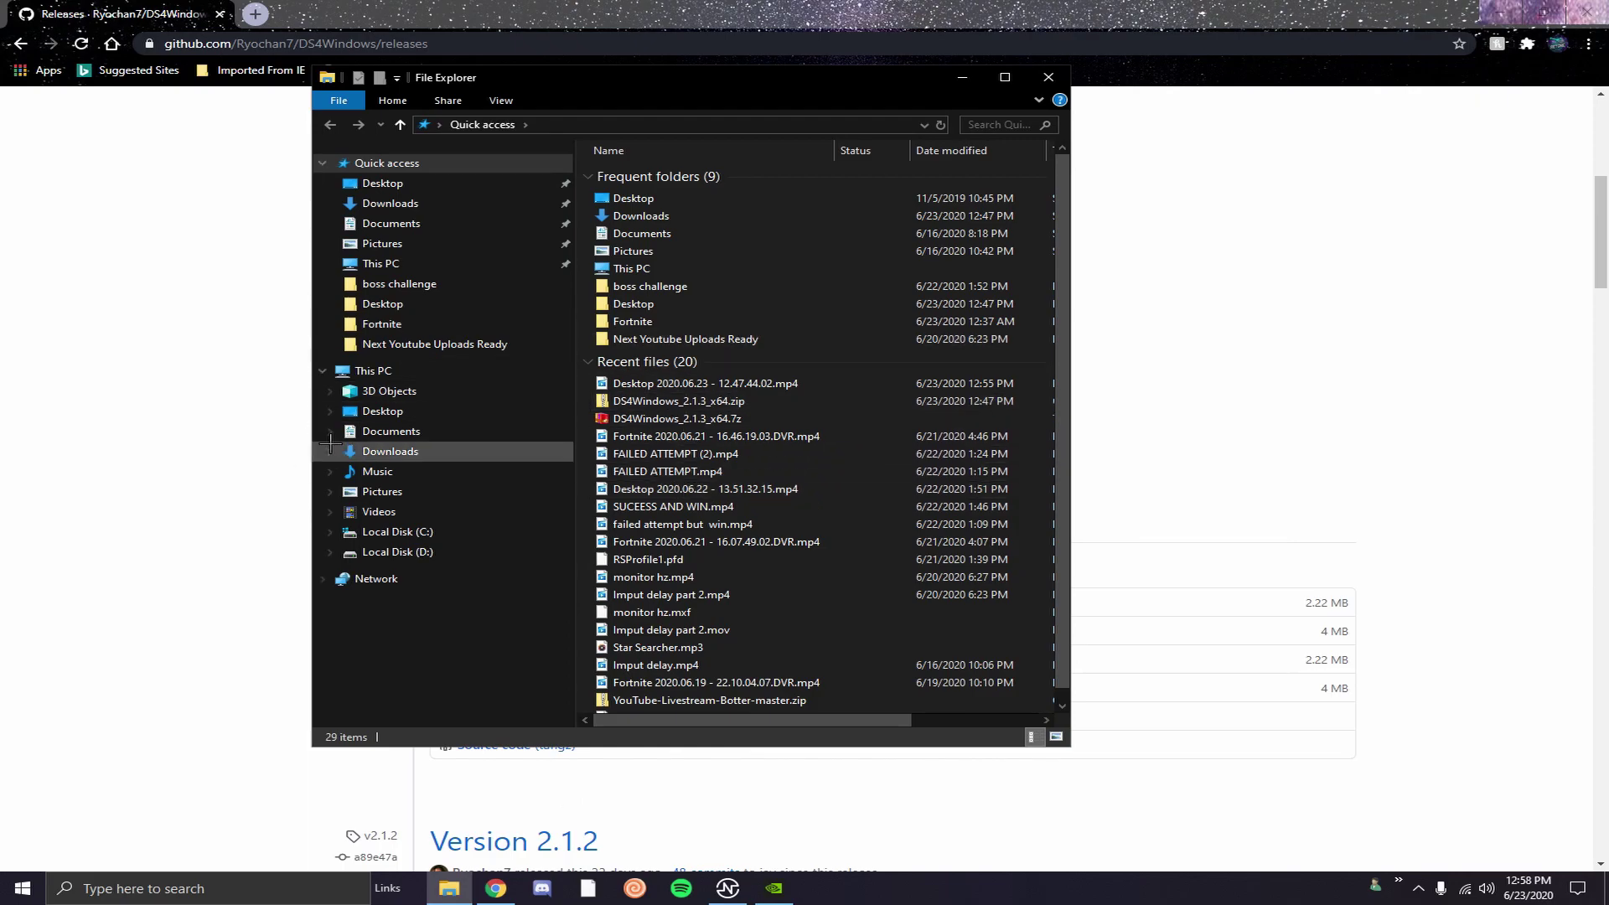
left_click(392, 204)
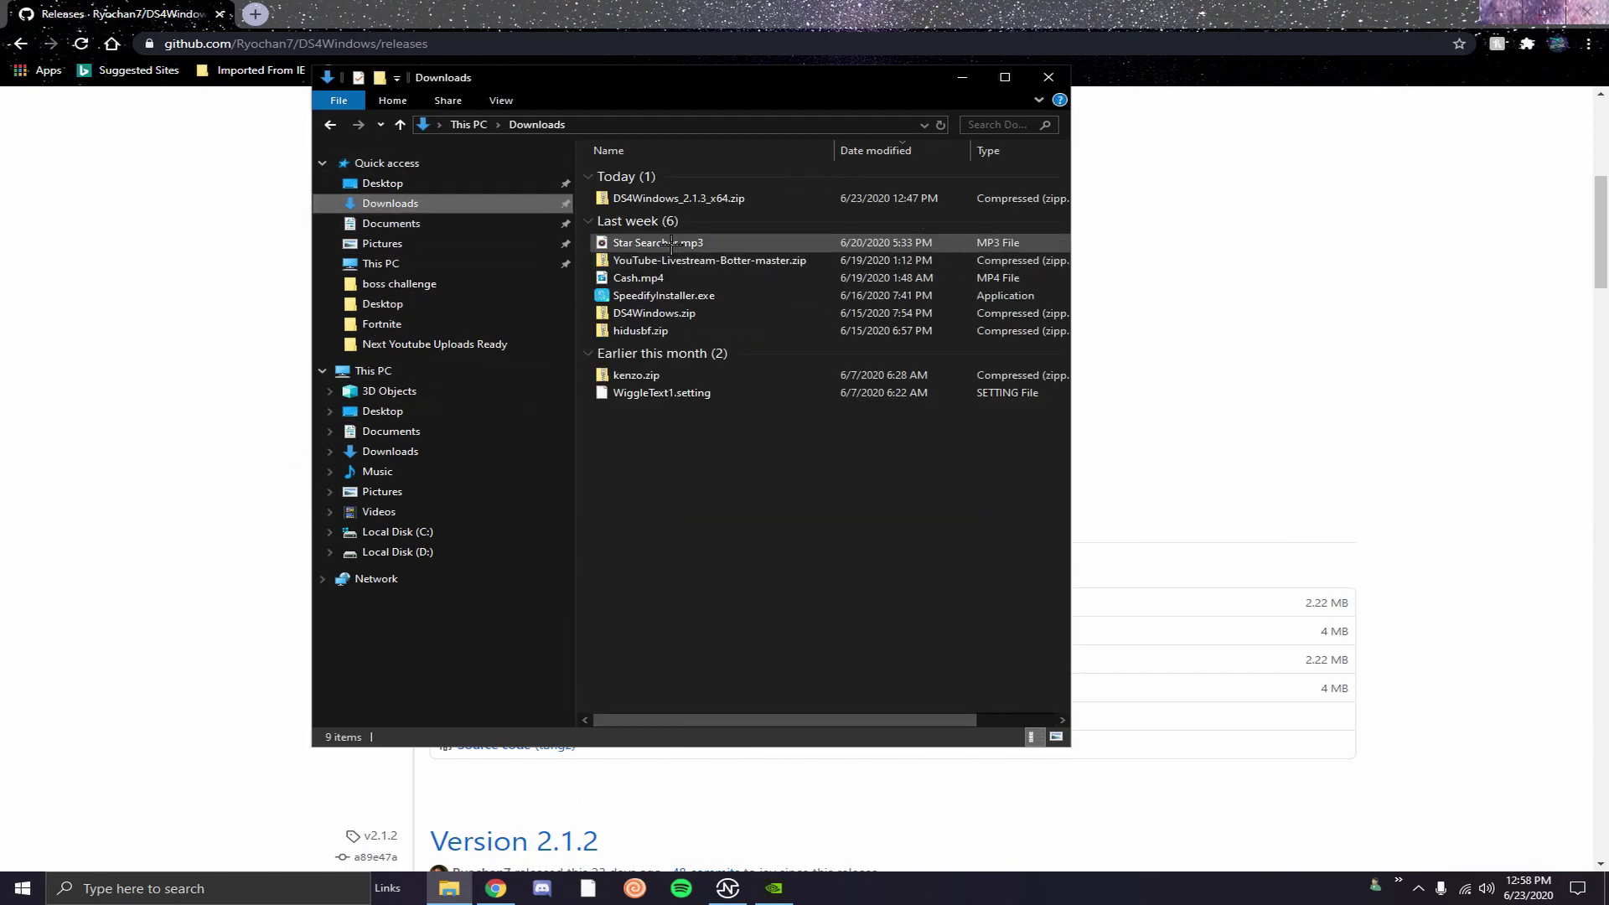
right_click(714, 202)
left_click(776, 261)
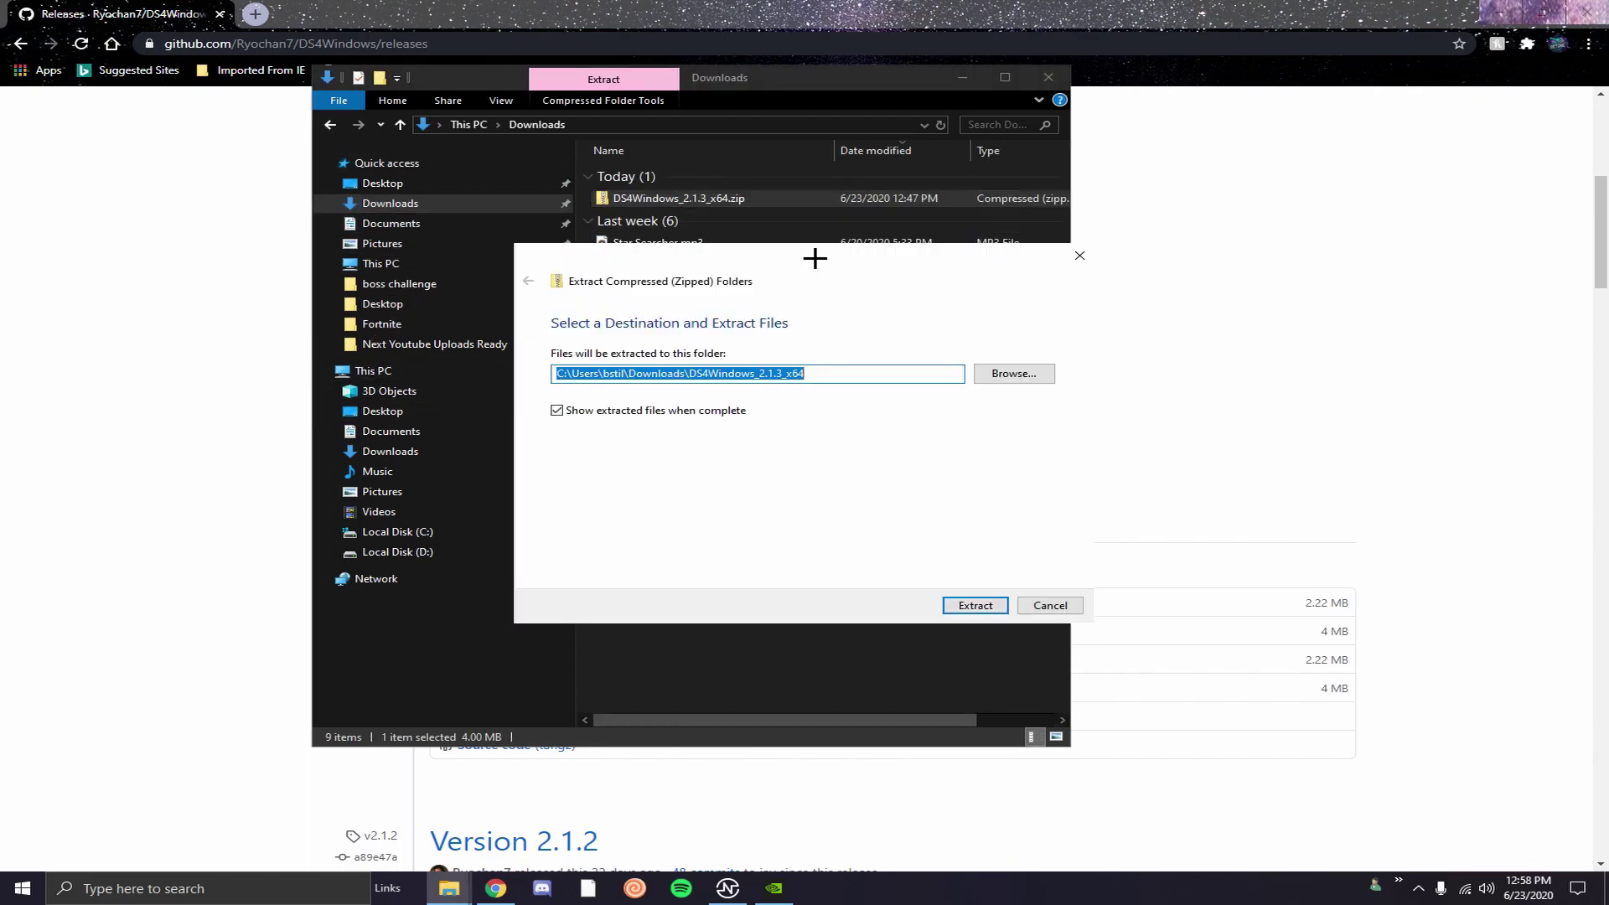
left_click(1093, 248)
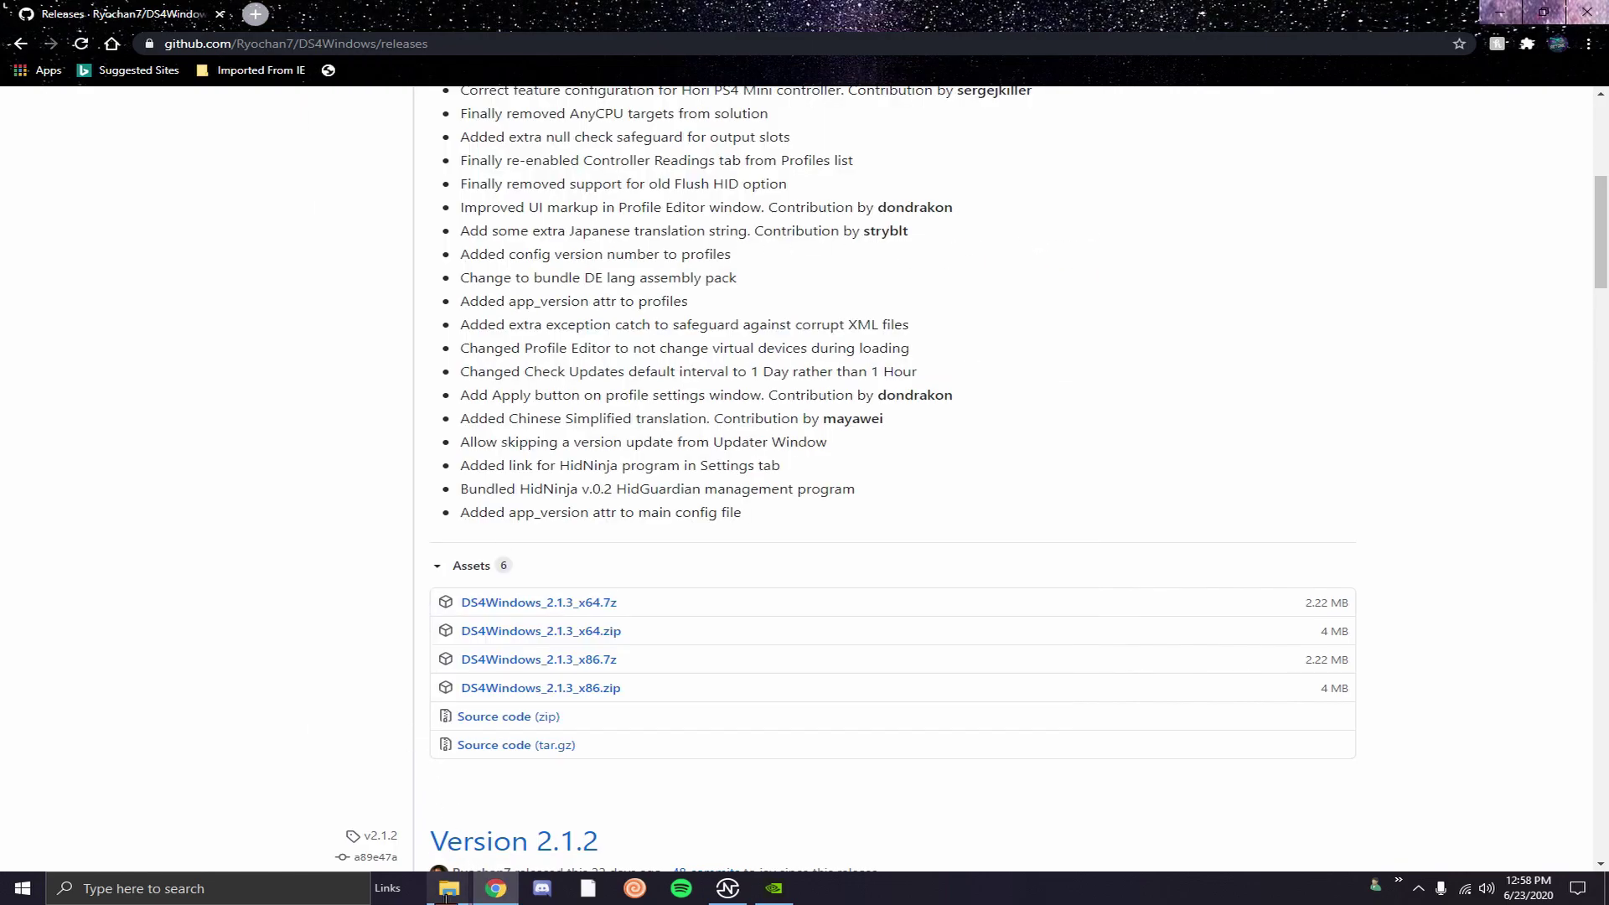
mouse_move(450, 888)
left_click(524, 794)
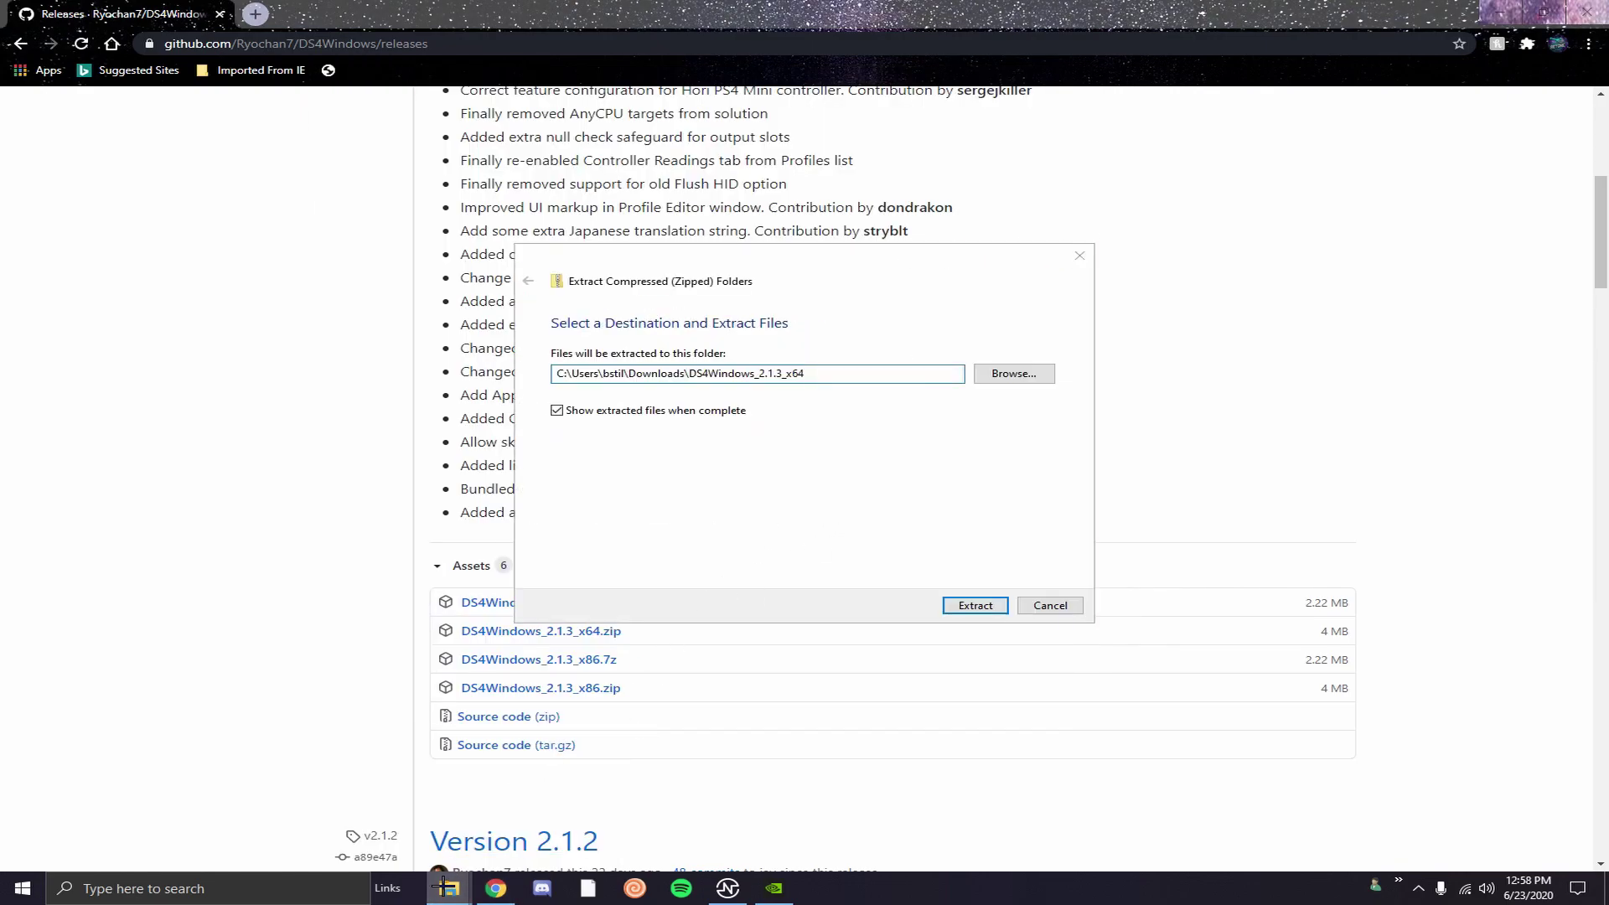
- Restart Extract All on the zip, cancel the destination folder picker, and close Explorer
left_click(503, 801)
right_click(679, 198)
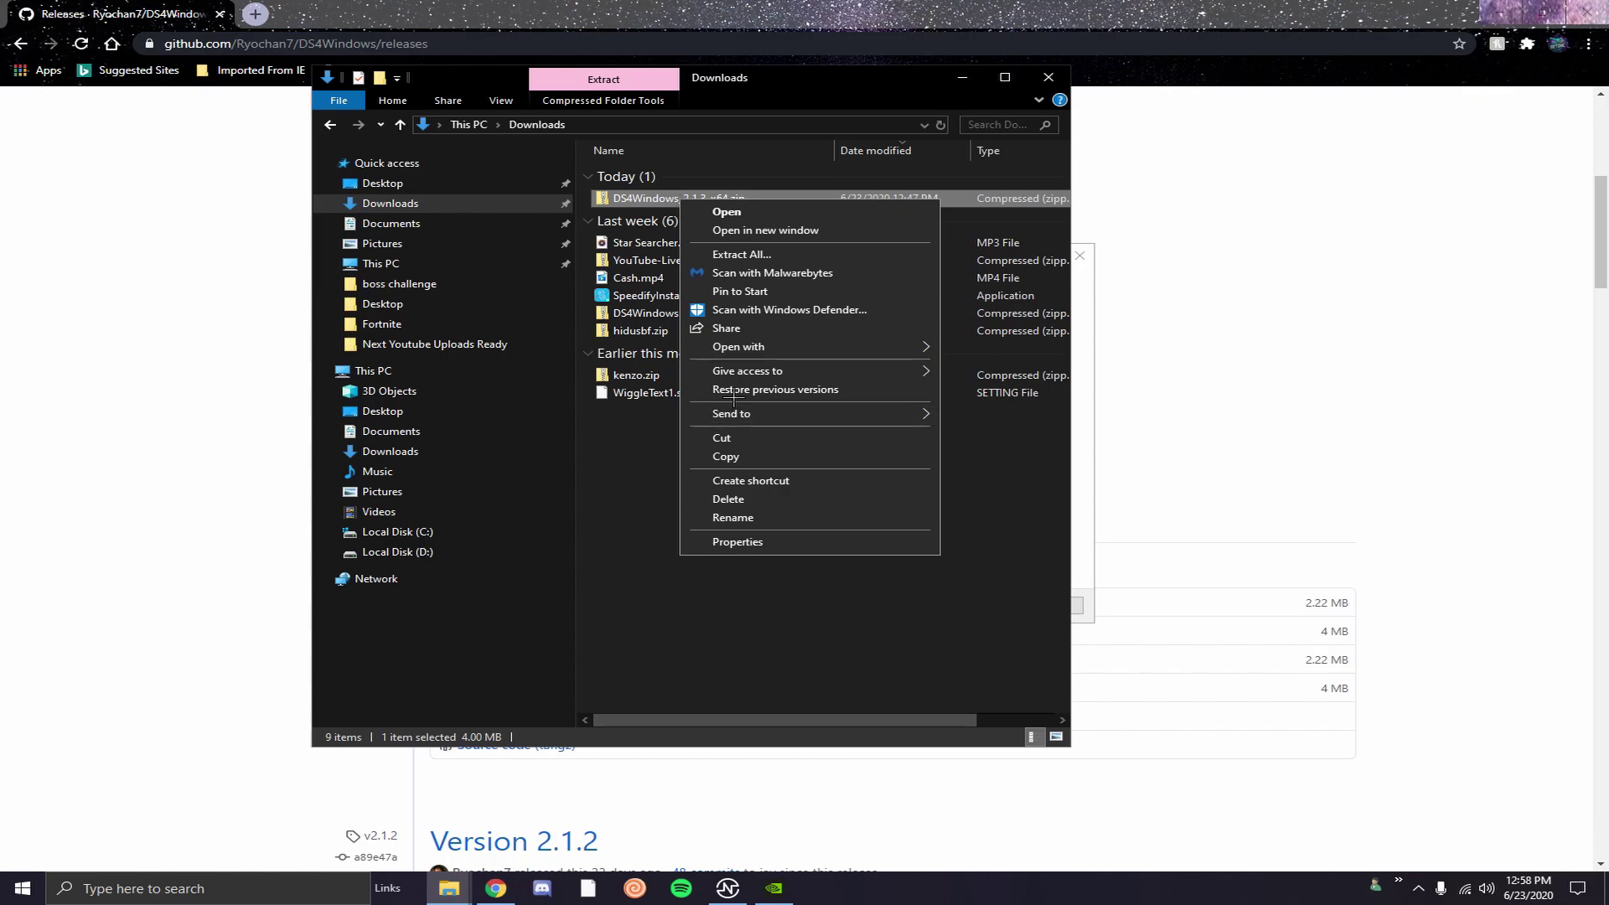
left_click(772, 254)
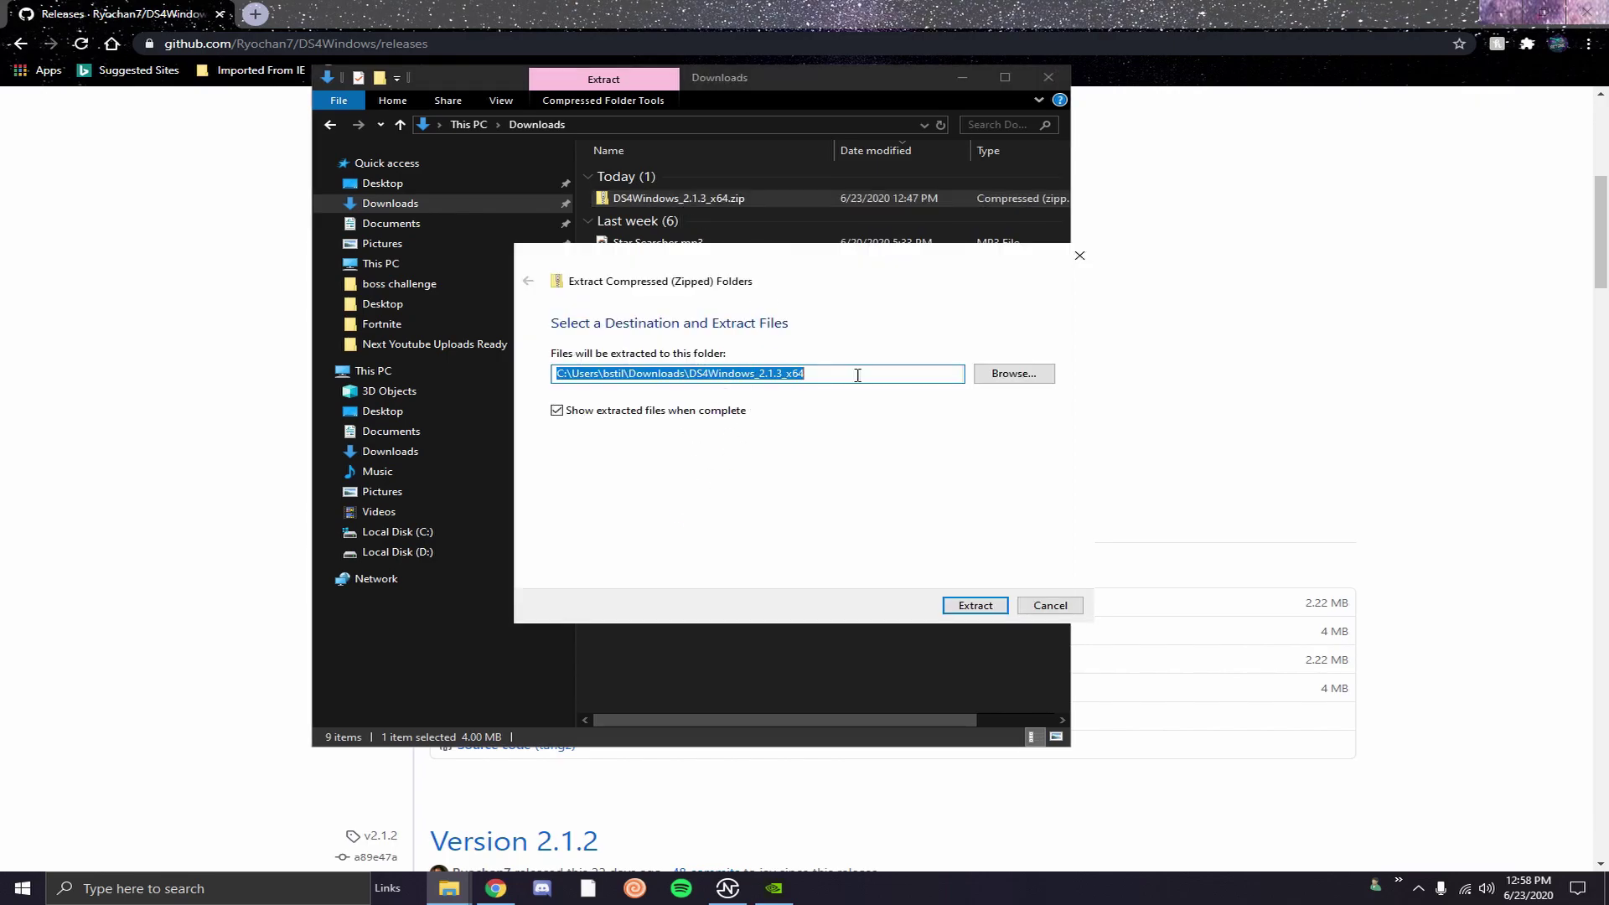
left_click(1030, 374)
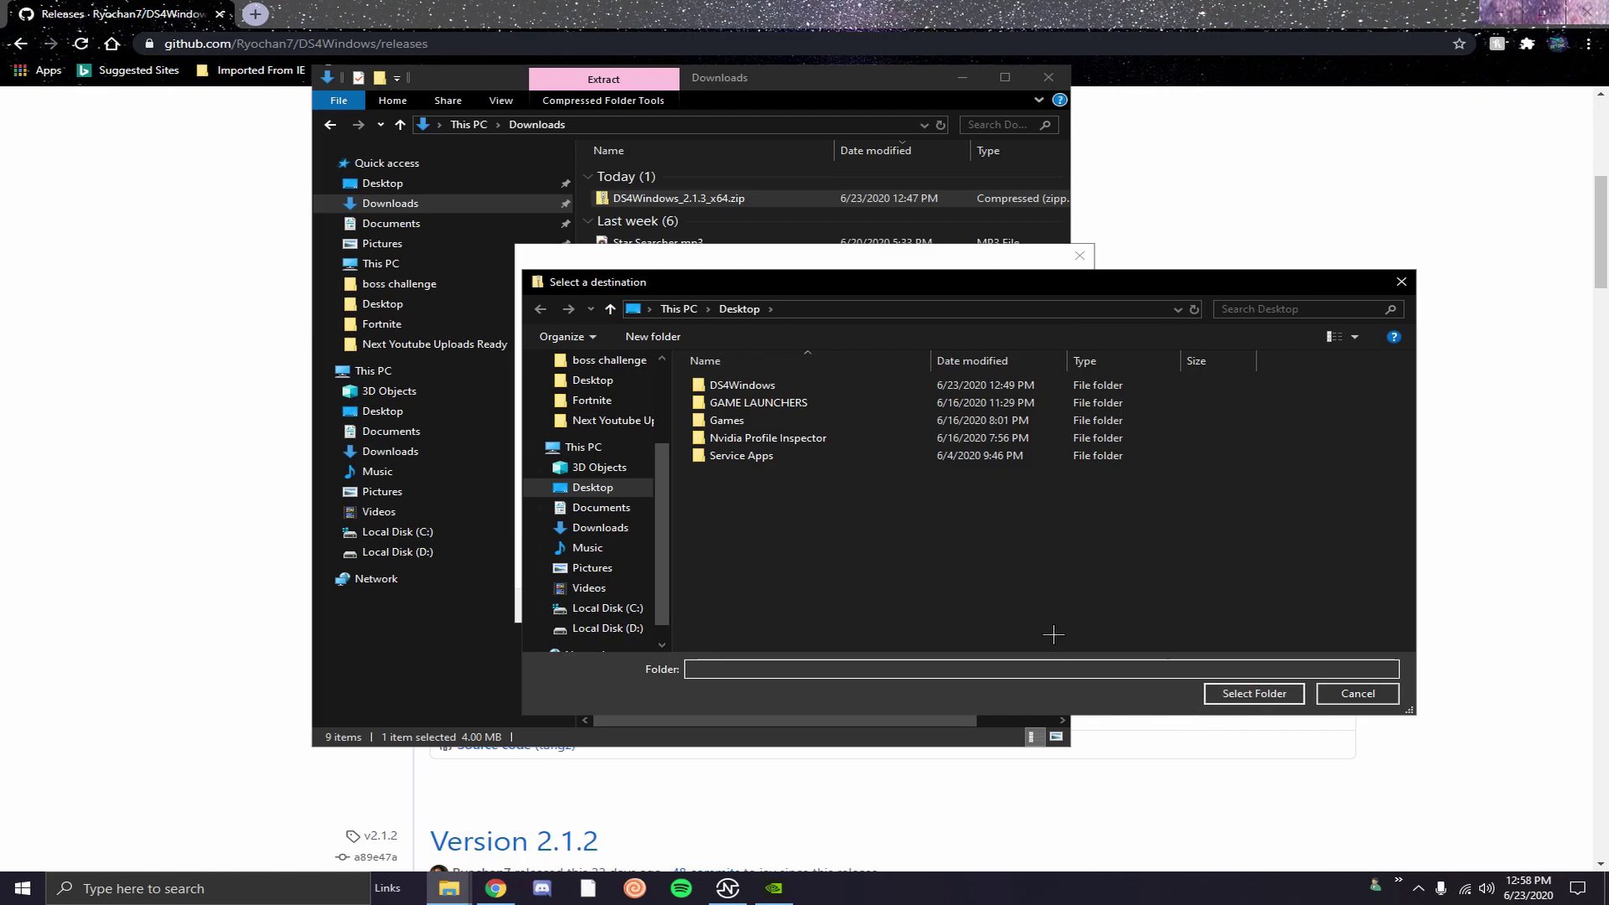
left_click(1400, 281)
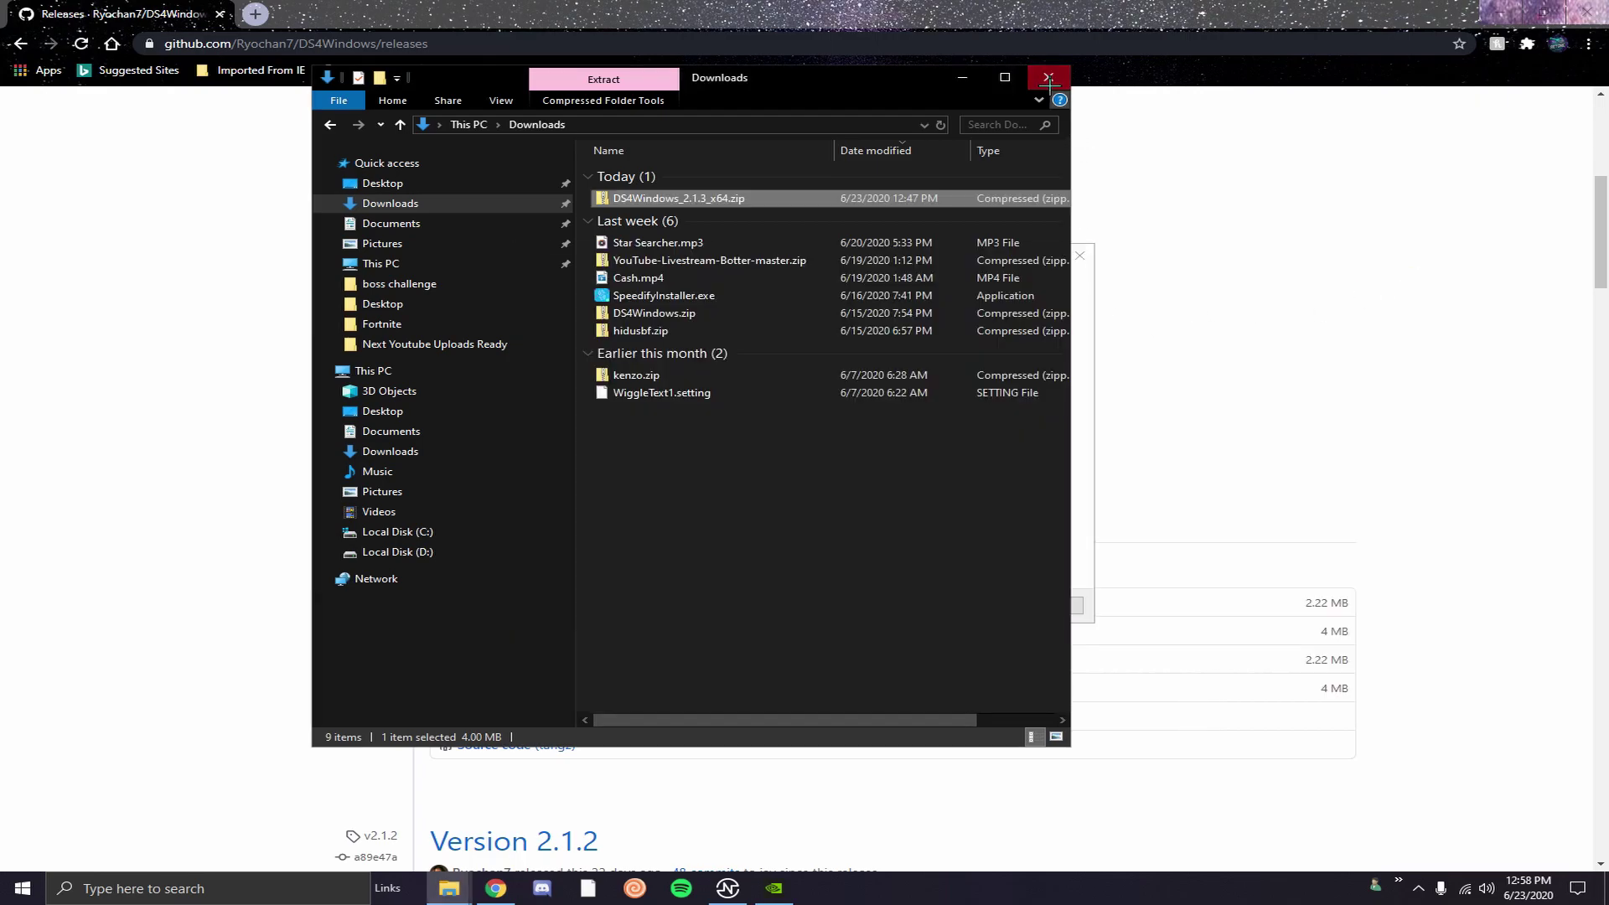
left_click(1048, 77)
- Dismiss the extraction dialog and open the desktop DS4Windows folder in a maximized Explorer window
left_click(1587, 13)
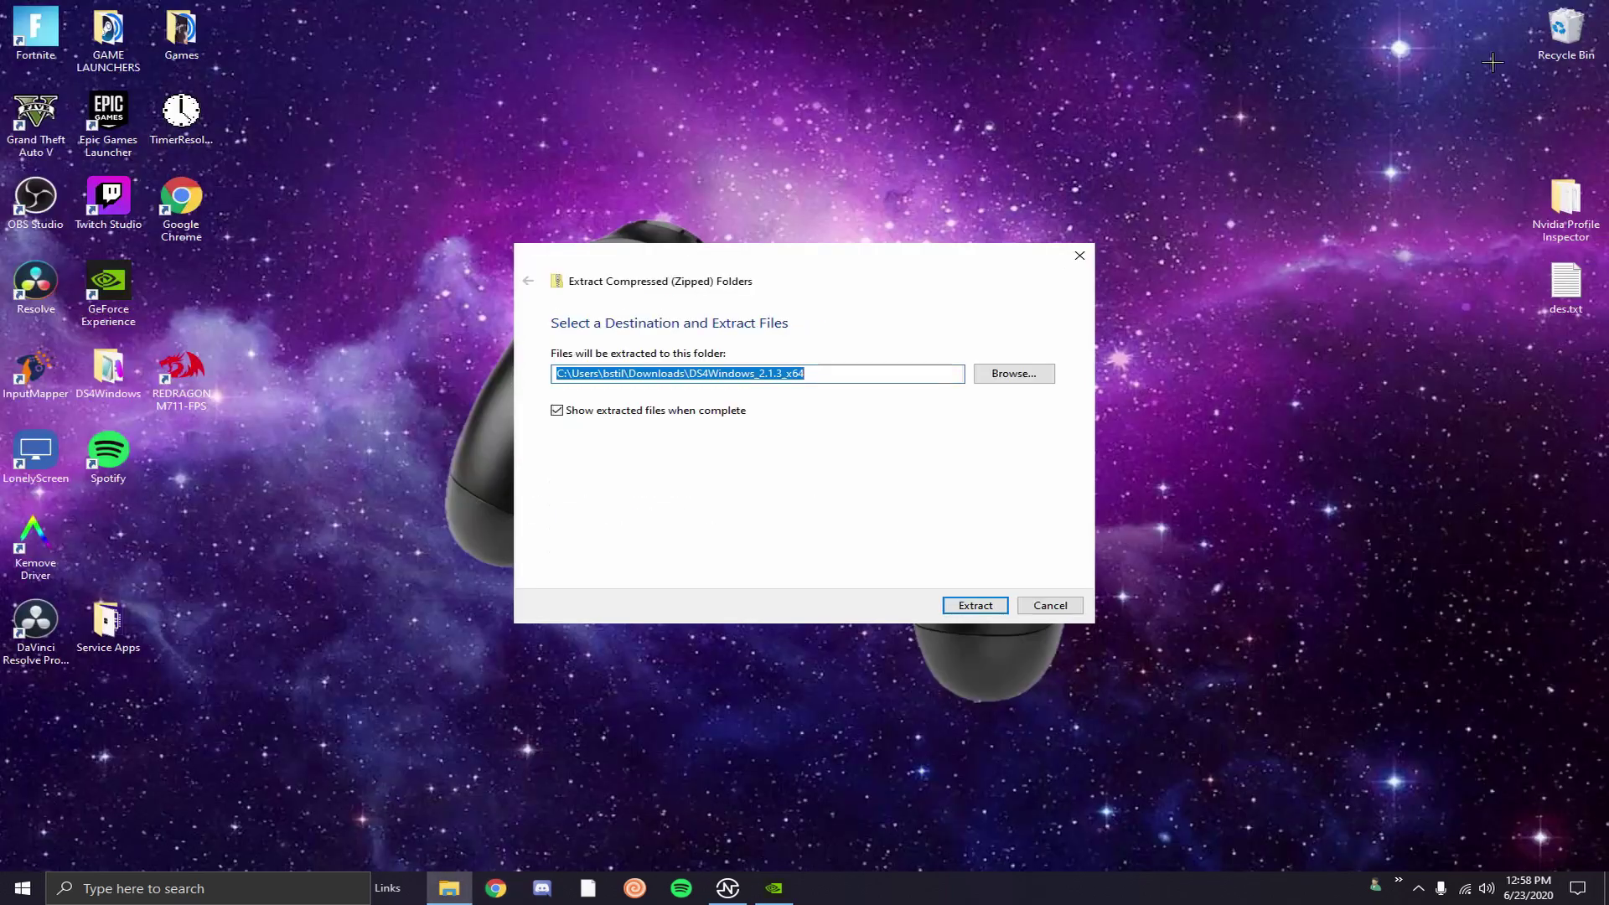
left_click(1077, 257)
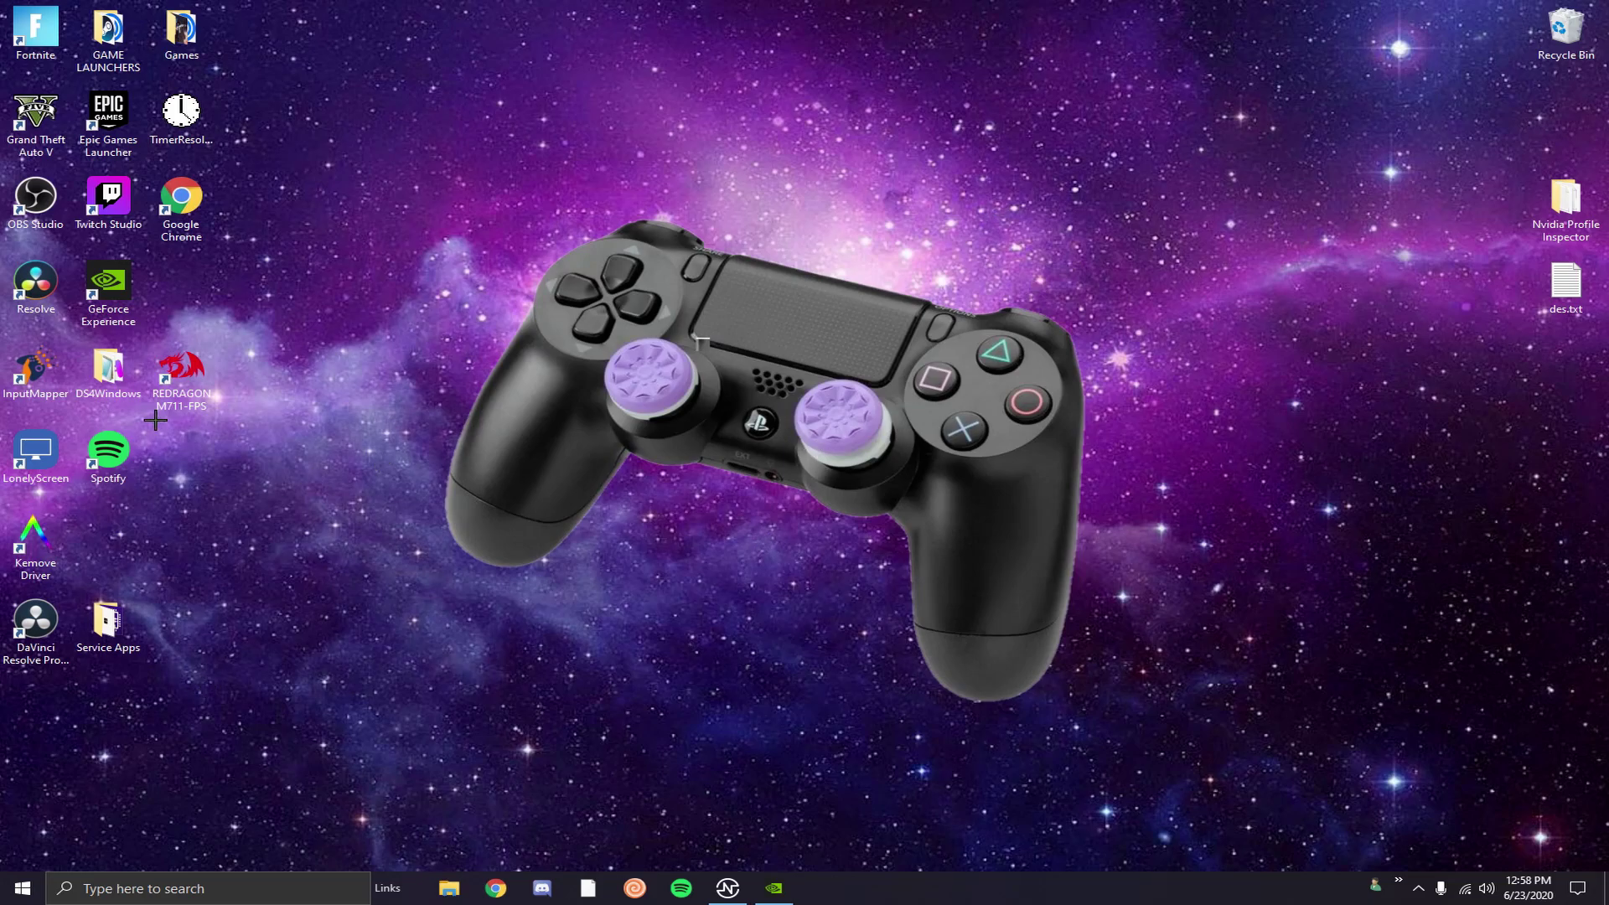
left_click(108, 368)
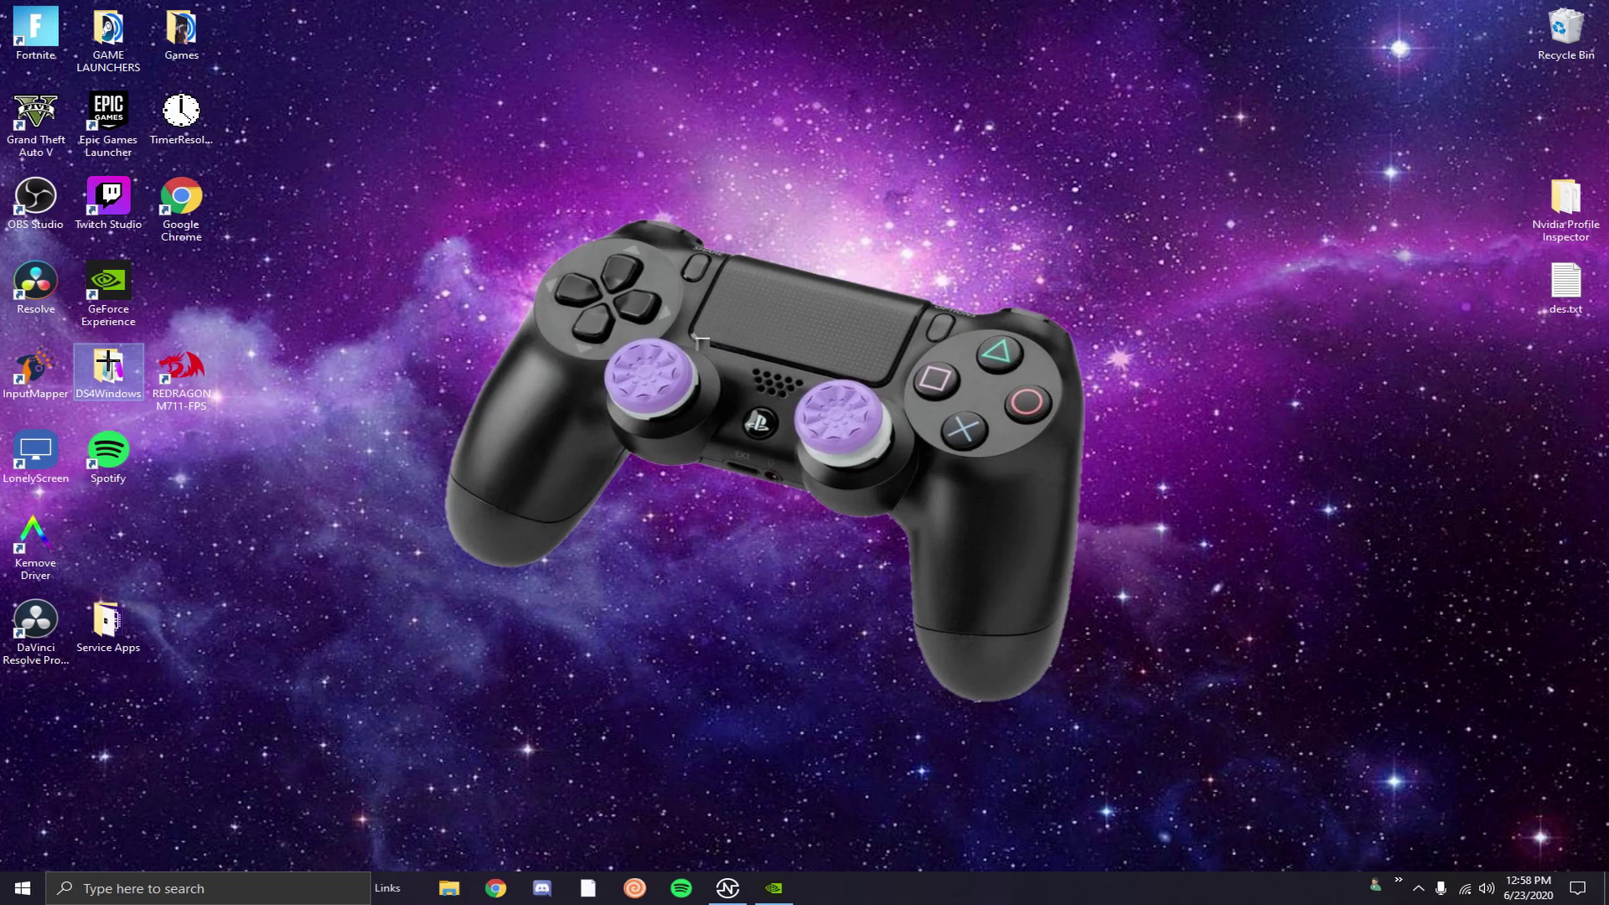
key("Return")
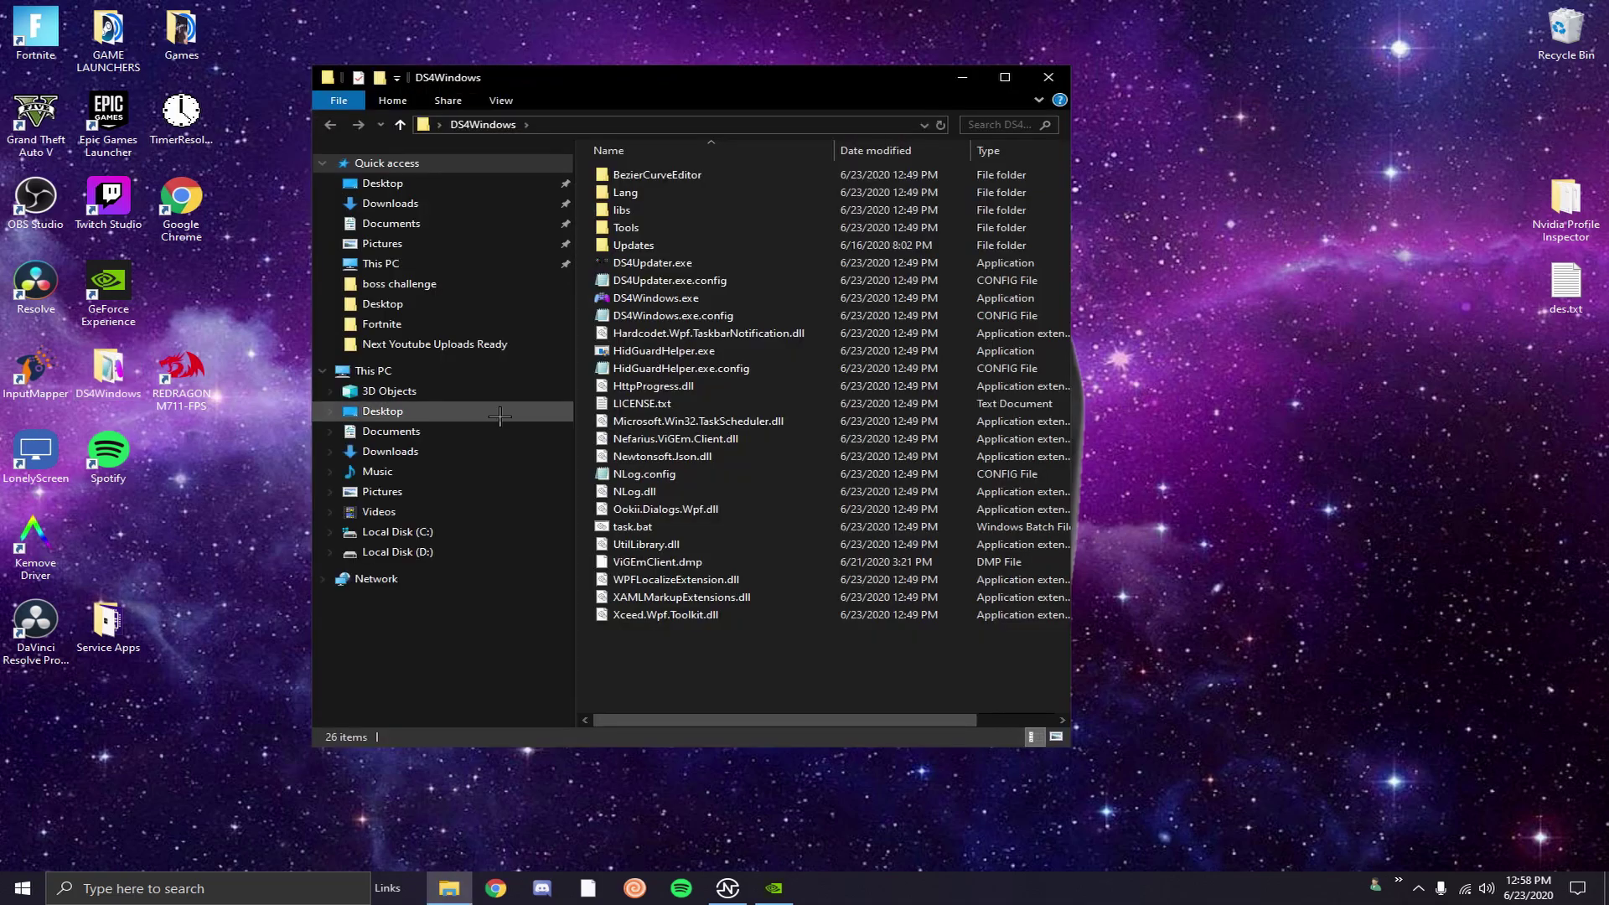
left_click(1010, 74)
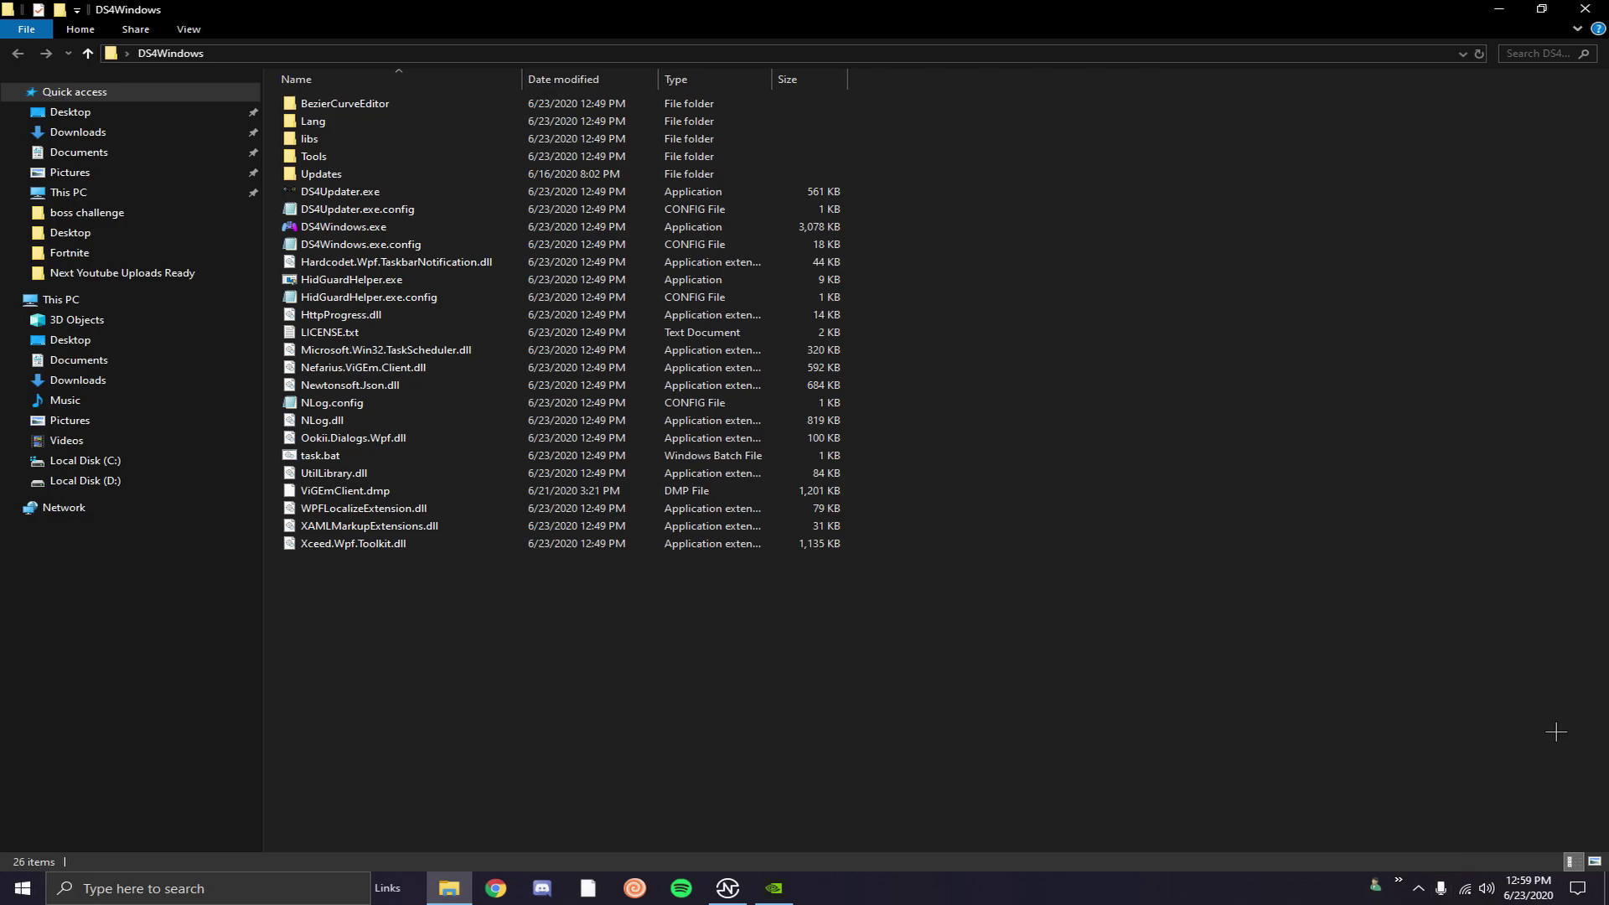
left_click(1579, 888)
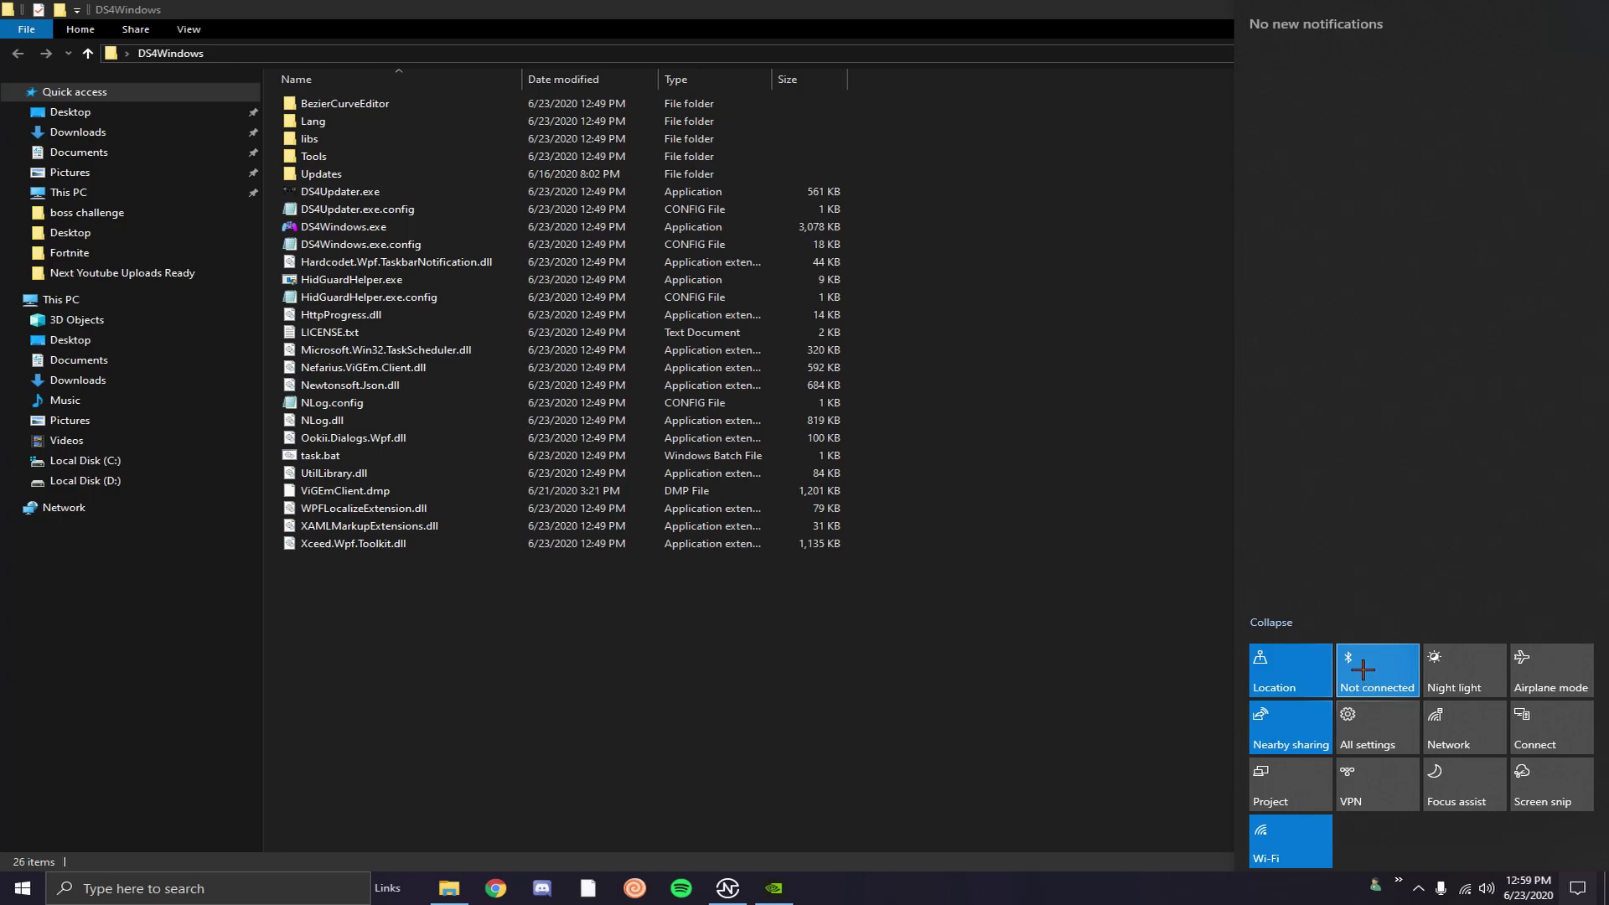
right_click(1363, 669)
left_click(1392, 686)
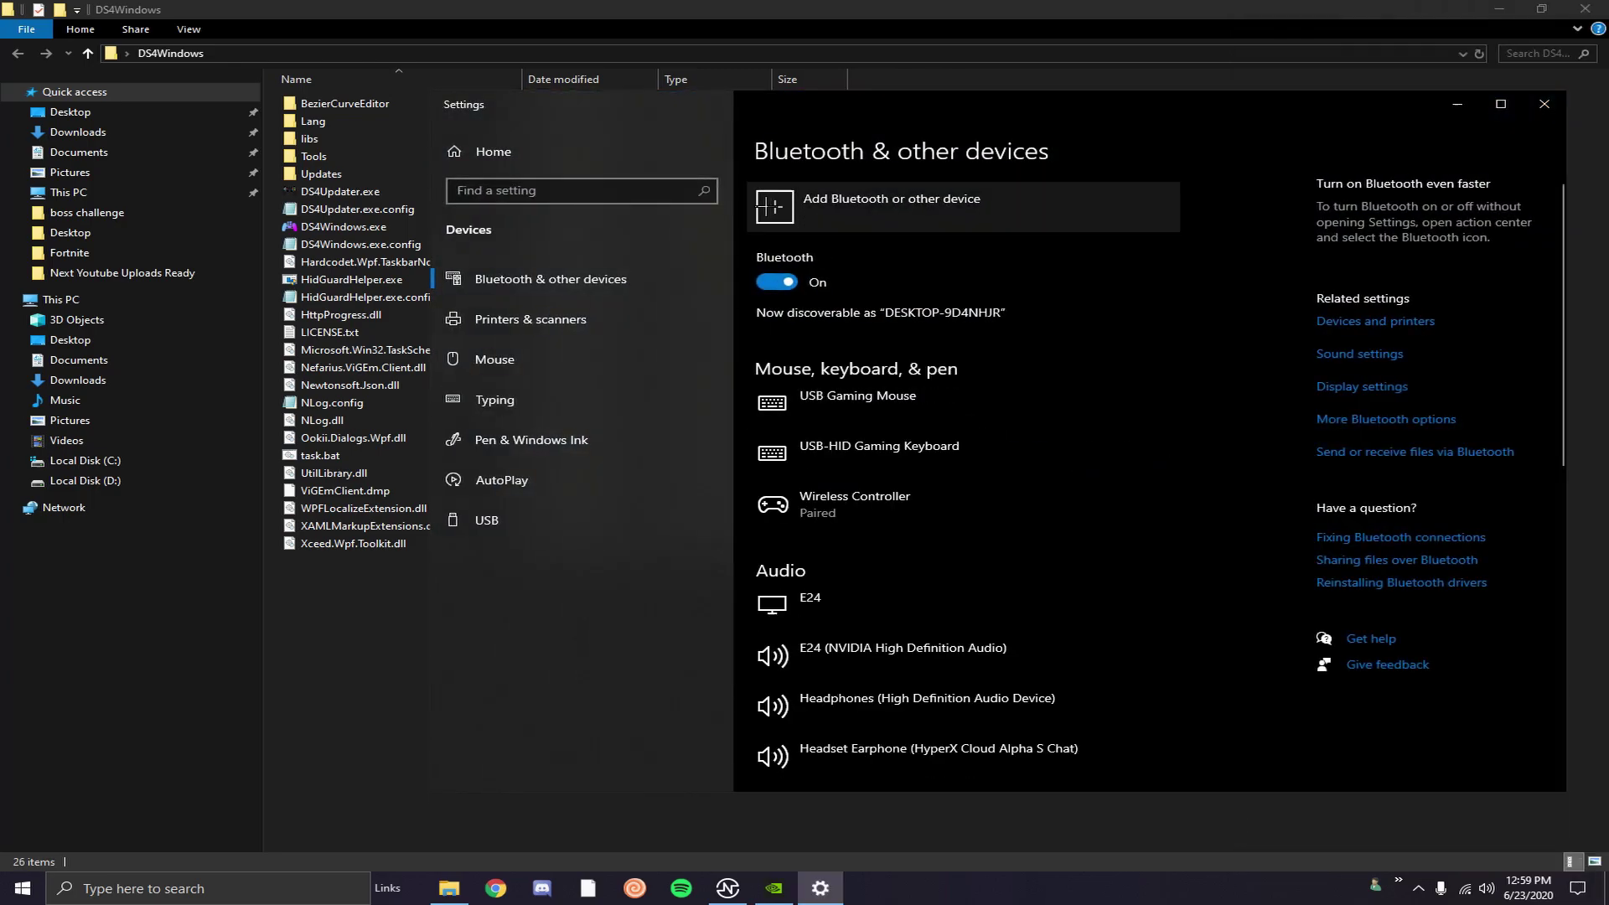
left_click(905, 201)
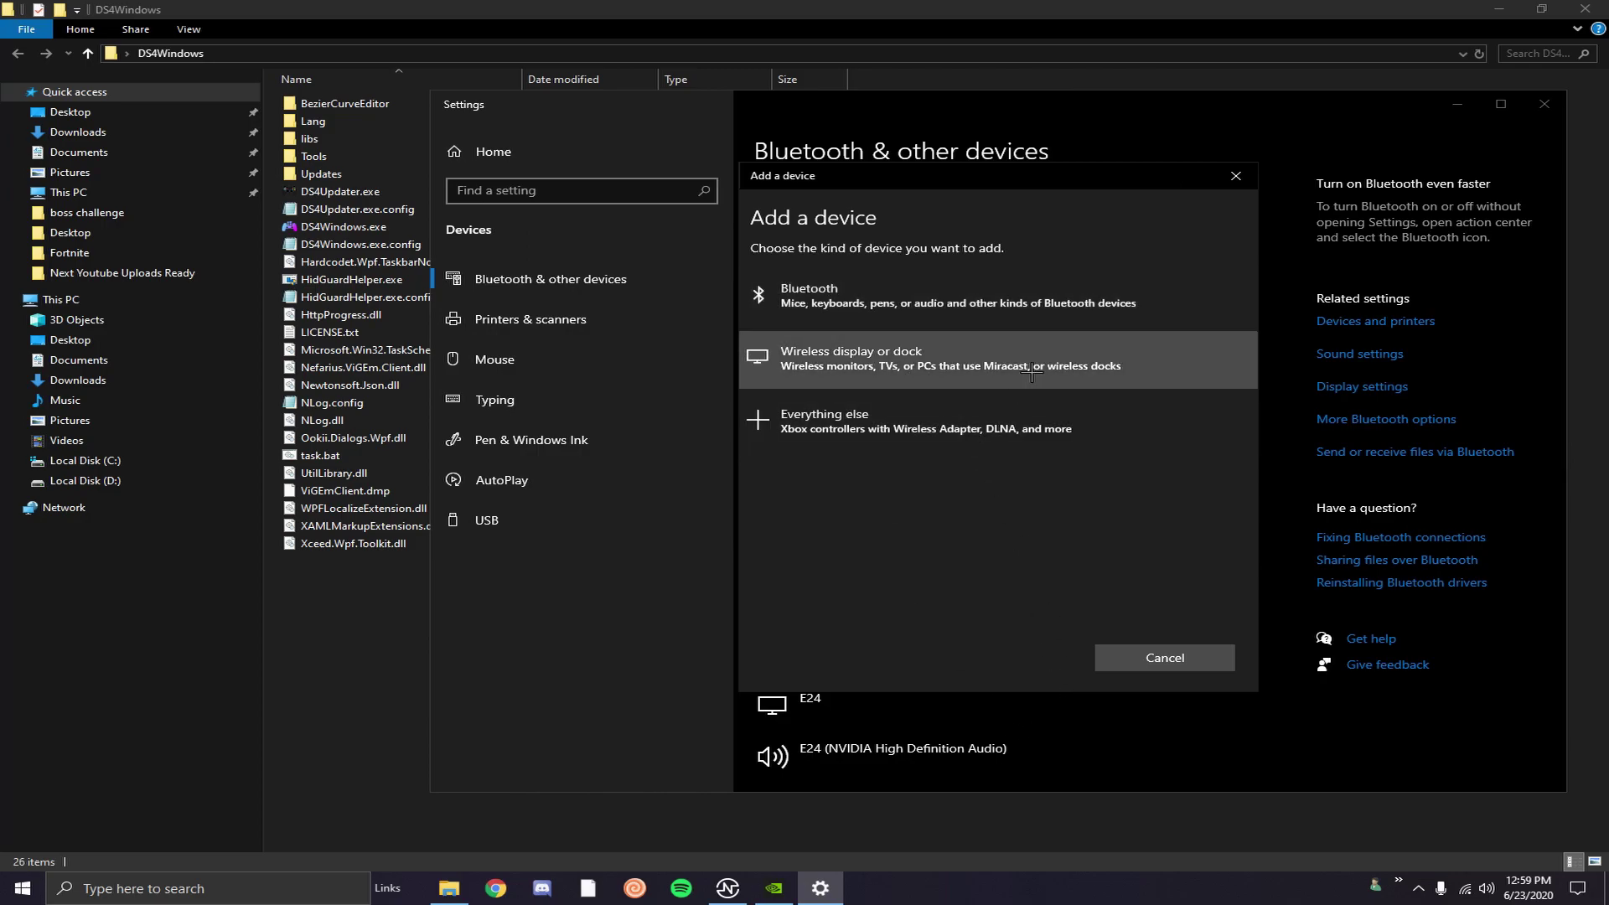
left_click(1236, 175)
left_click(1544, 104)
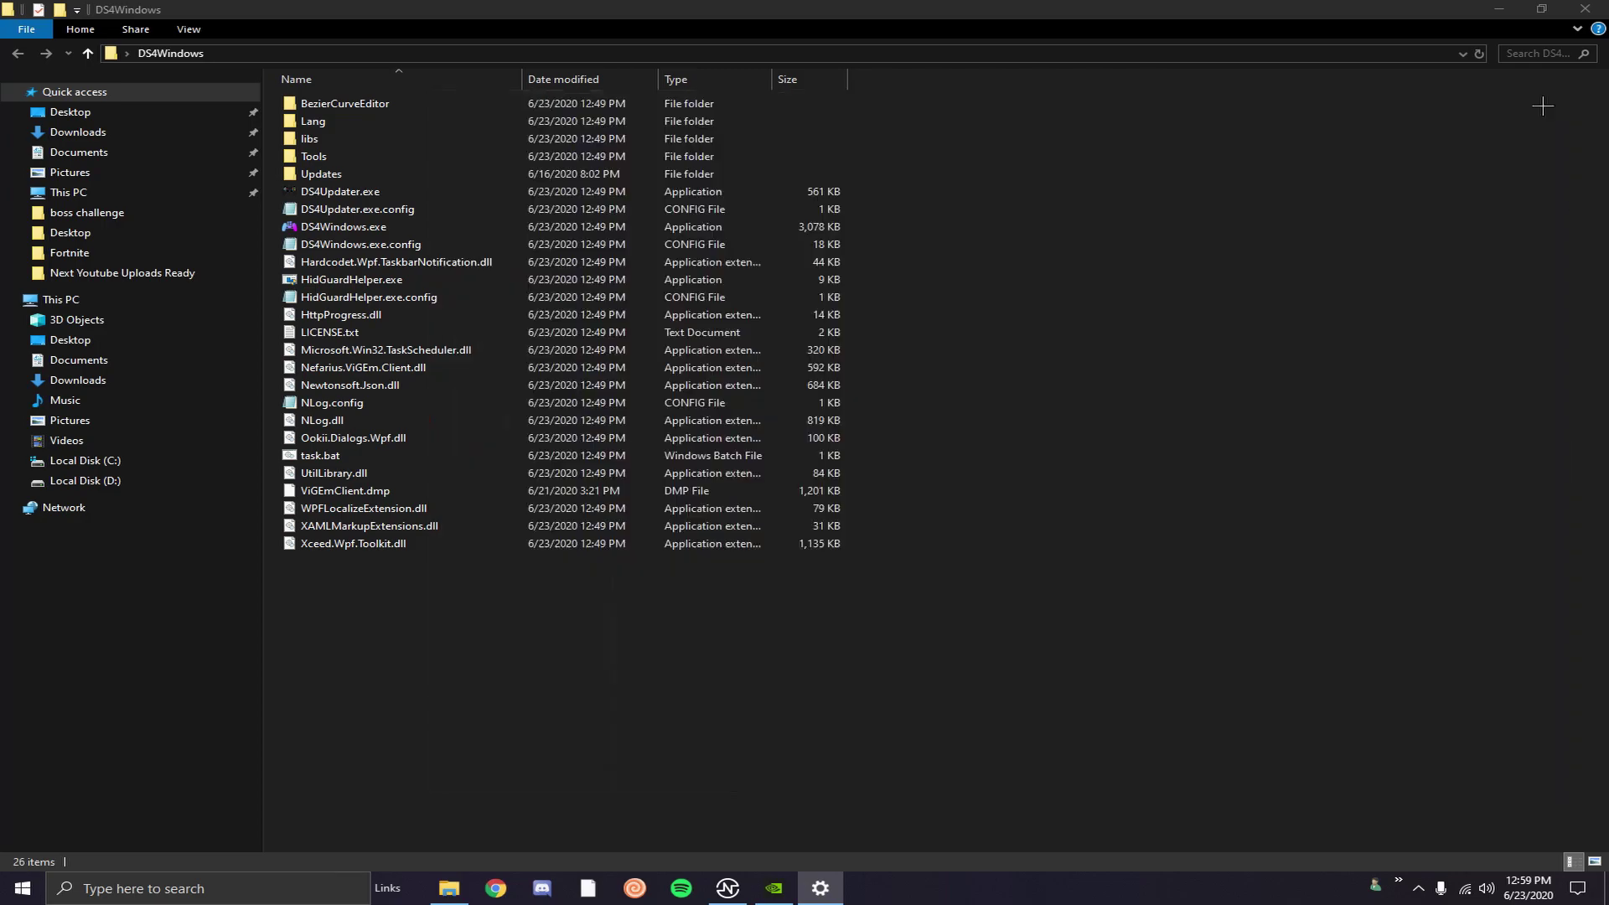
- Launch DS4Windows.exe and view the Controllers list showing the DS4 v.2 on profile gdfgdg
double_click(371, 223)
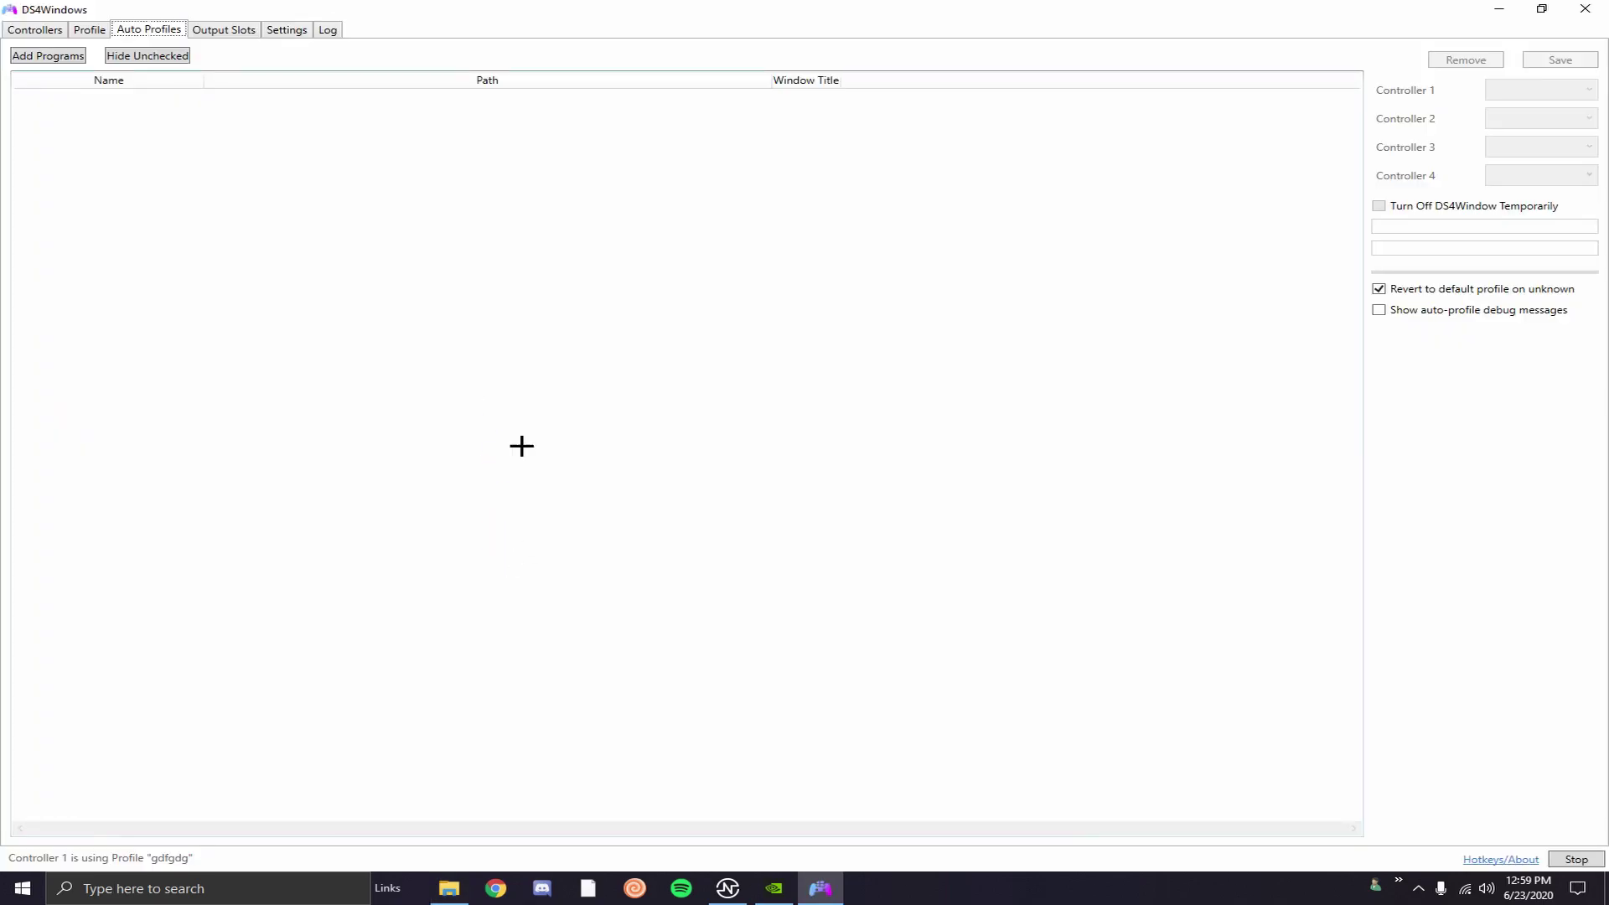
left_click(28, 29)
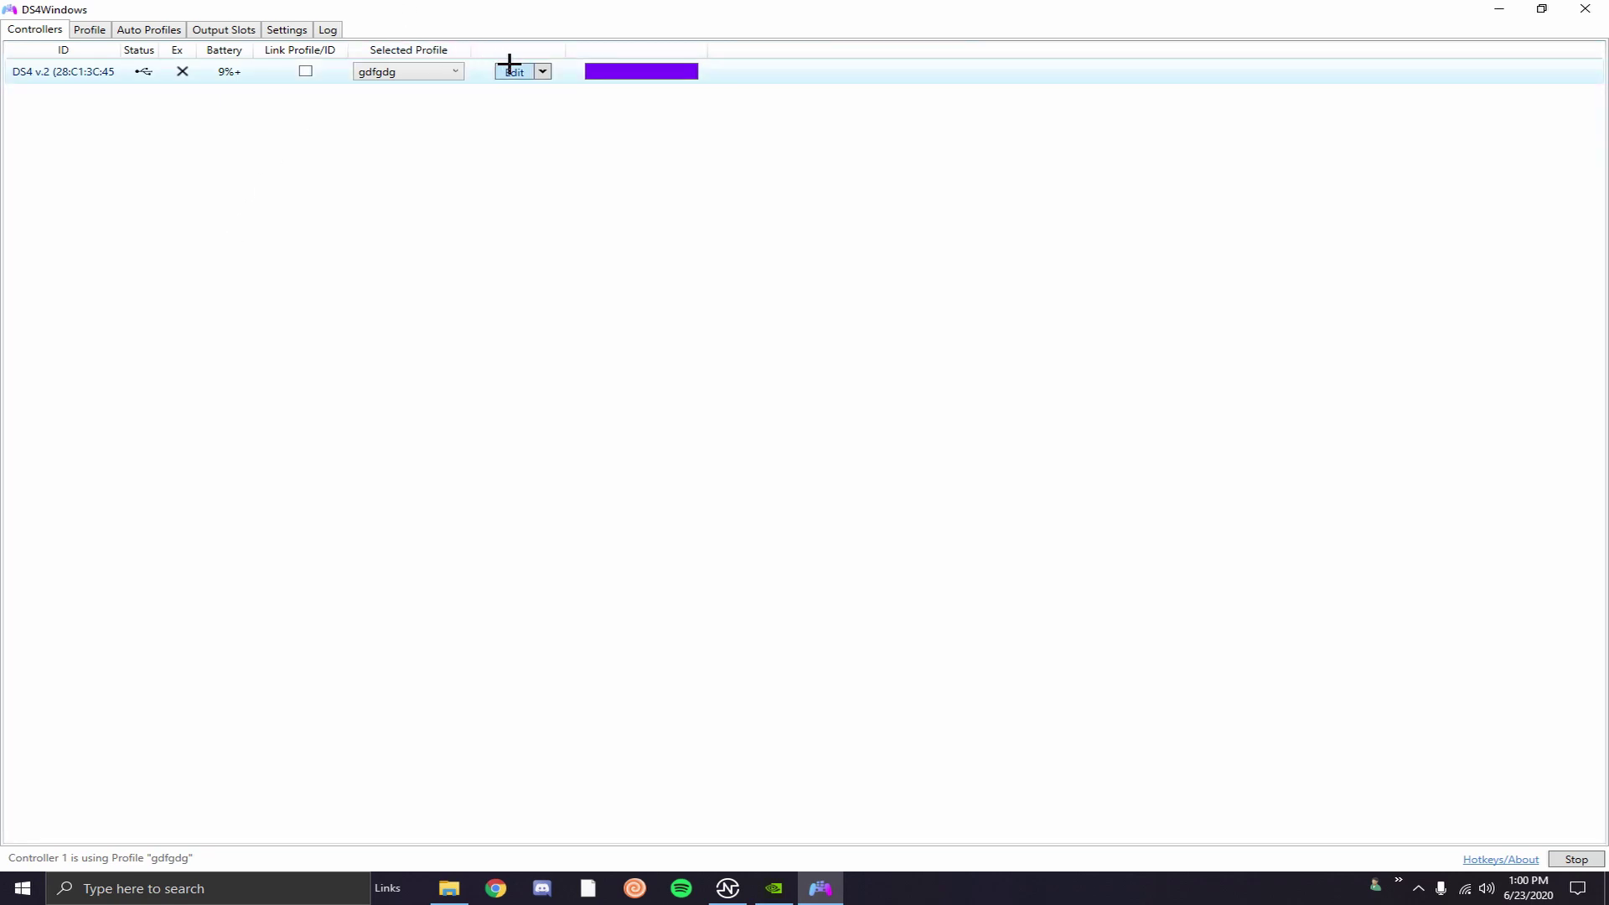
- Back out of a new blank profile and open the saved 'video' profile in the editor
left_click(88, 29)
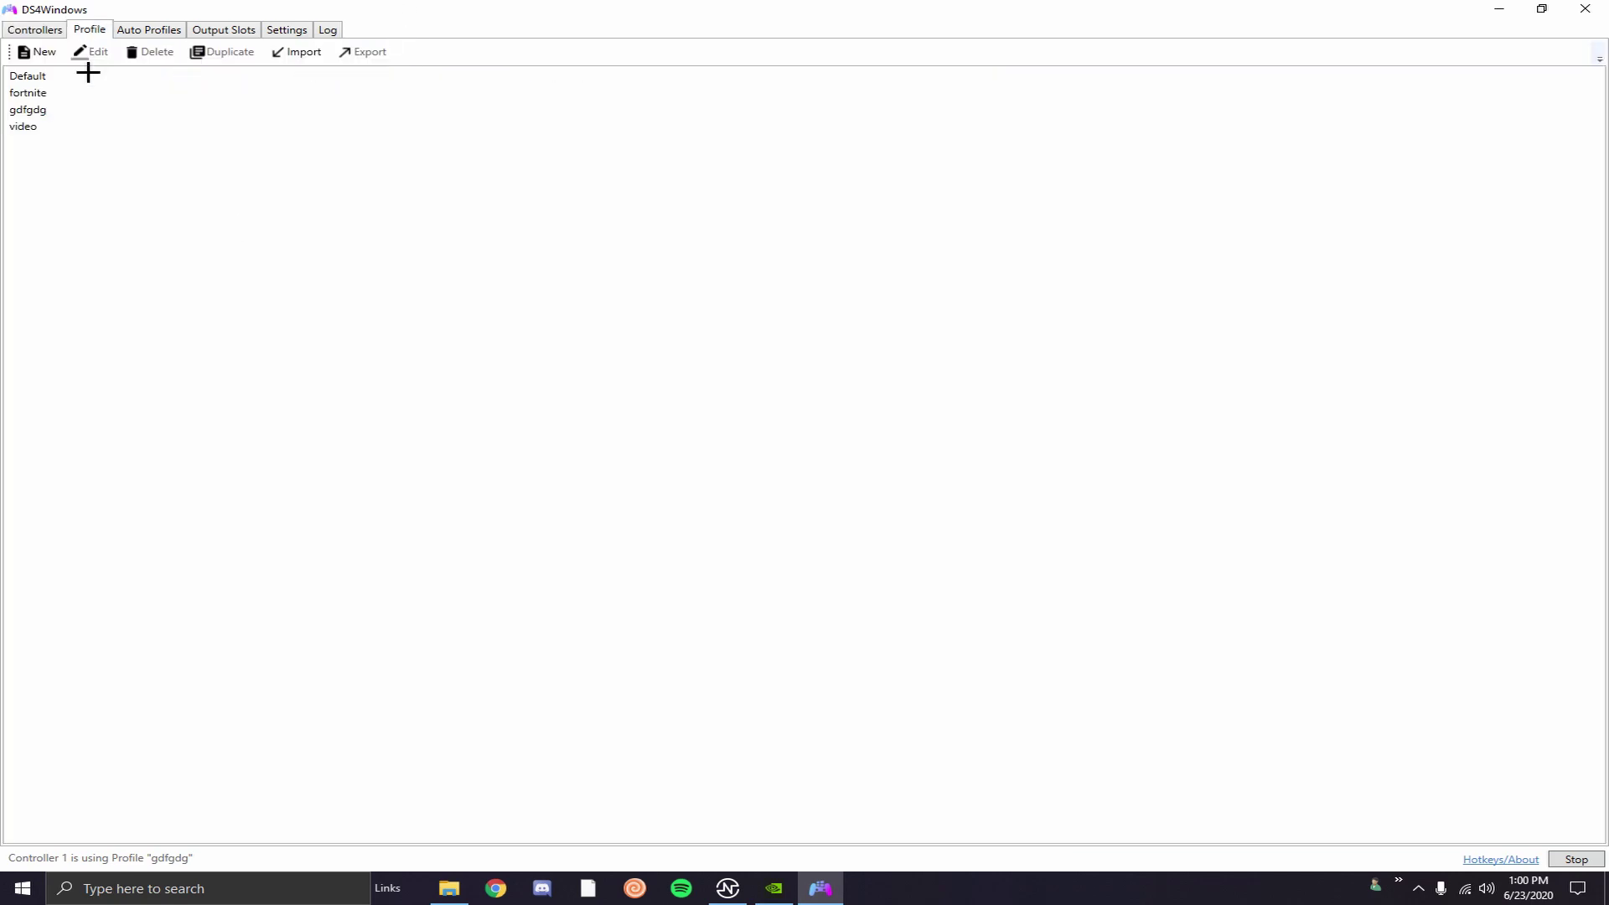
left_click(23, 50)
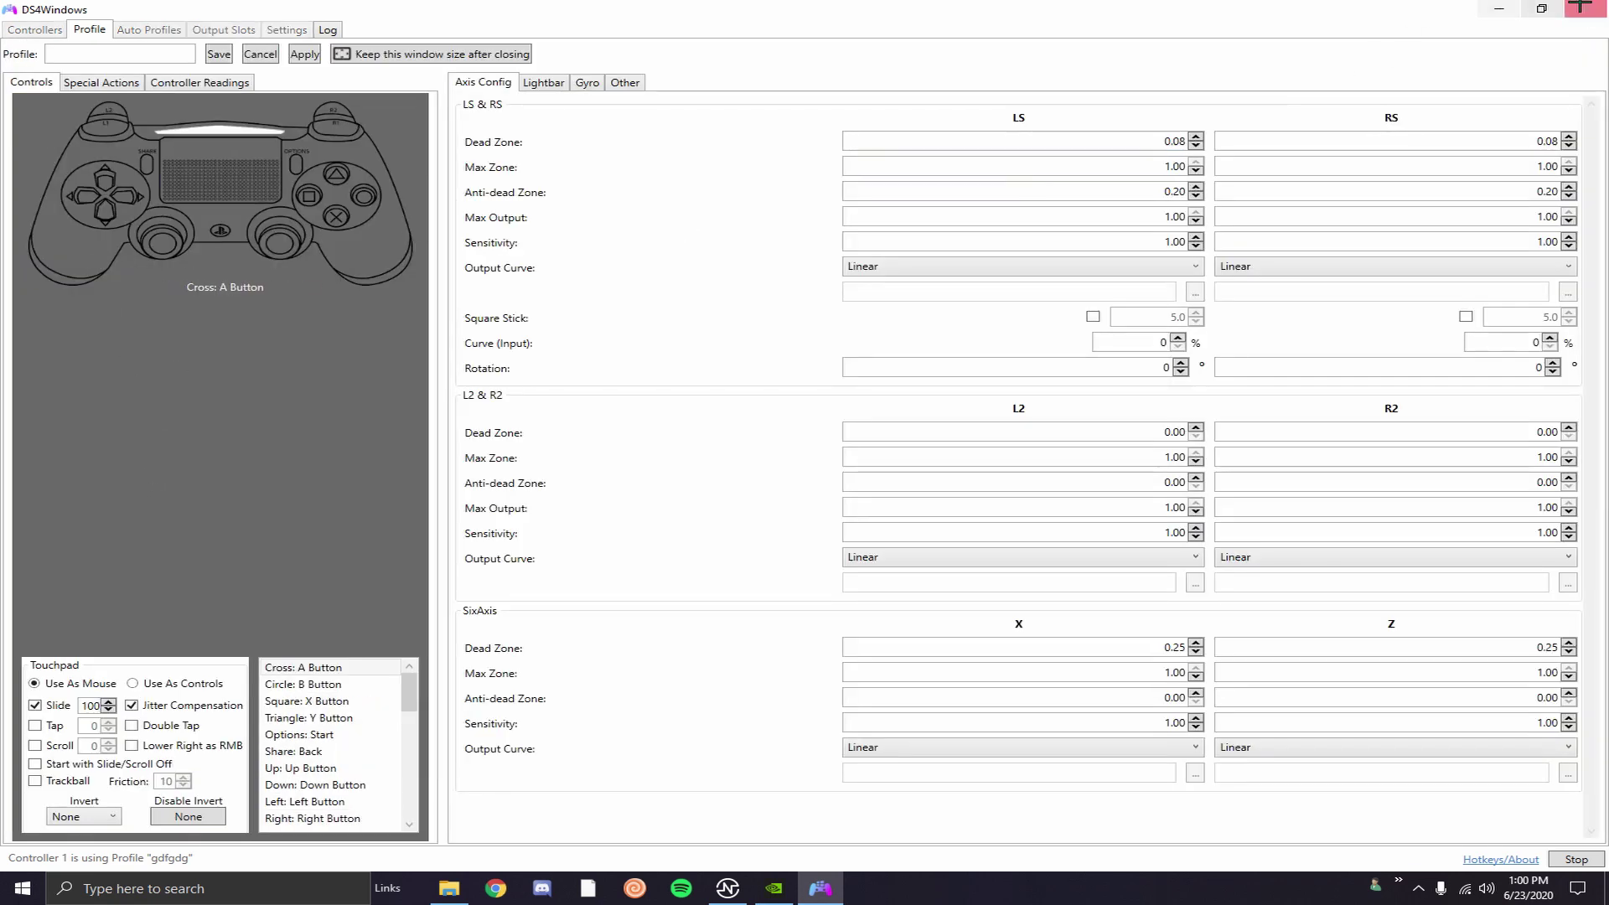
left_click(260, 54)
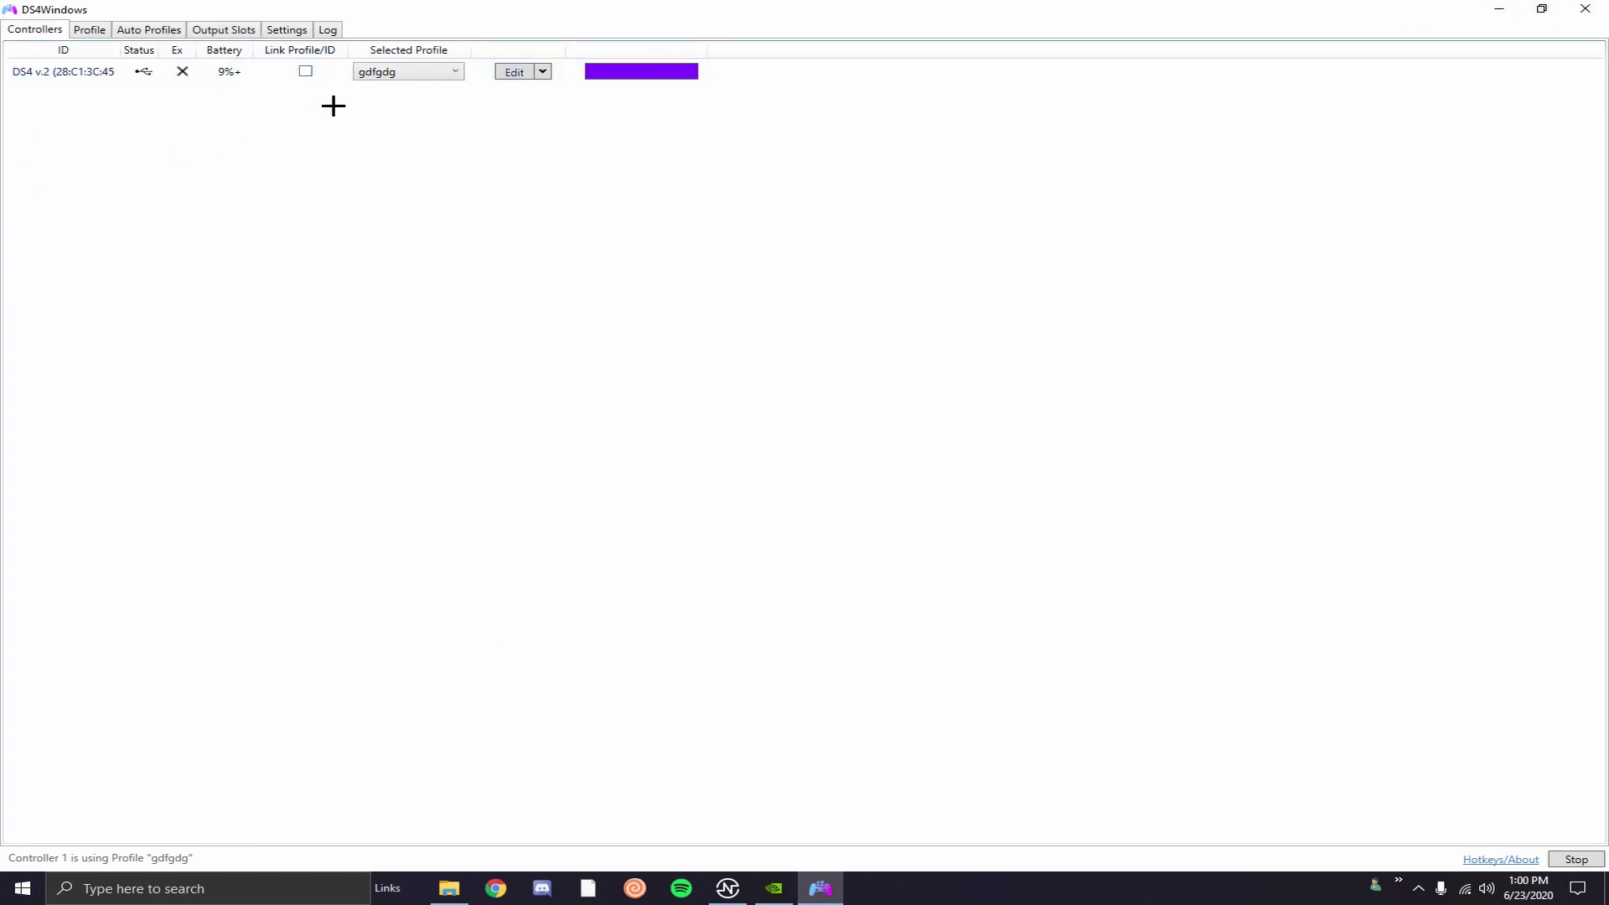
left_click(76, 31)
left_click(61, 130)
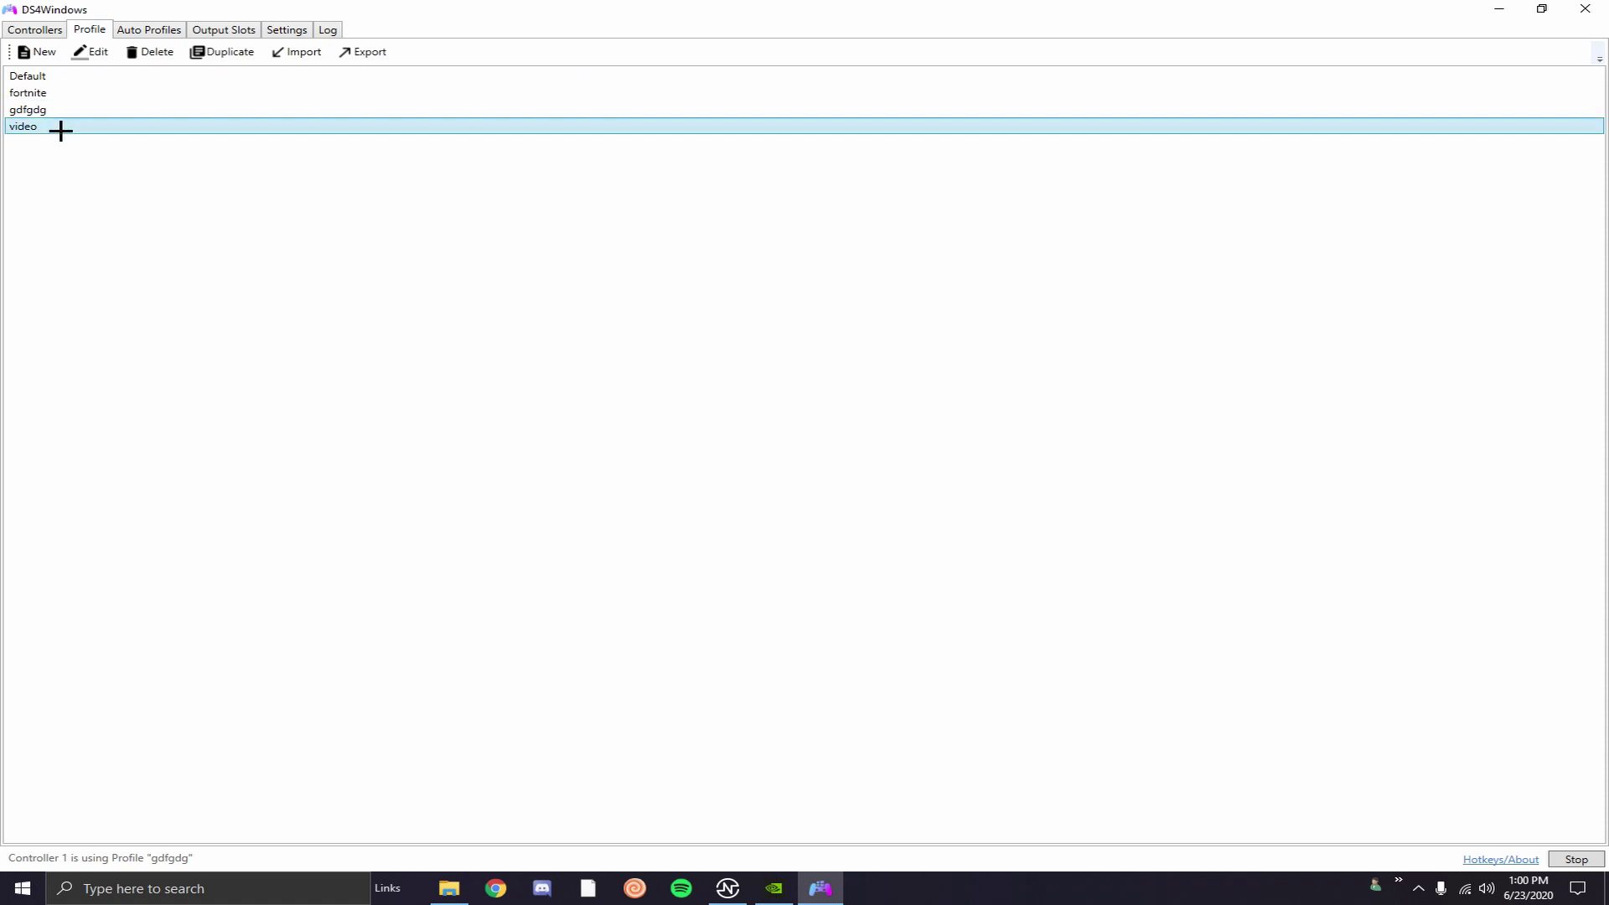
double_click(63, 128)
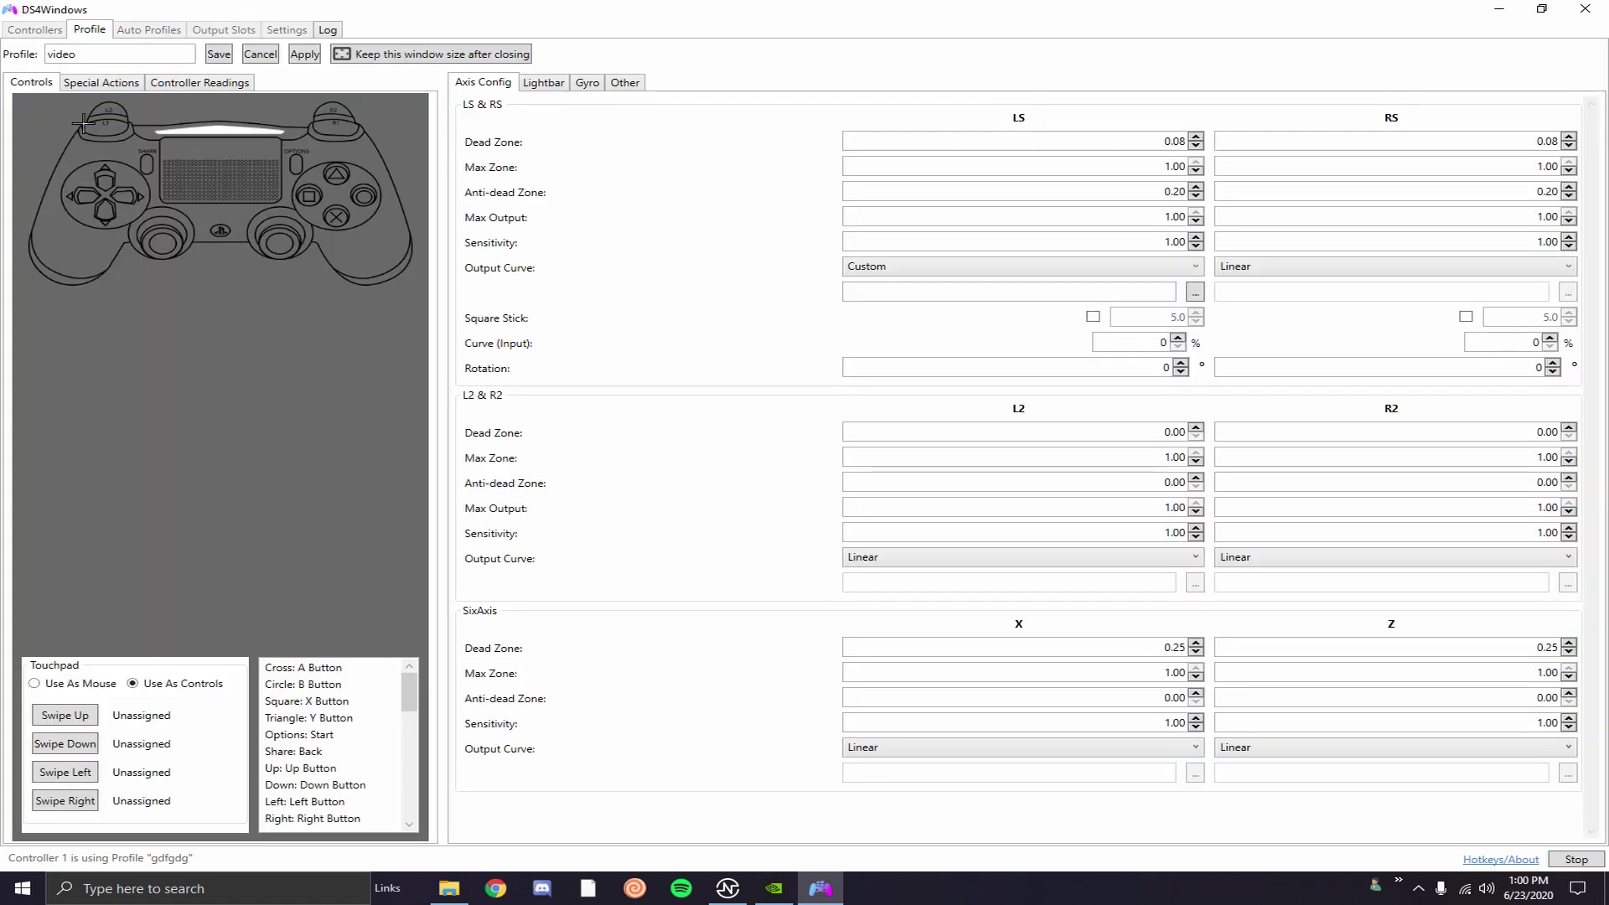
left_click(88, 55)
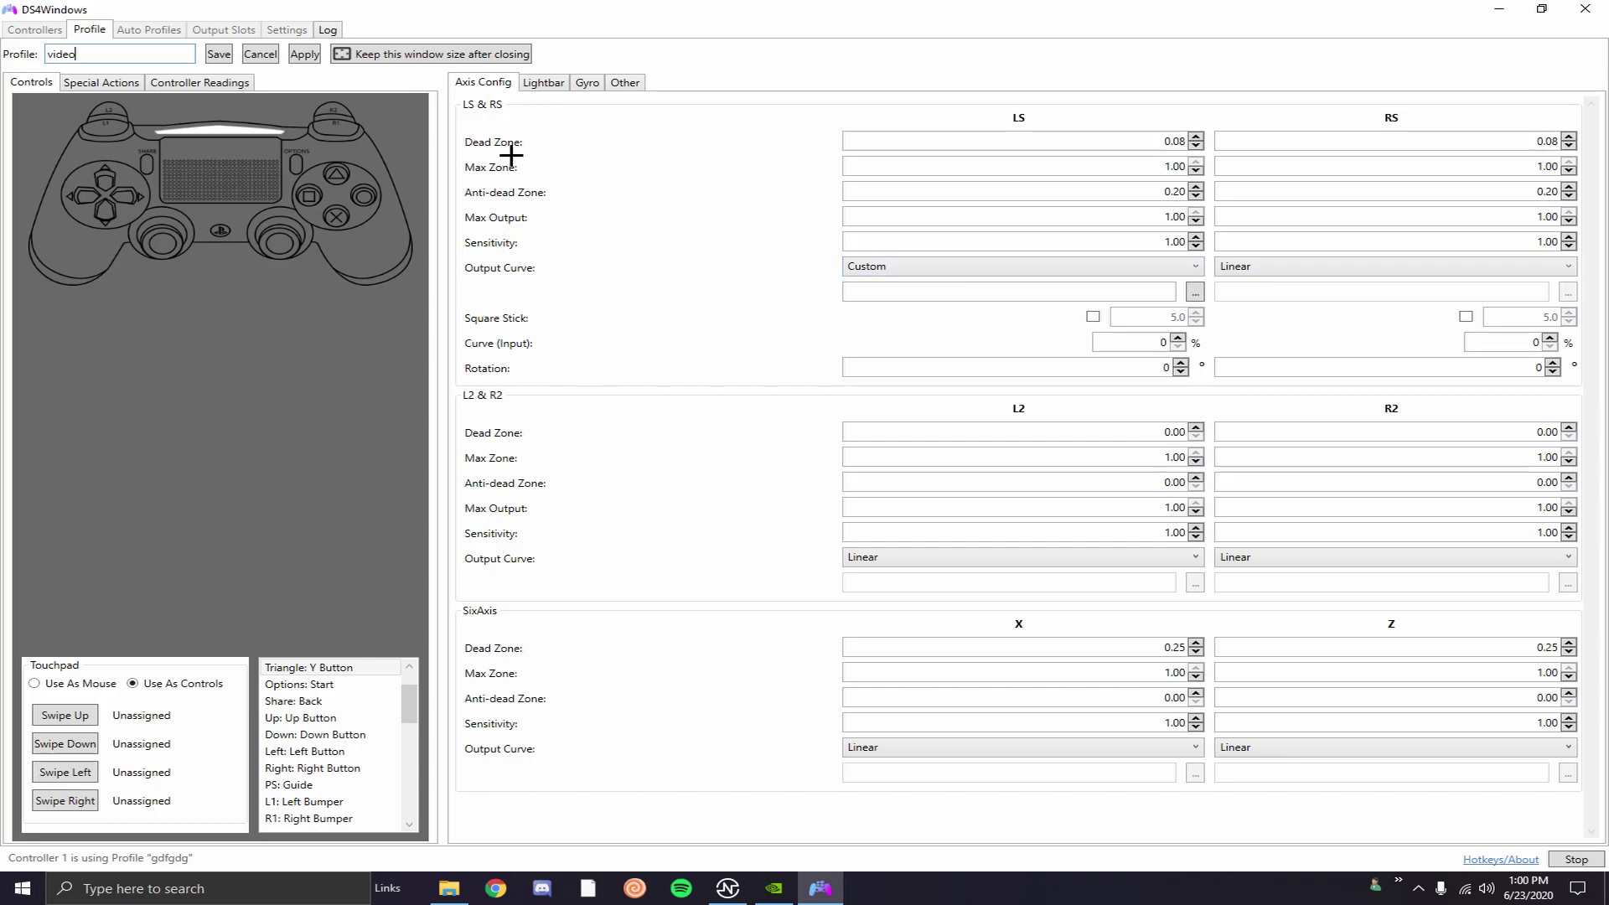
left_click(923, 273)
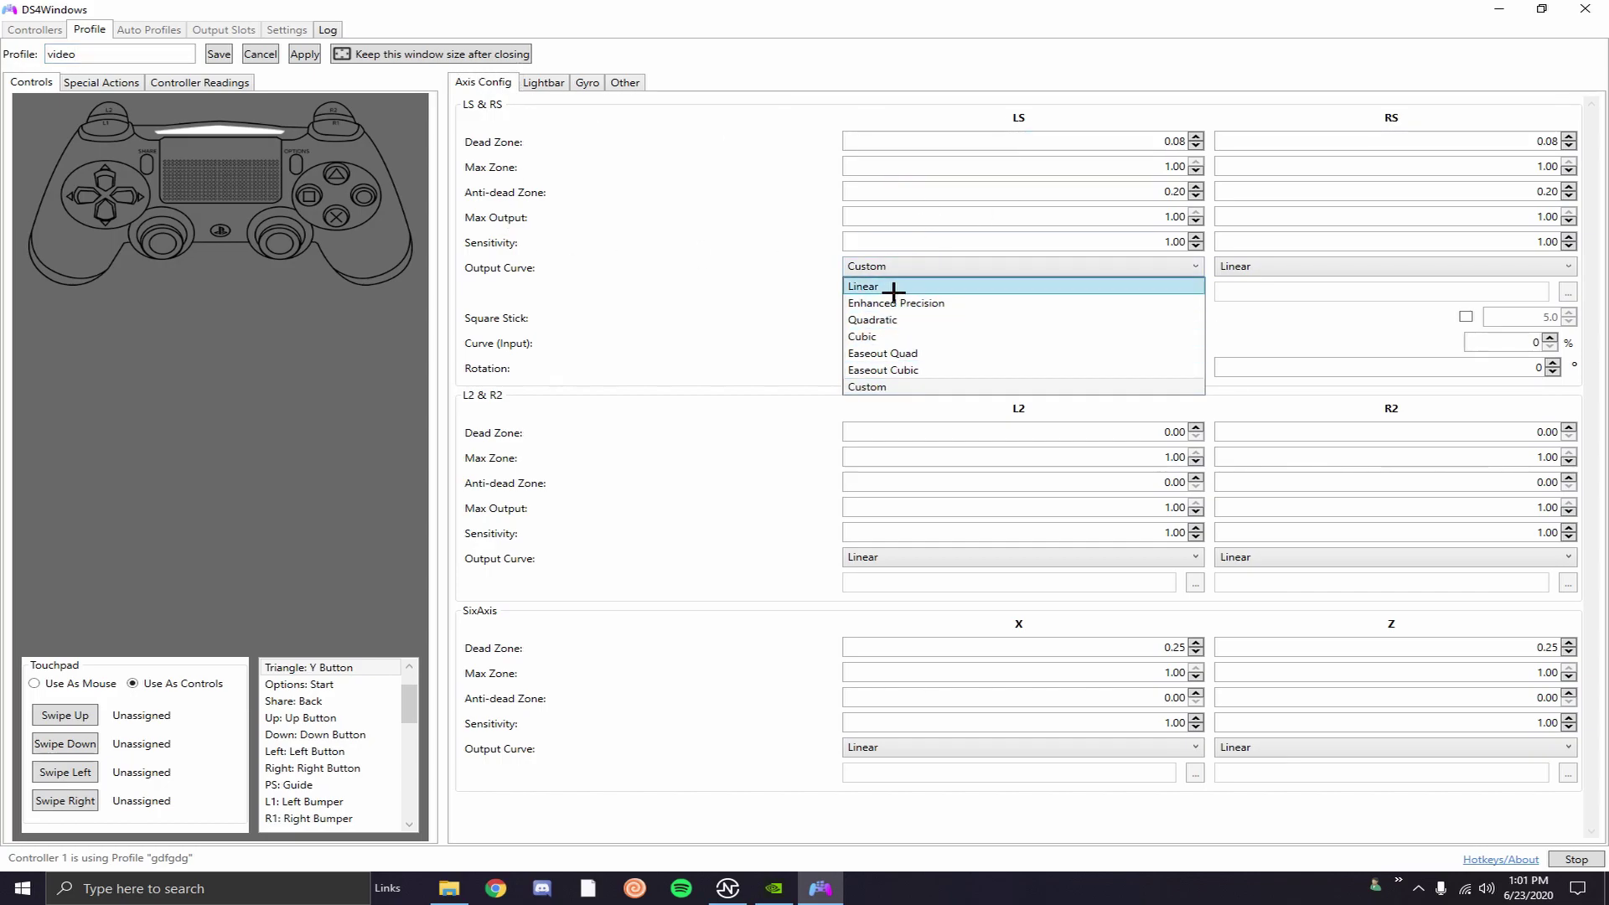
left_click(1354, 276)
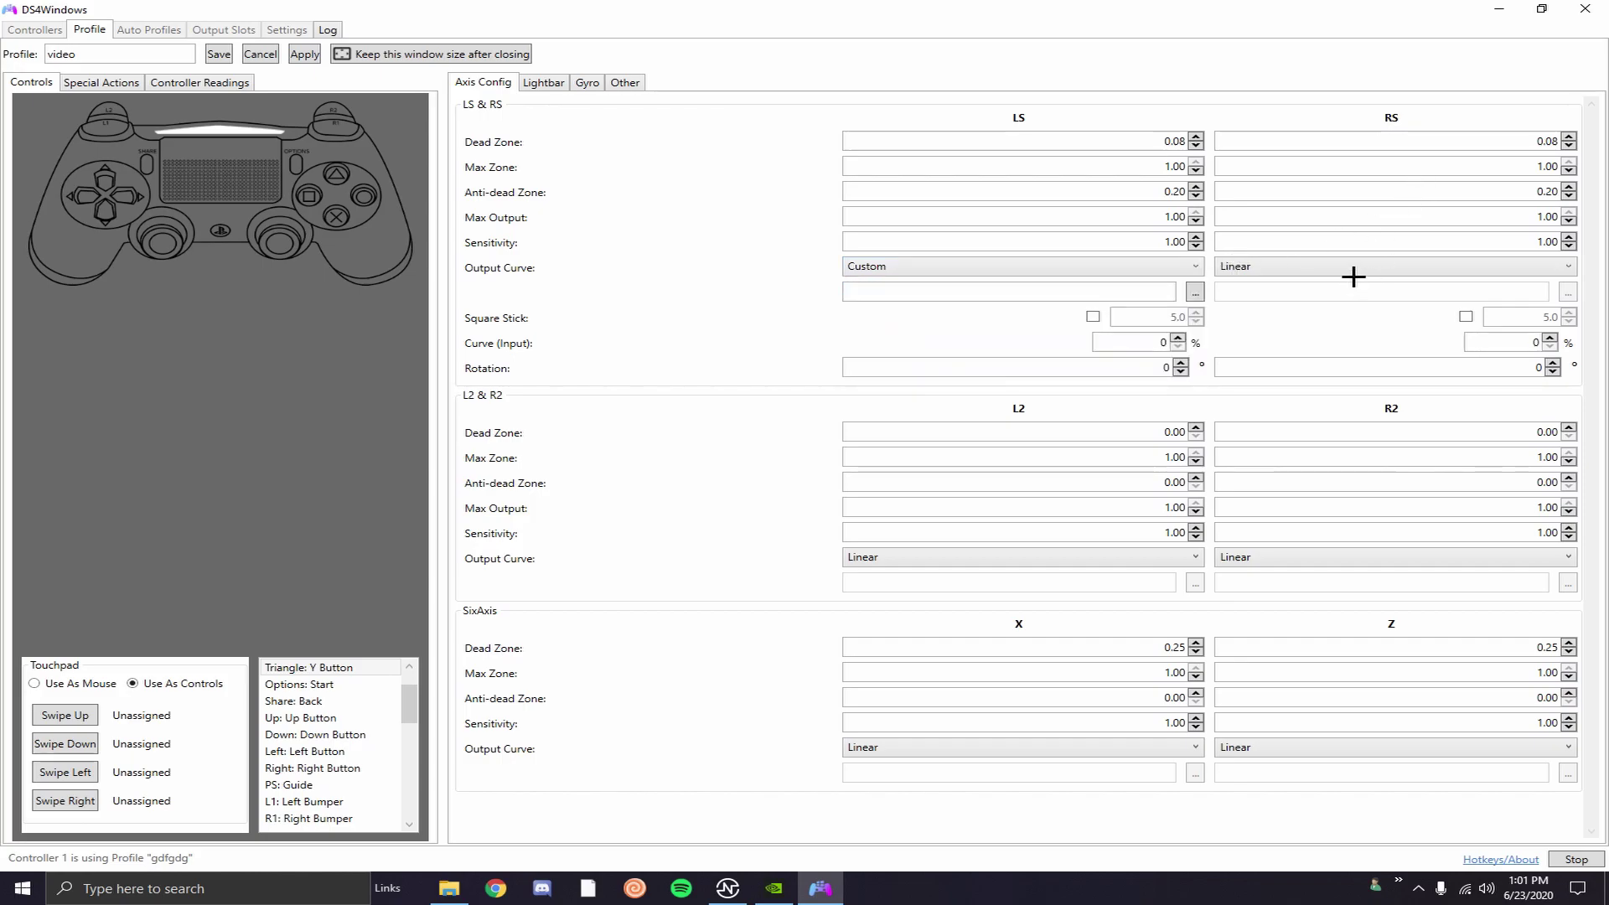
left_click(1353, 272)
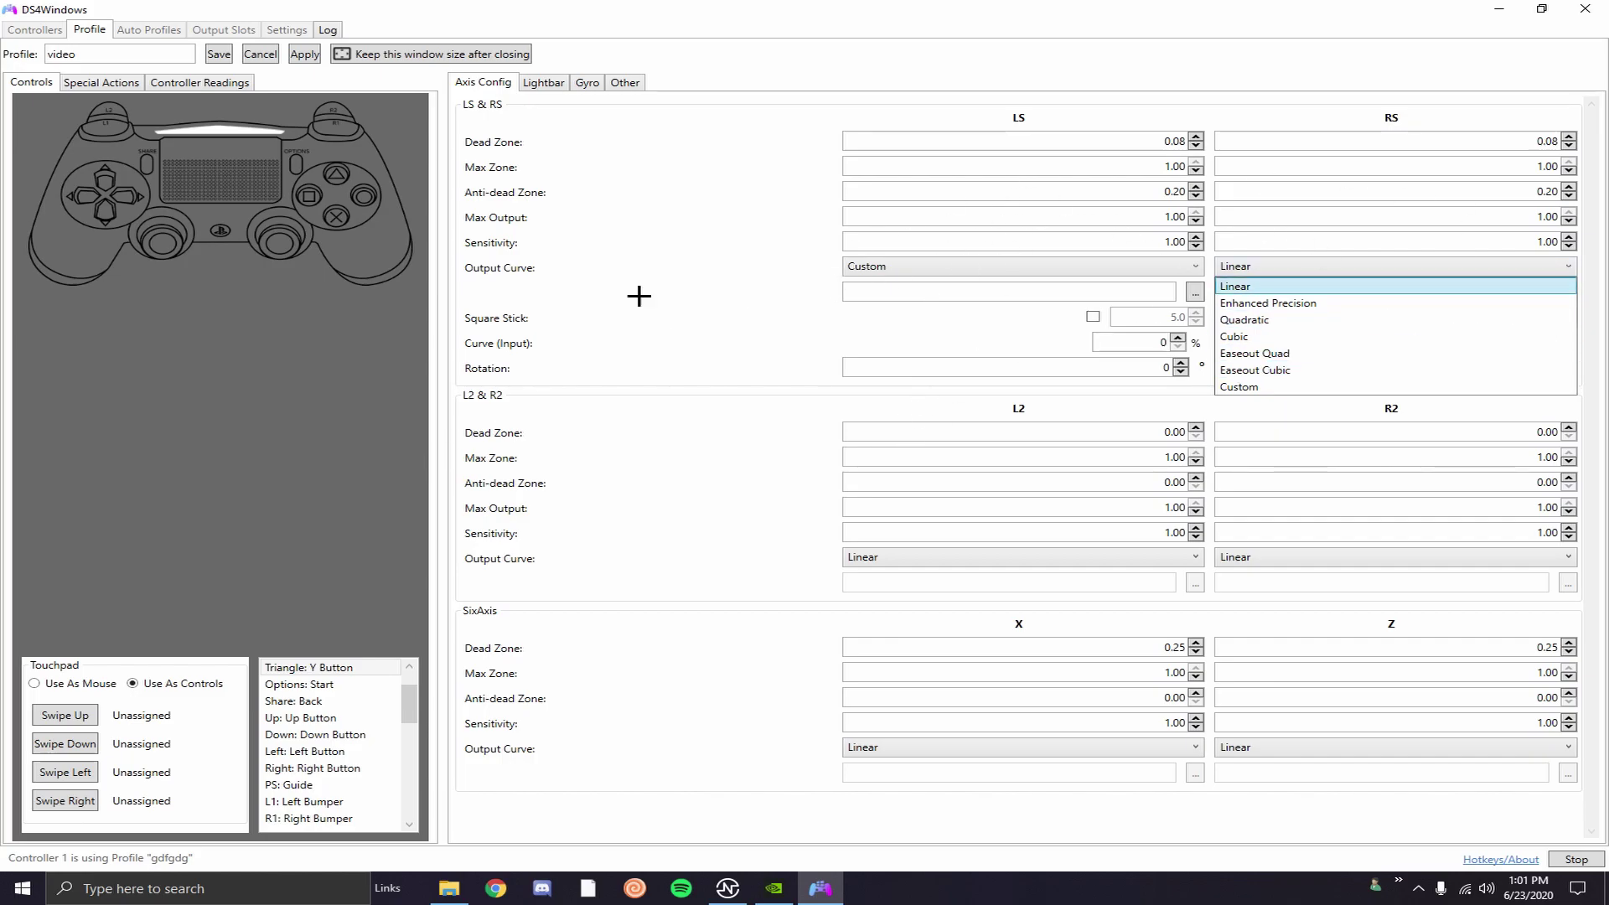
left_click(554, 194)
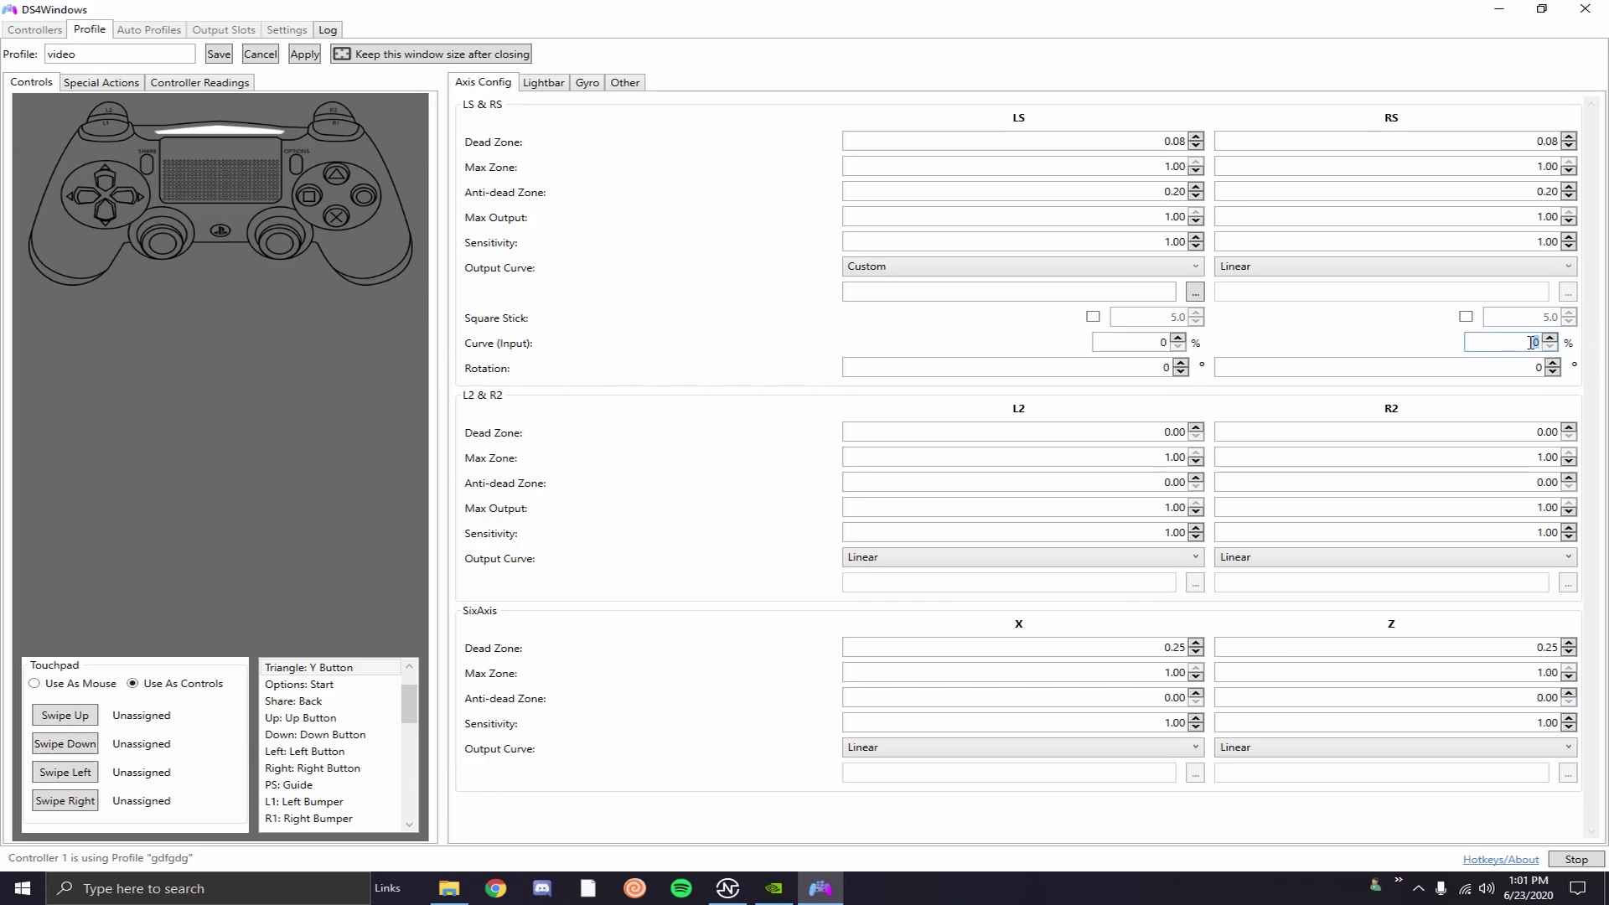
type("4")
key("BackSpace")
key("BackSpace")
type("0")
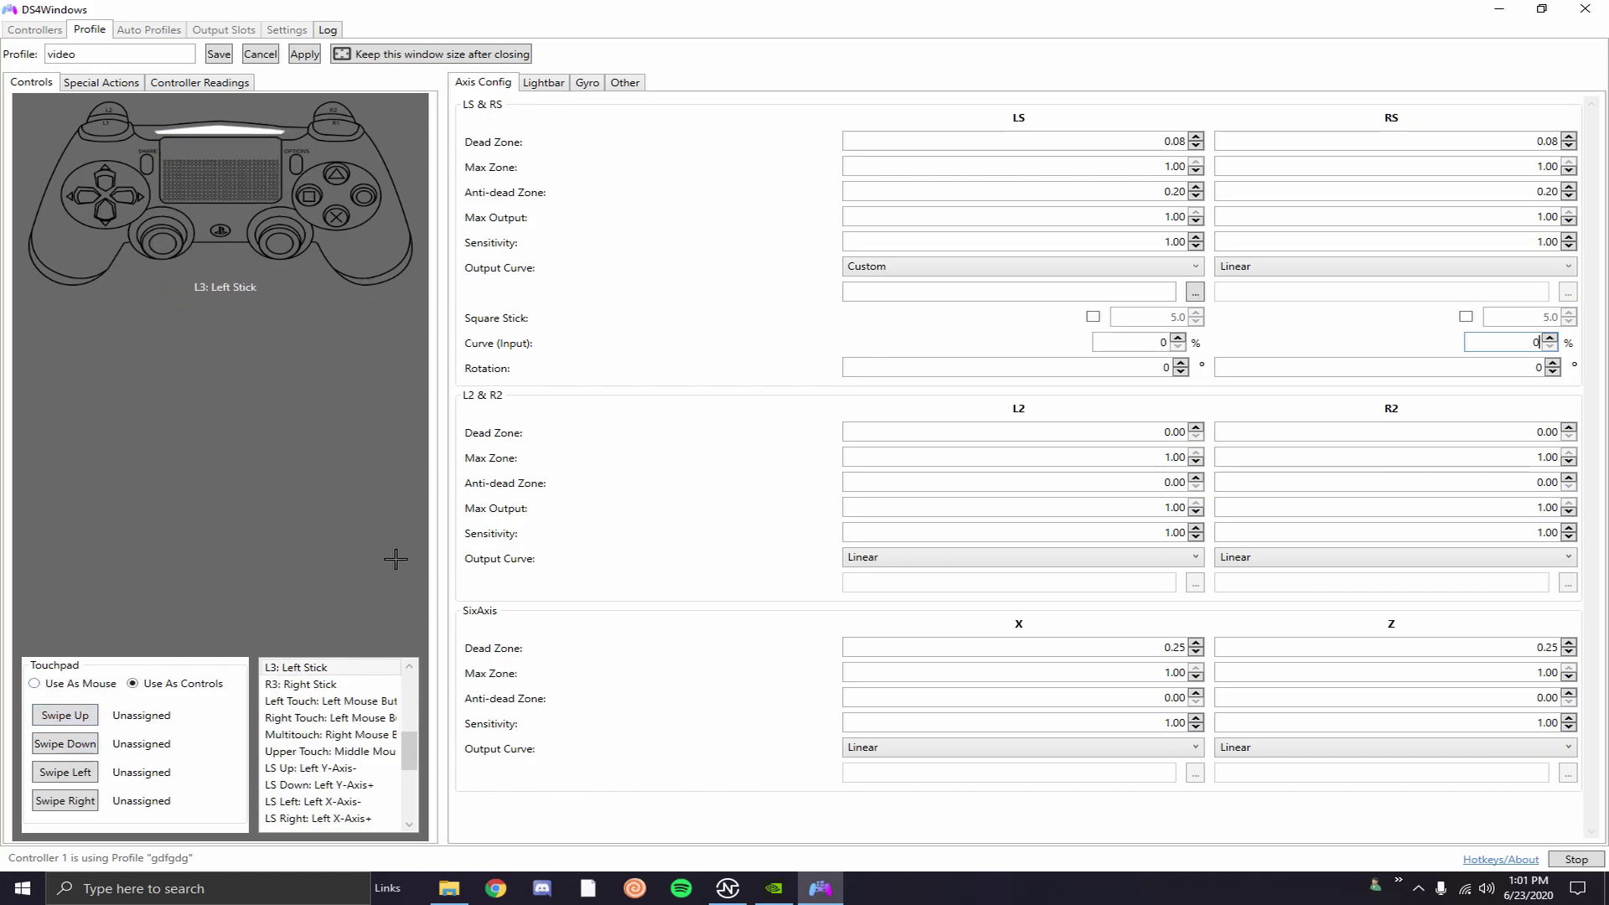
- Set the touchpad to Use As Controls and map Swipe Up, Down, Left and Right each to M
left_click(34, 684)
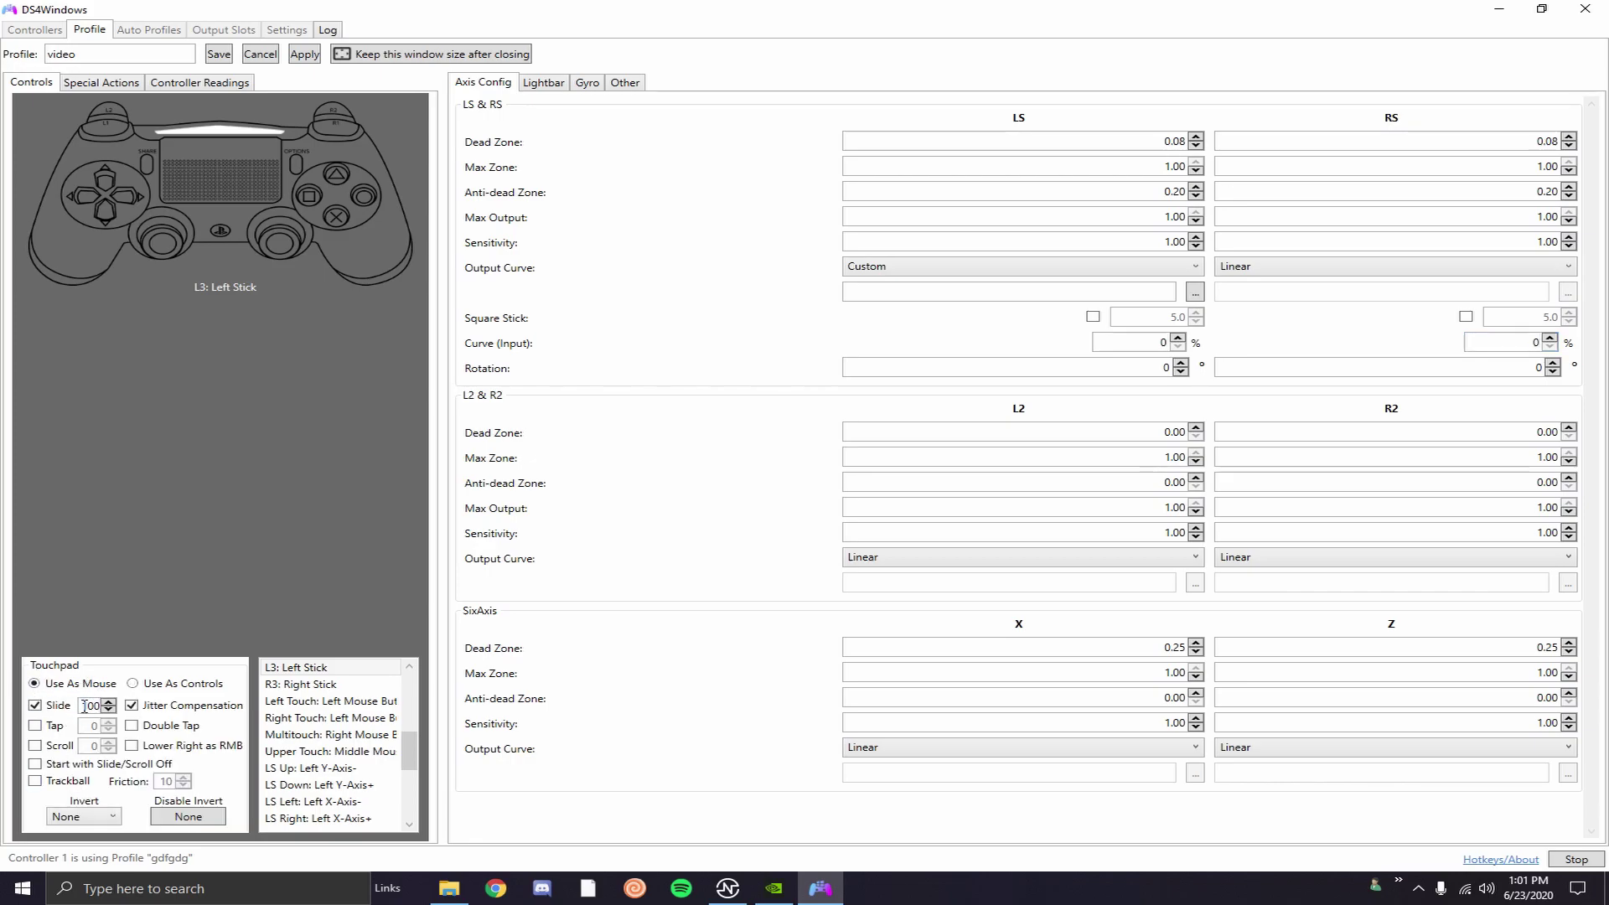
left_click(131, 684)
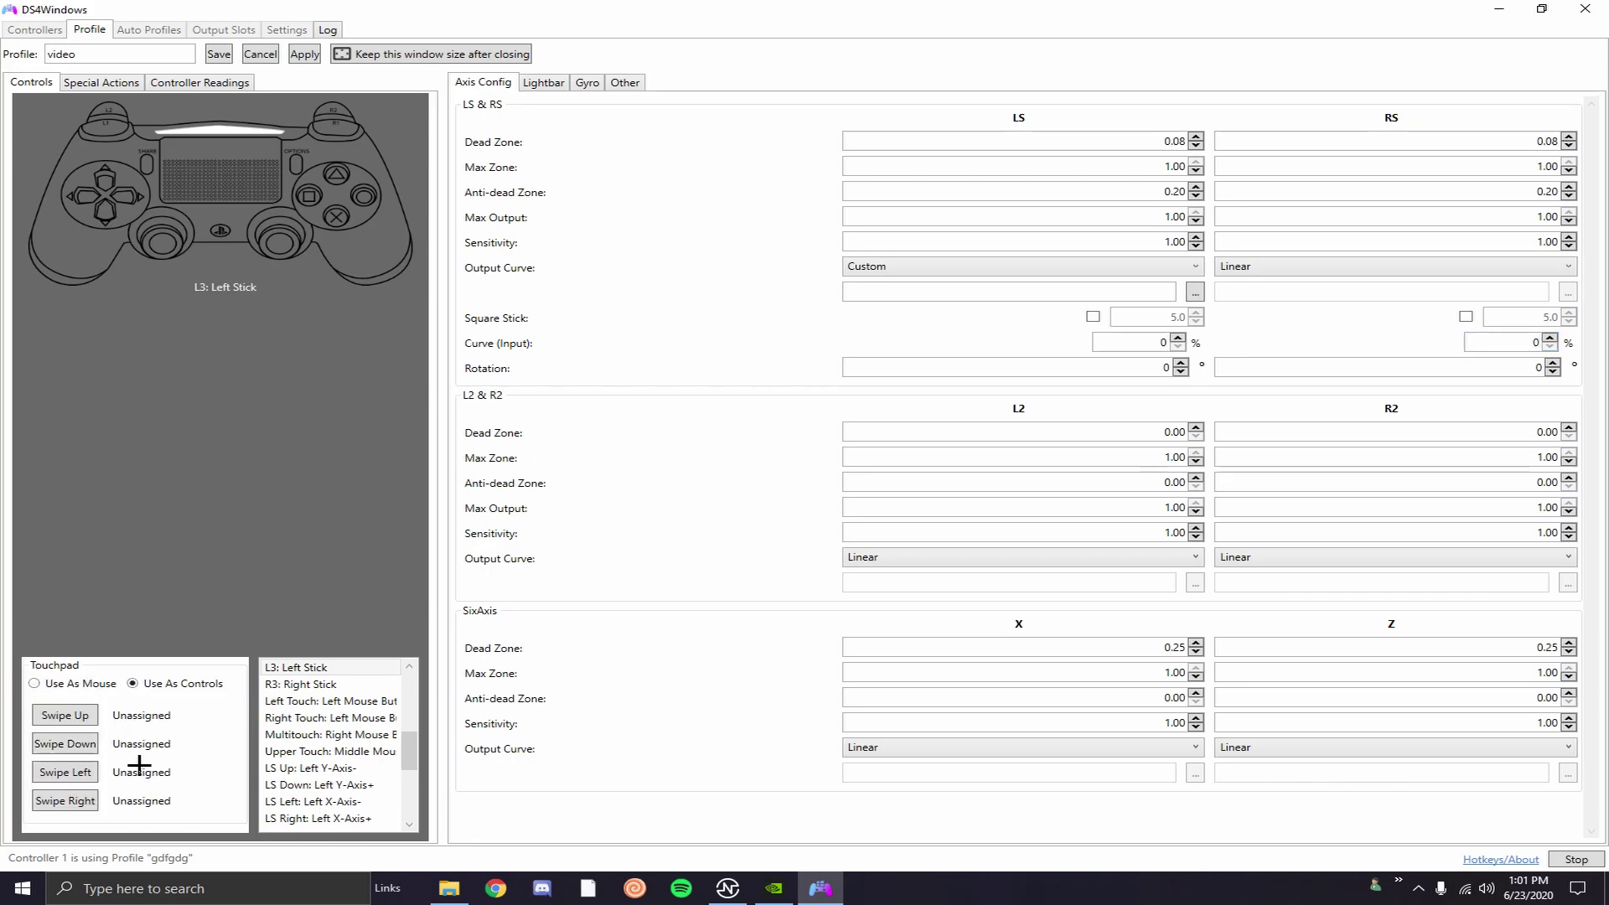
left_click(66, 715)
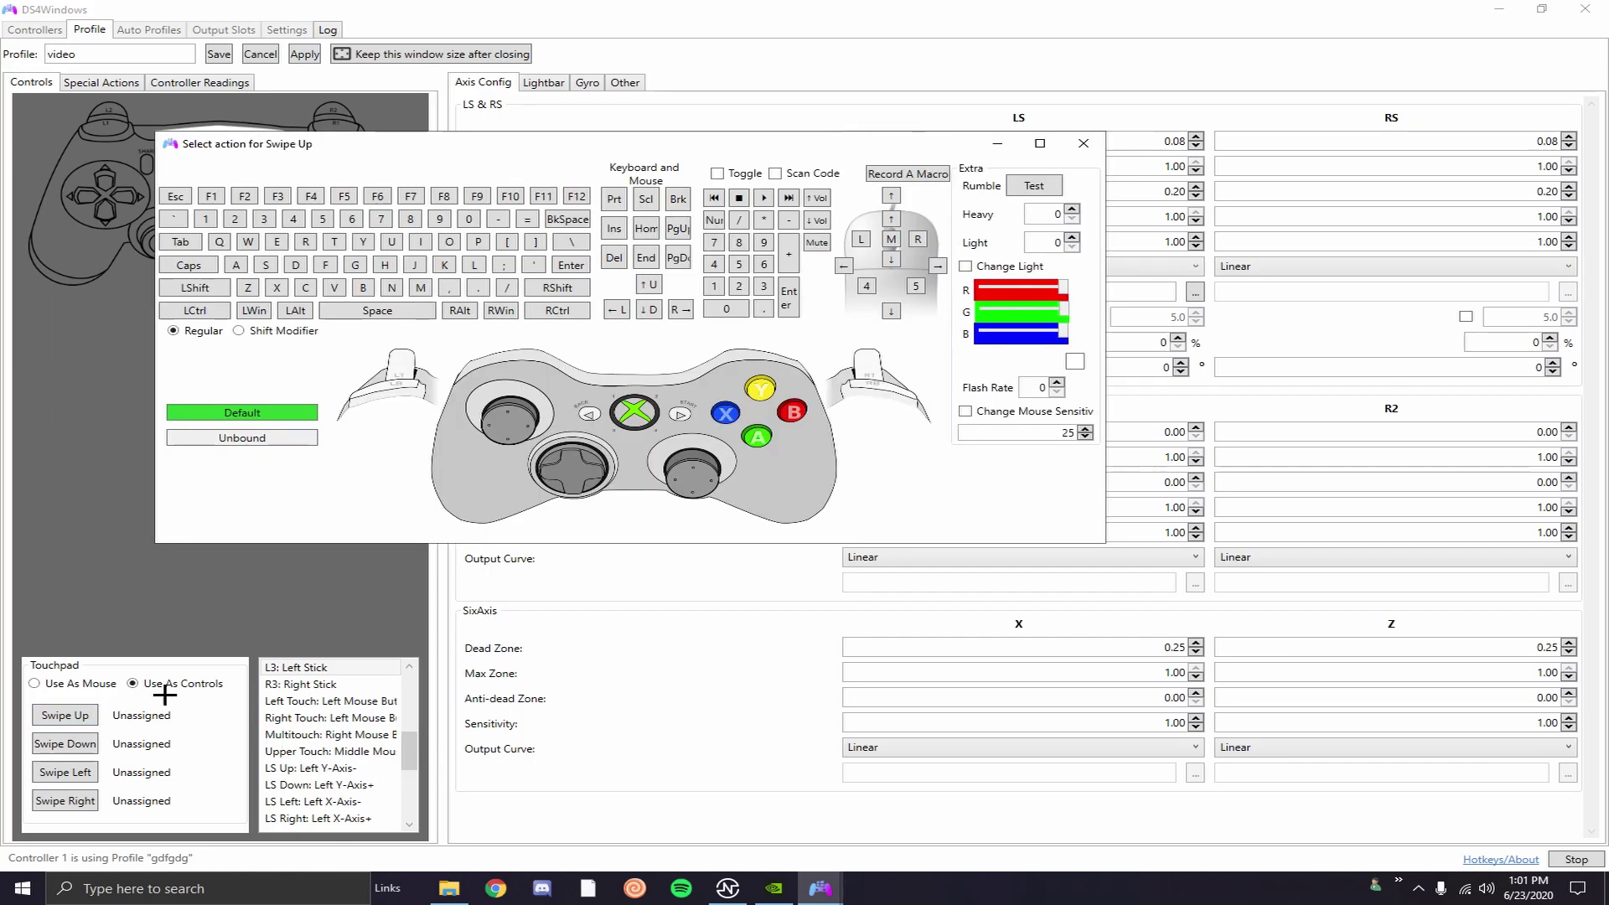
left_click(421, 288)
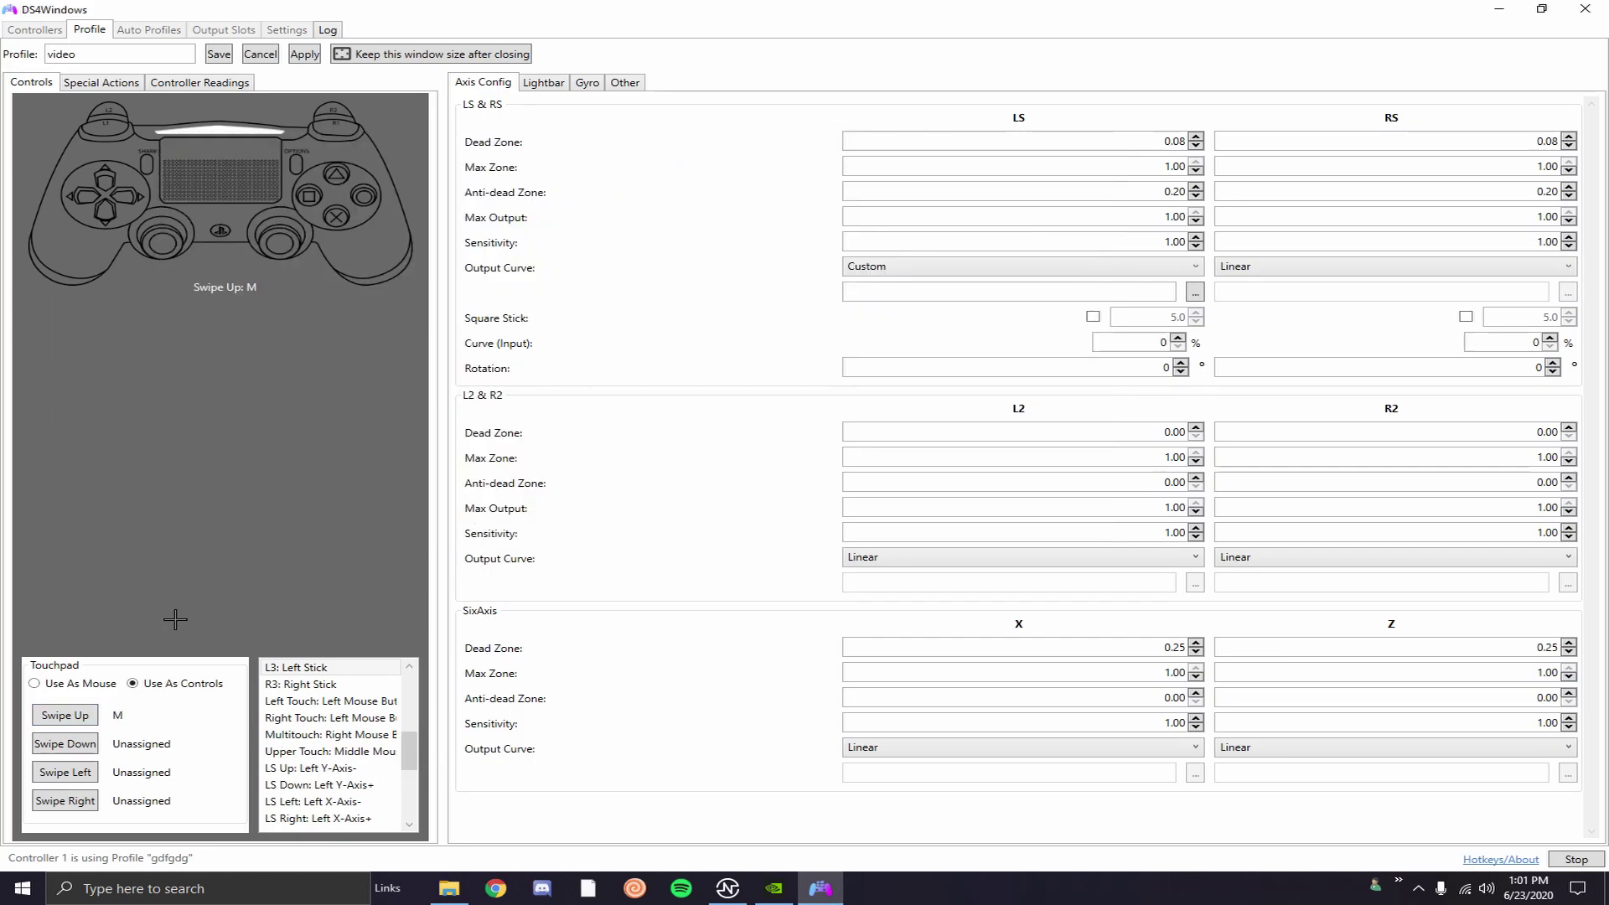
left_click(94, 742)
left_click(431, 307)
left_click(90, 770)
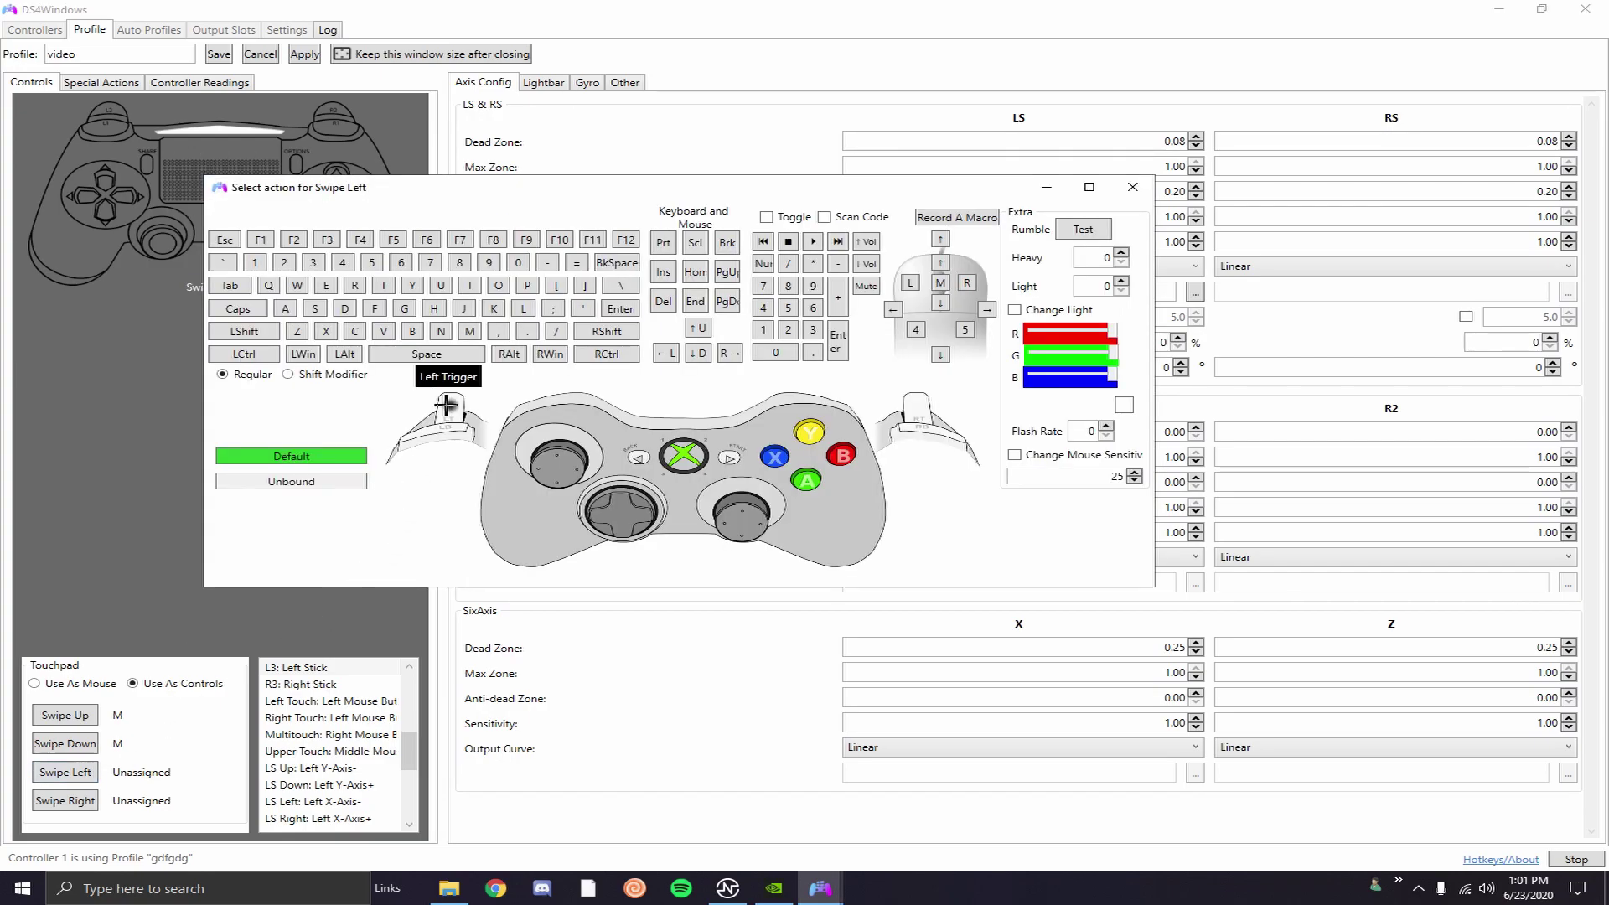
left_click(466, 333)
left_click(80, 799)
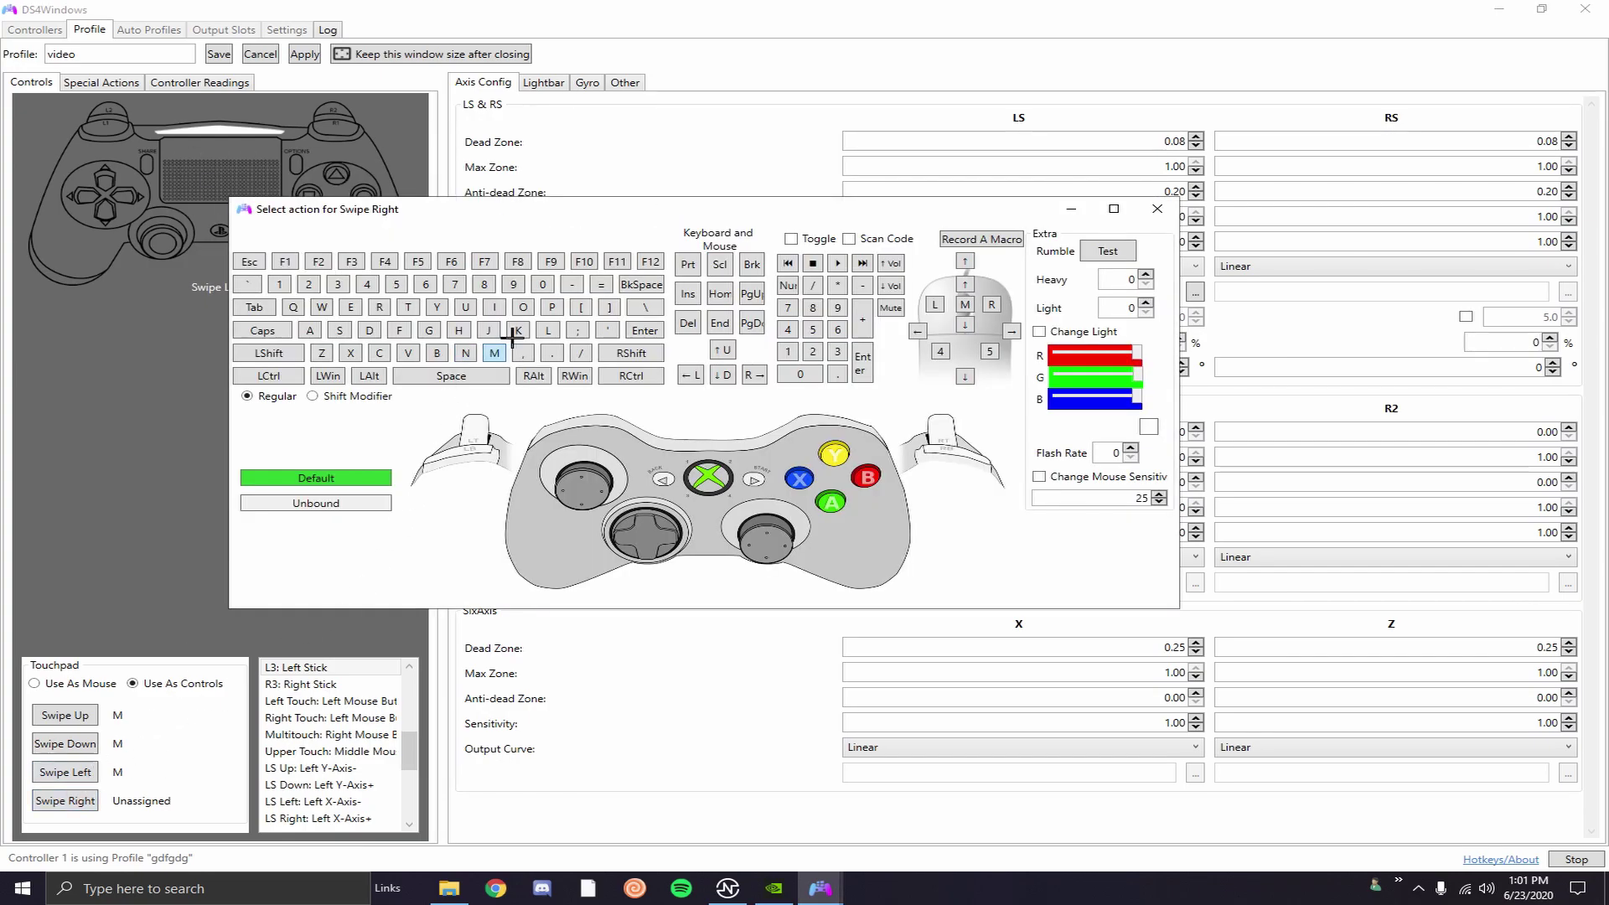
left_click(495, 353)
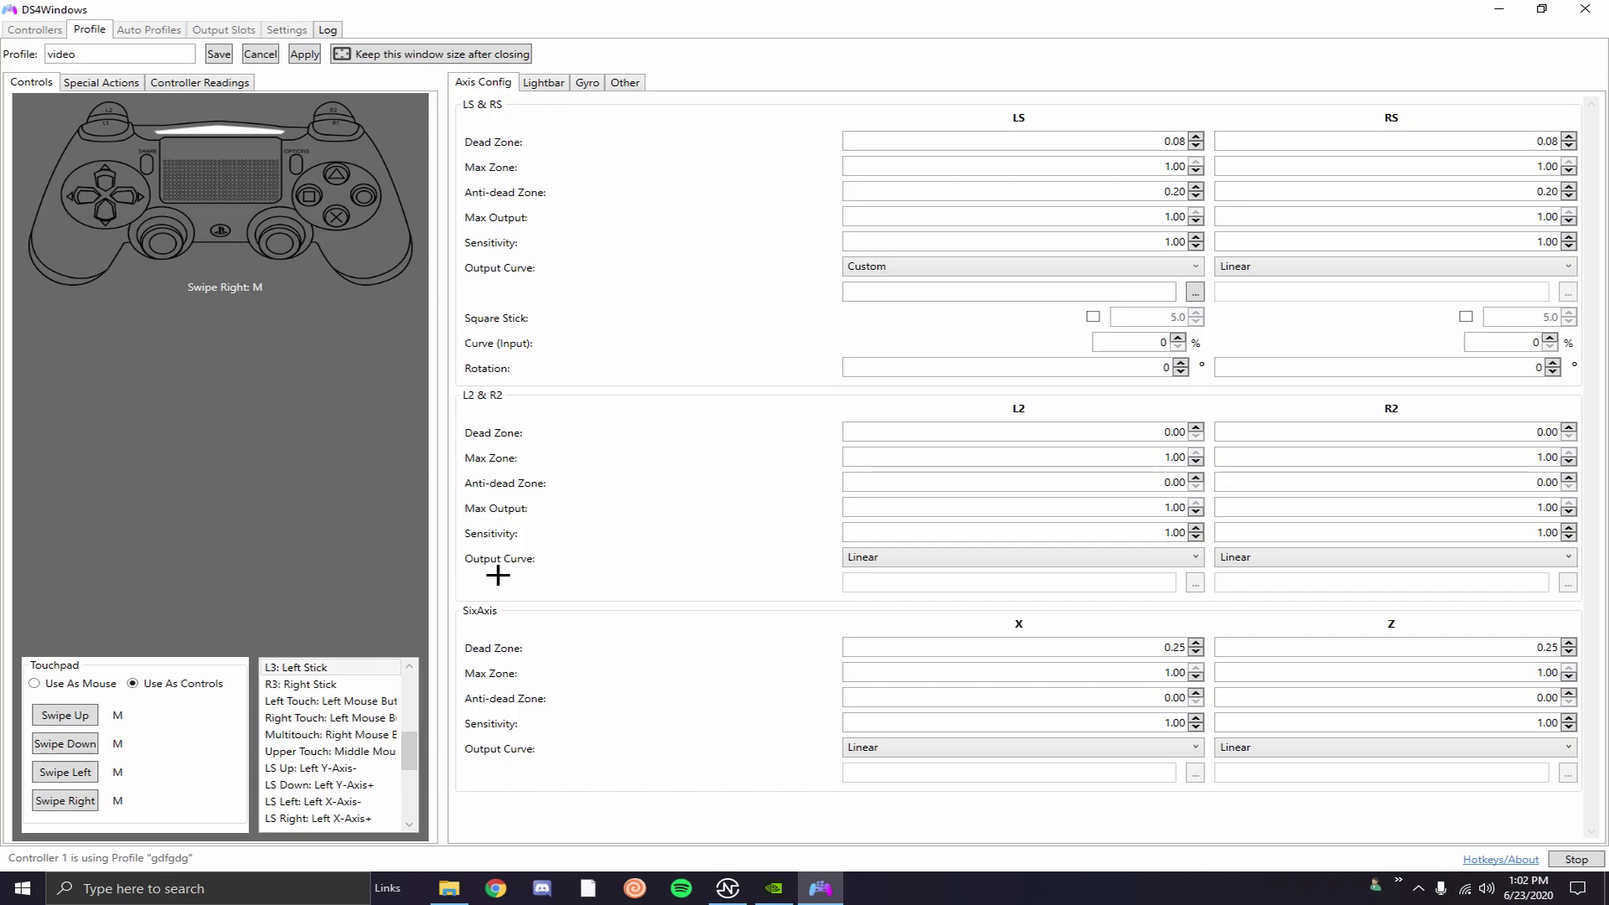
- On the Other settings, keep BT Poll Rate at 1000 Hz and the output controller as Xbox 360
left_click(544, 82)
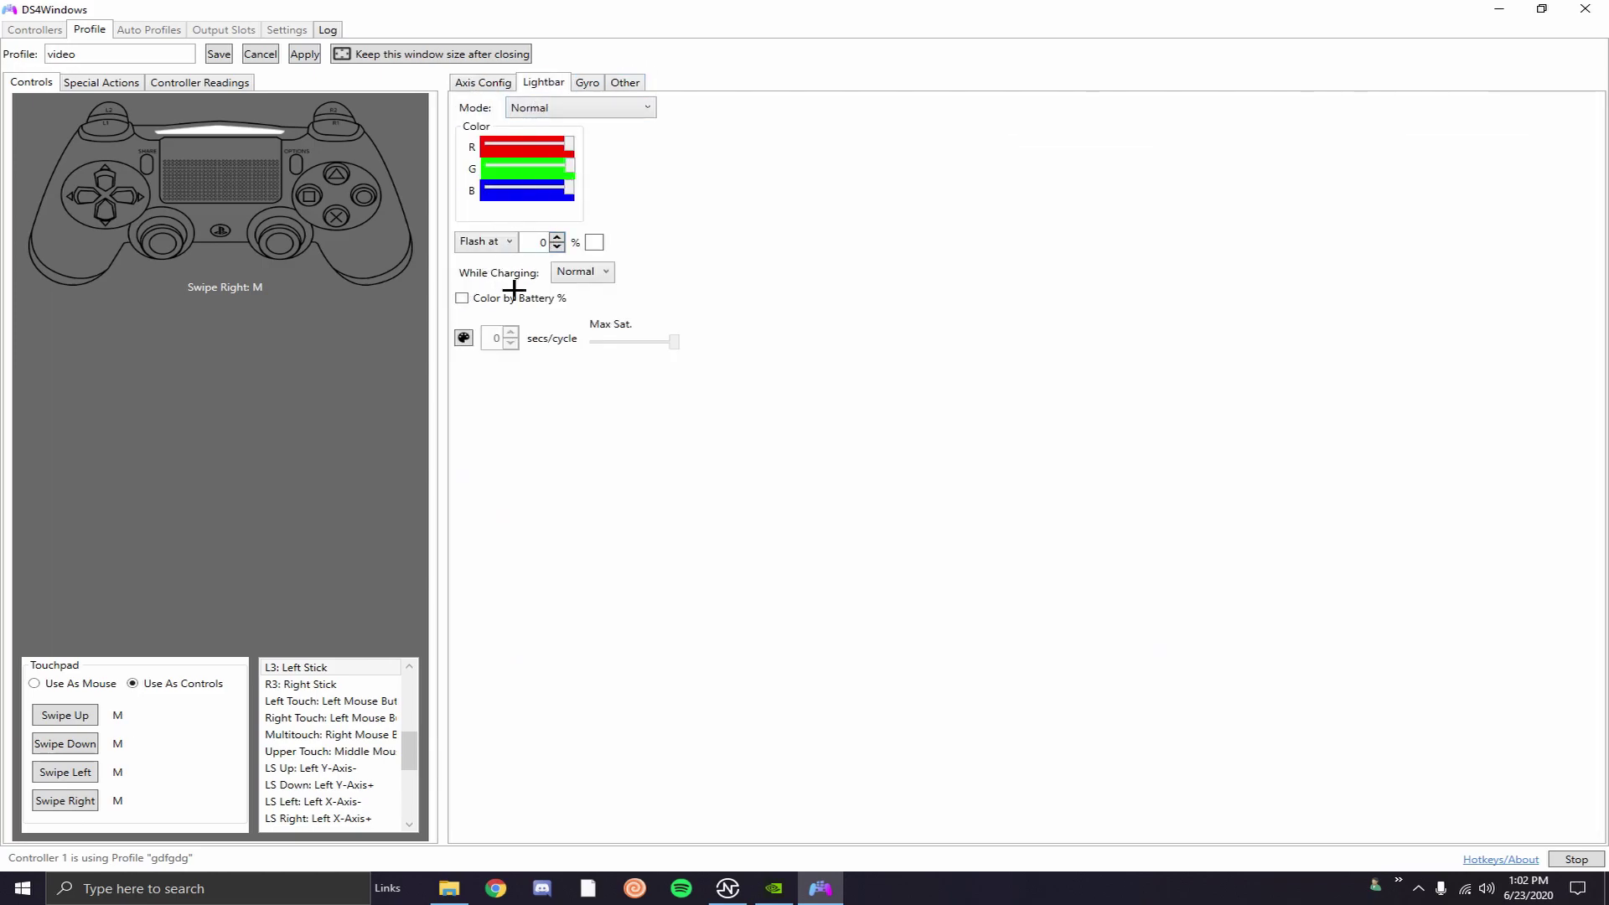
left_click(589, 84)
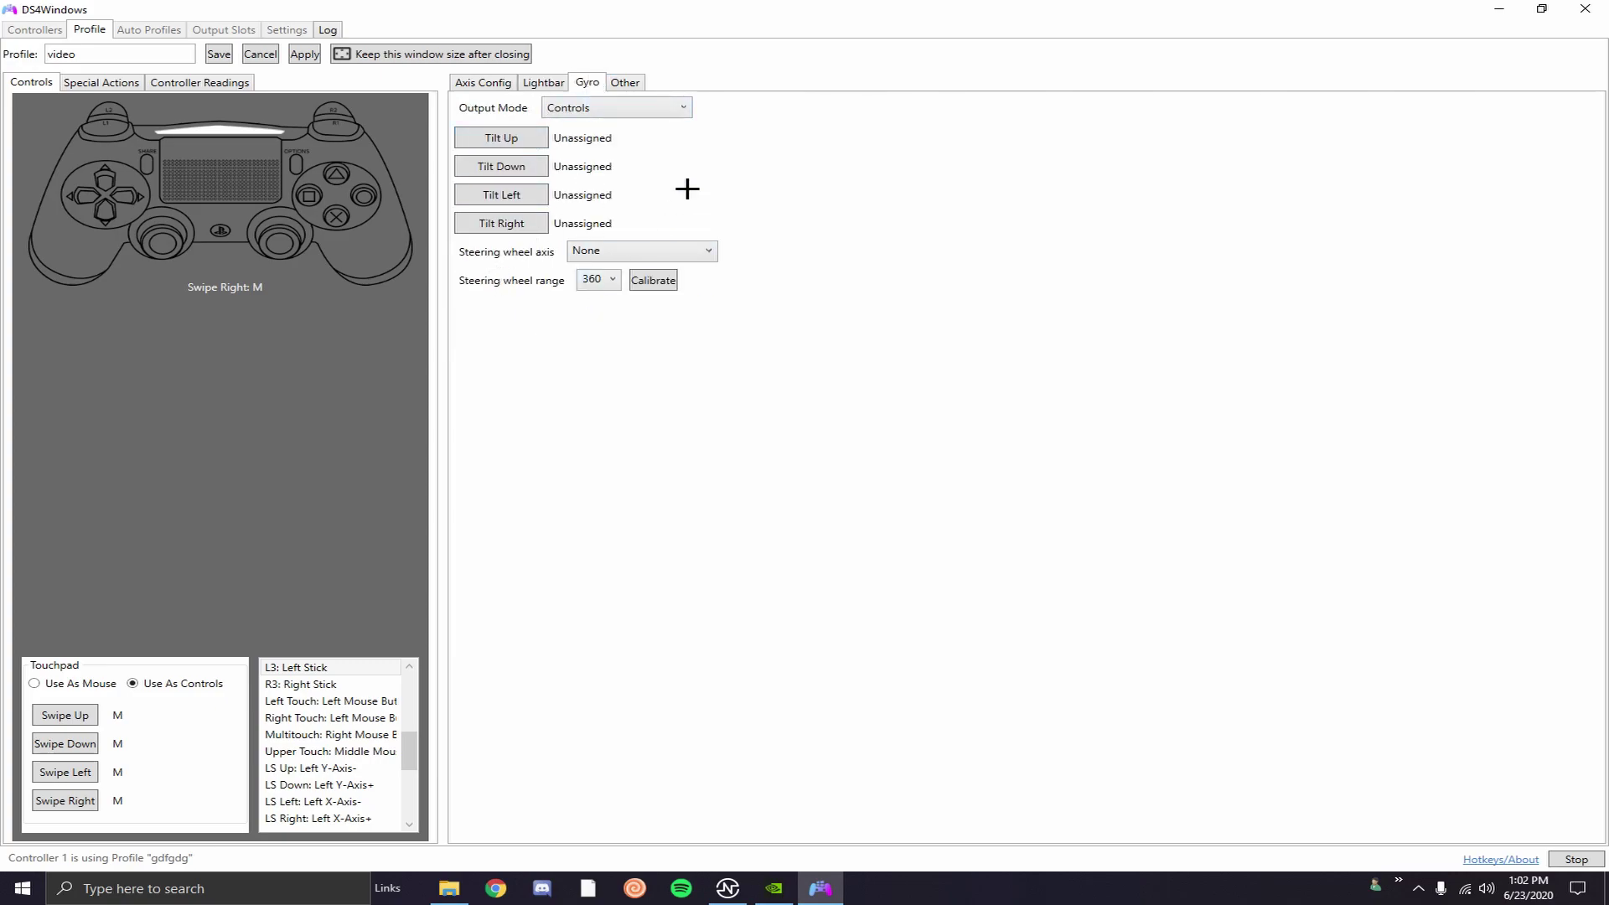
left_click(641, 77)
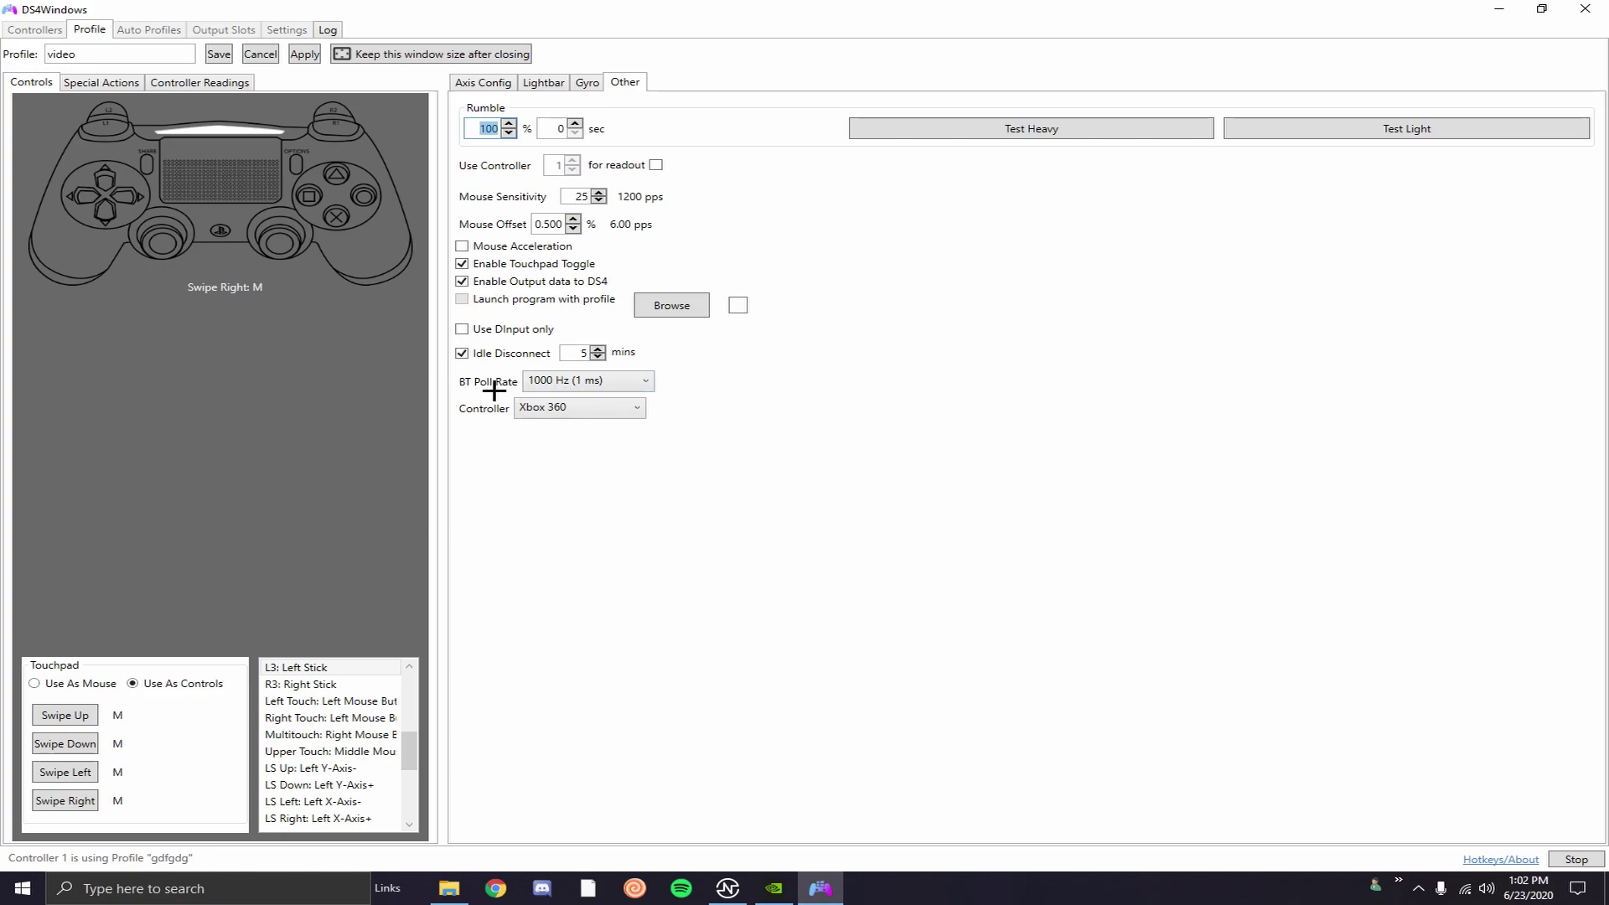
left_click(586, 381)
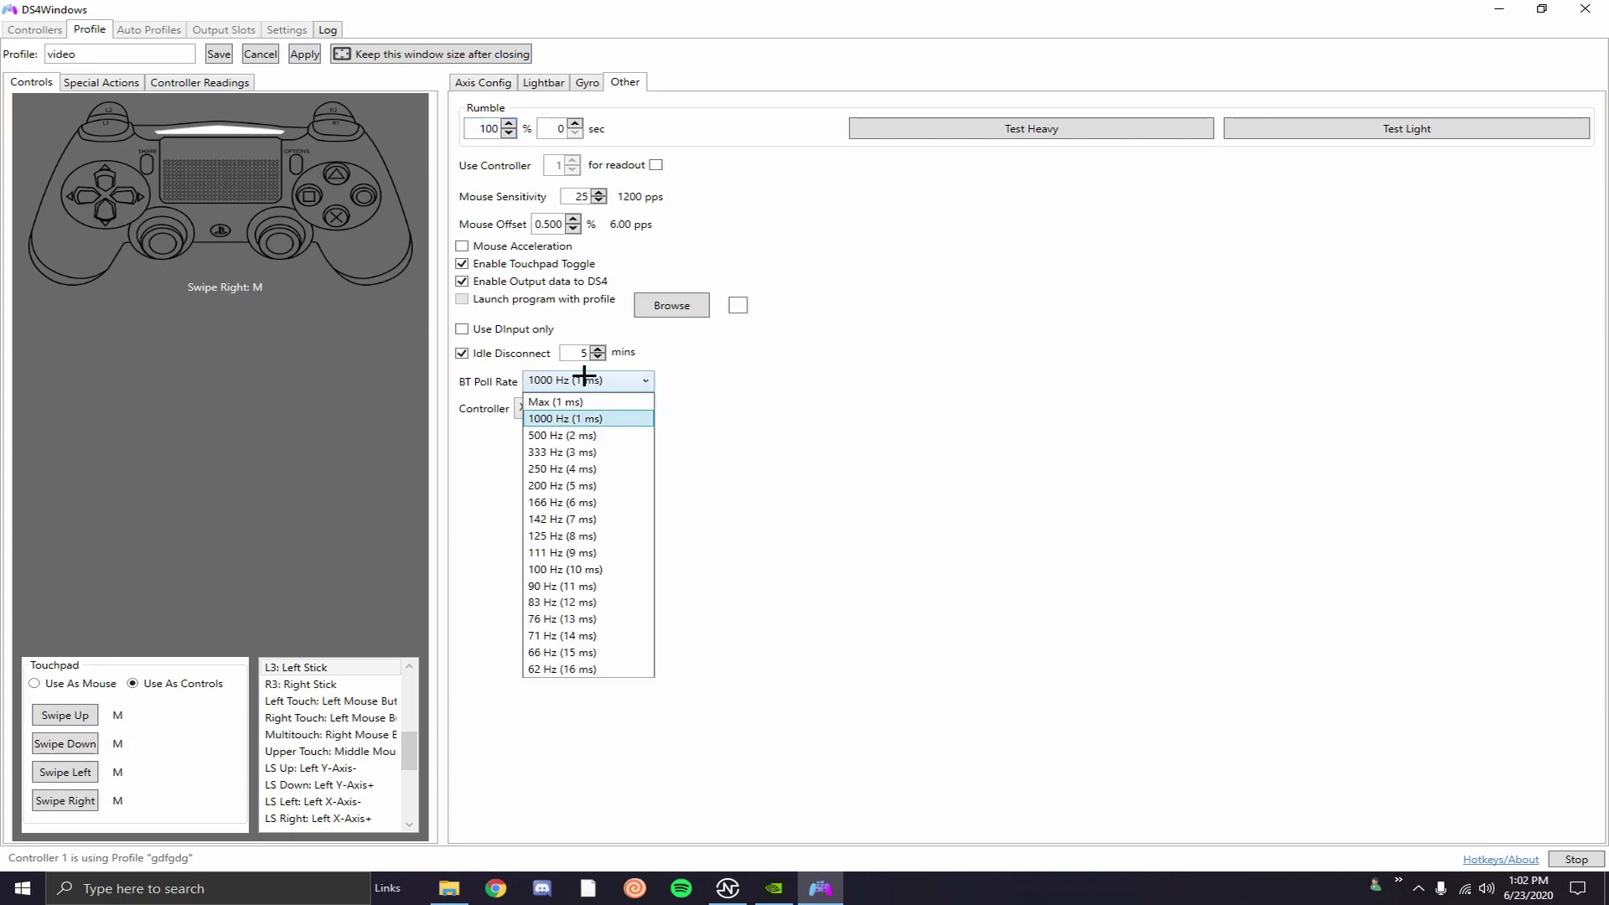
left_click(569, 419)
left_click(533, 408)
left_click(772, 400)
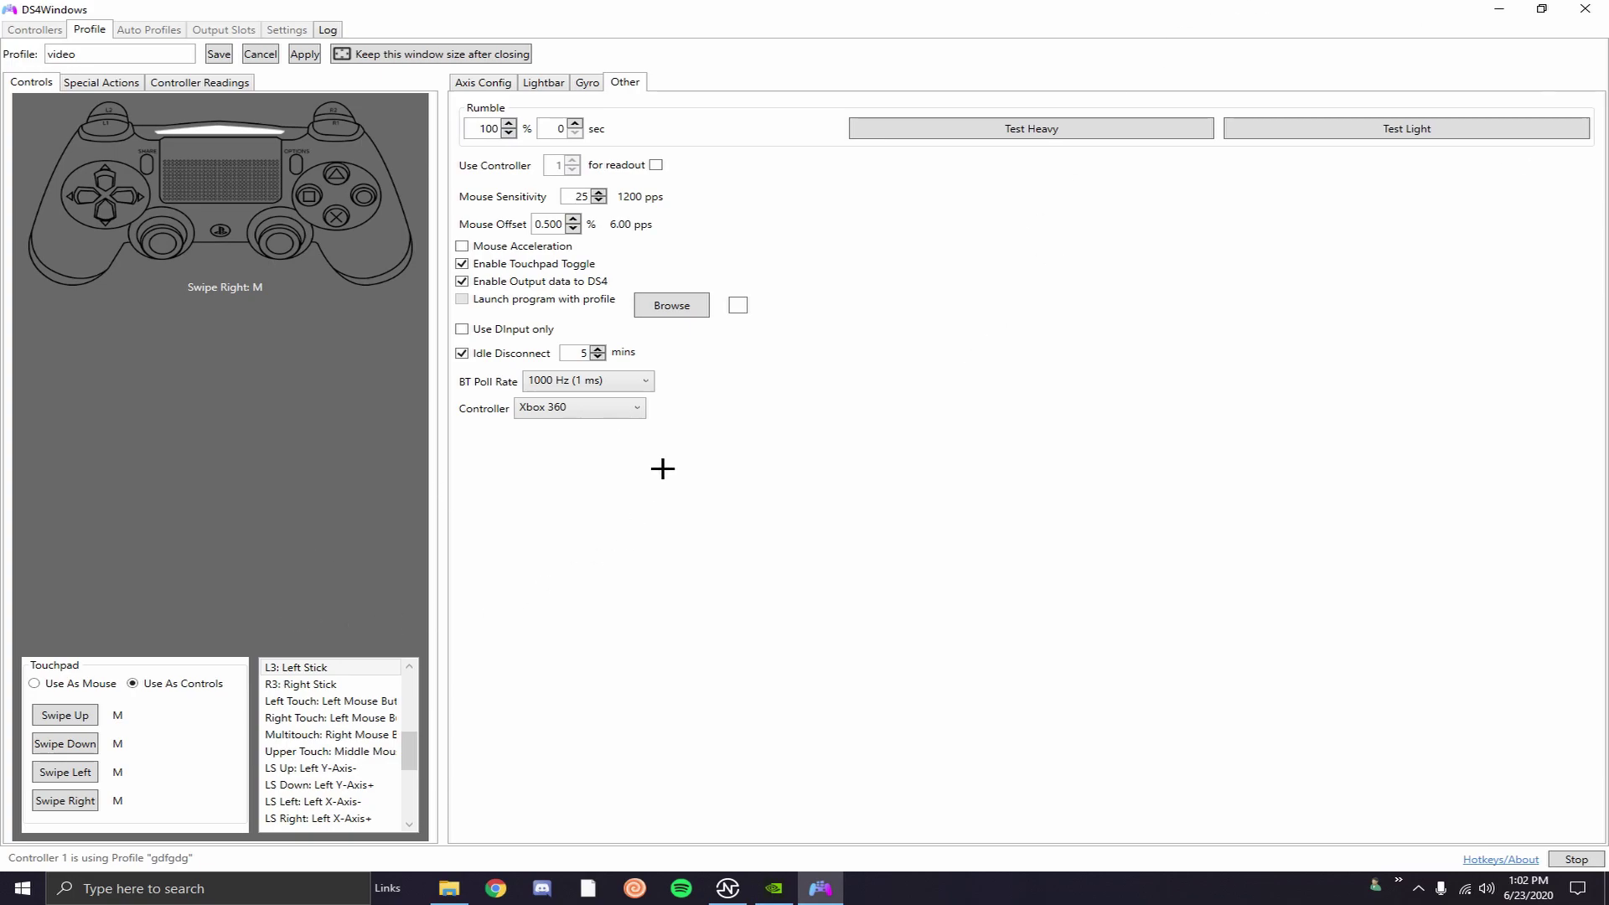
- Run and stop the Test Heavy and Test Light rumble checks
left_click(1037, 128)
left_click(1037, 128)
left_click(1334, 132)
left_click(1338, 127)
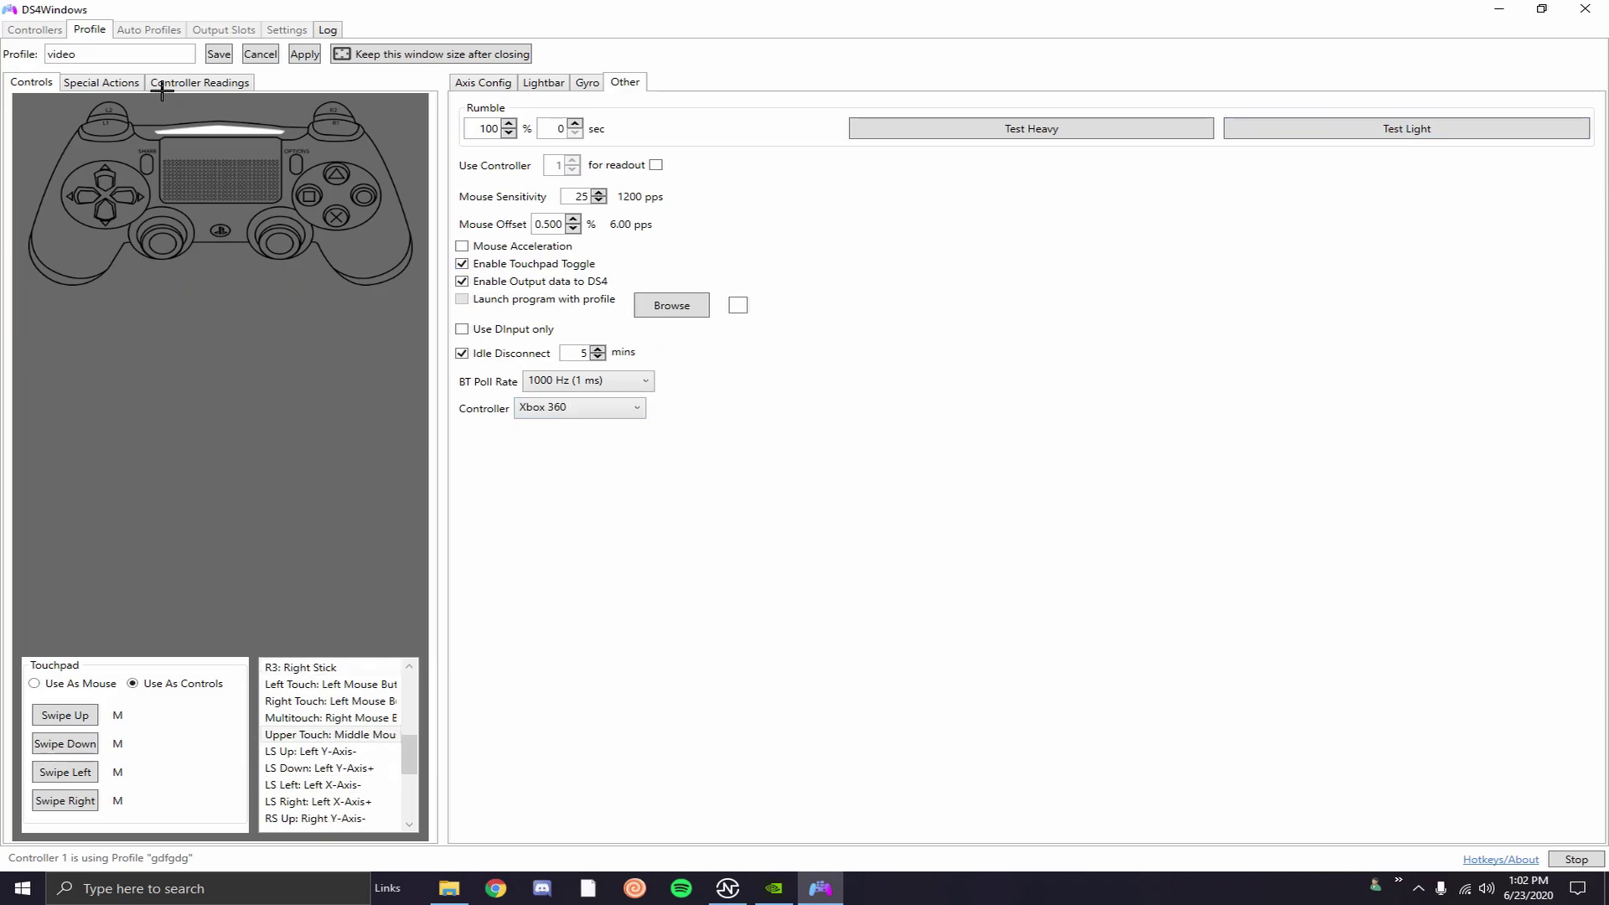
left_click(220, 80)
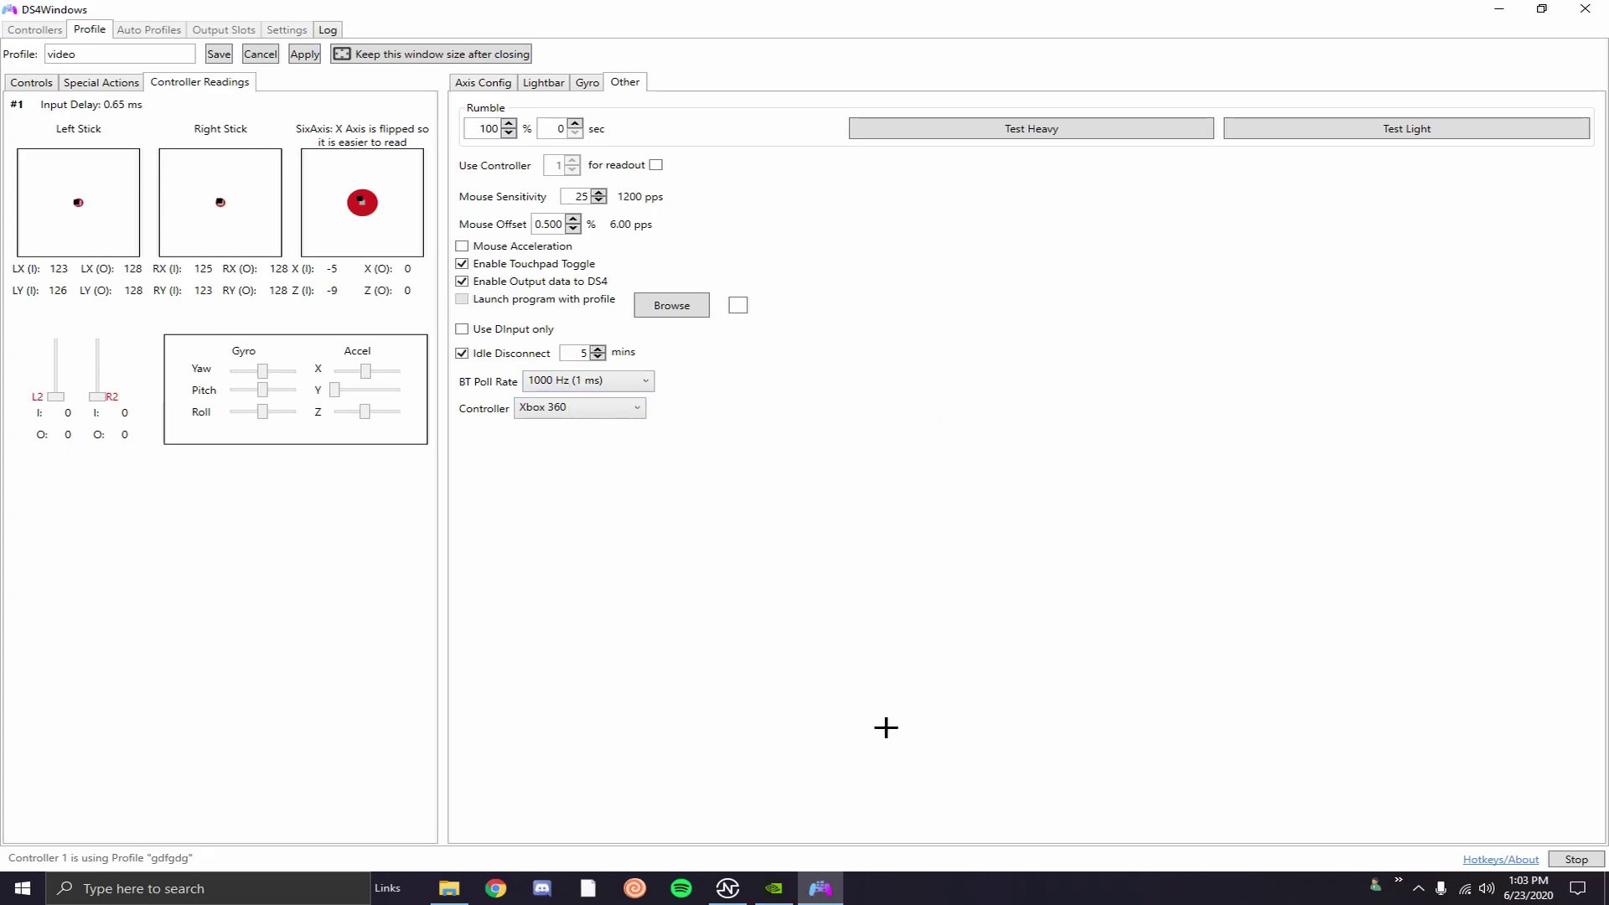
left_click(101, 81)
left_click(25, 84)
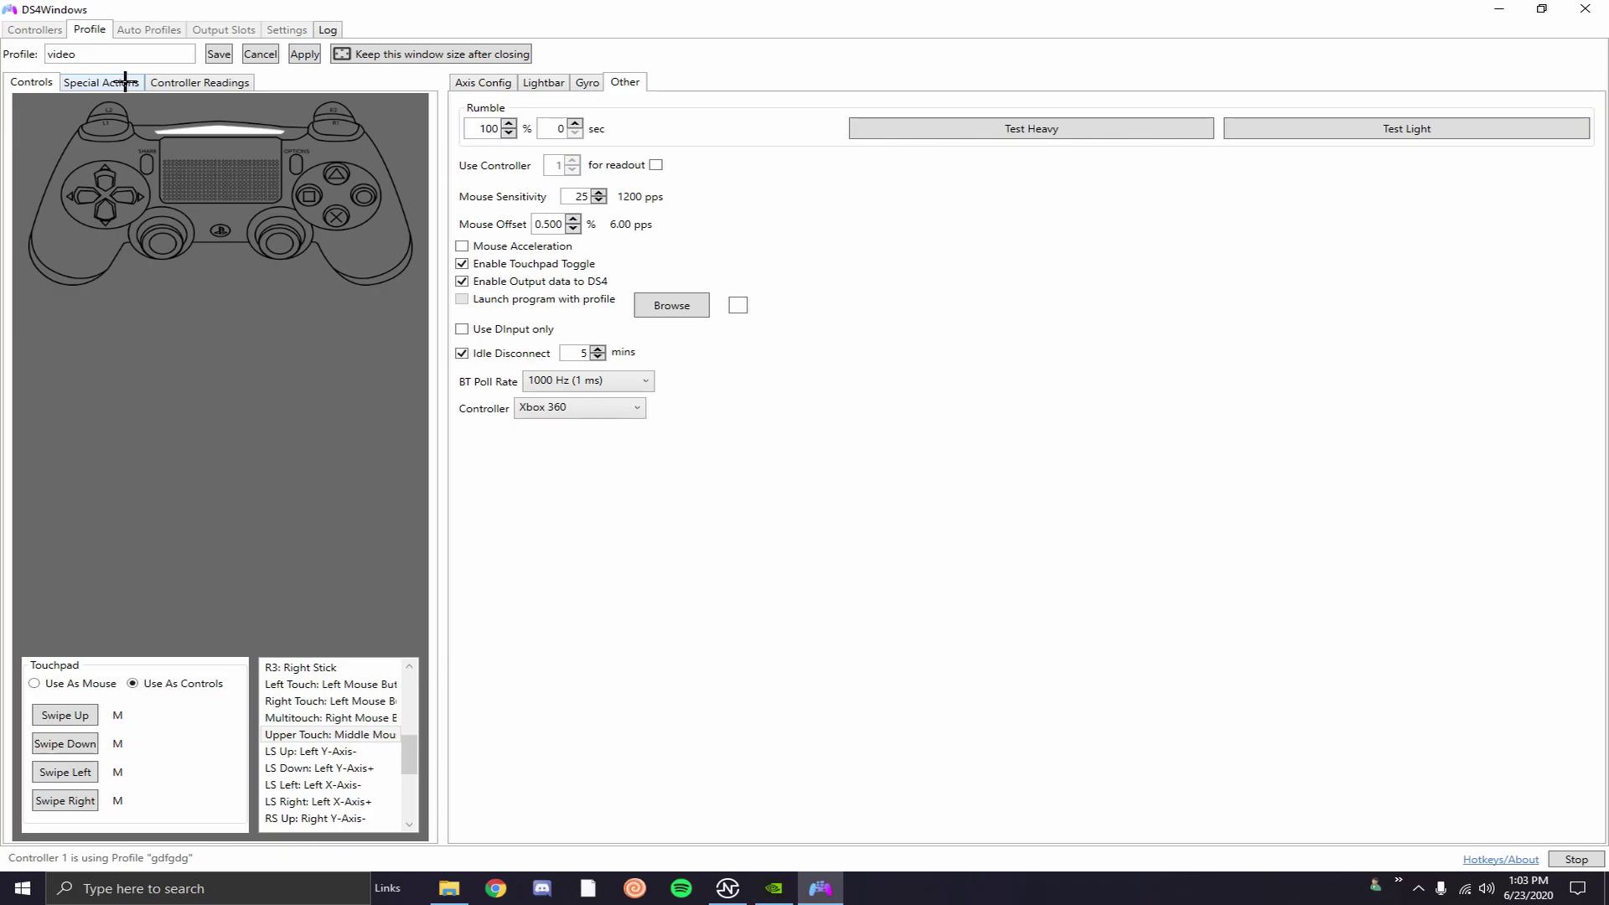
- Save the video profile and tick 'Check for DS4Windows Updates at Startup' in Settings
left_click(220, 56)
left_click(285, 28)
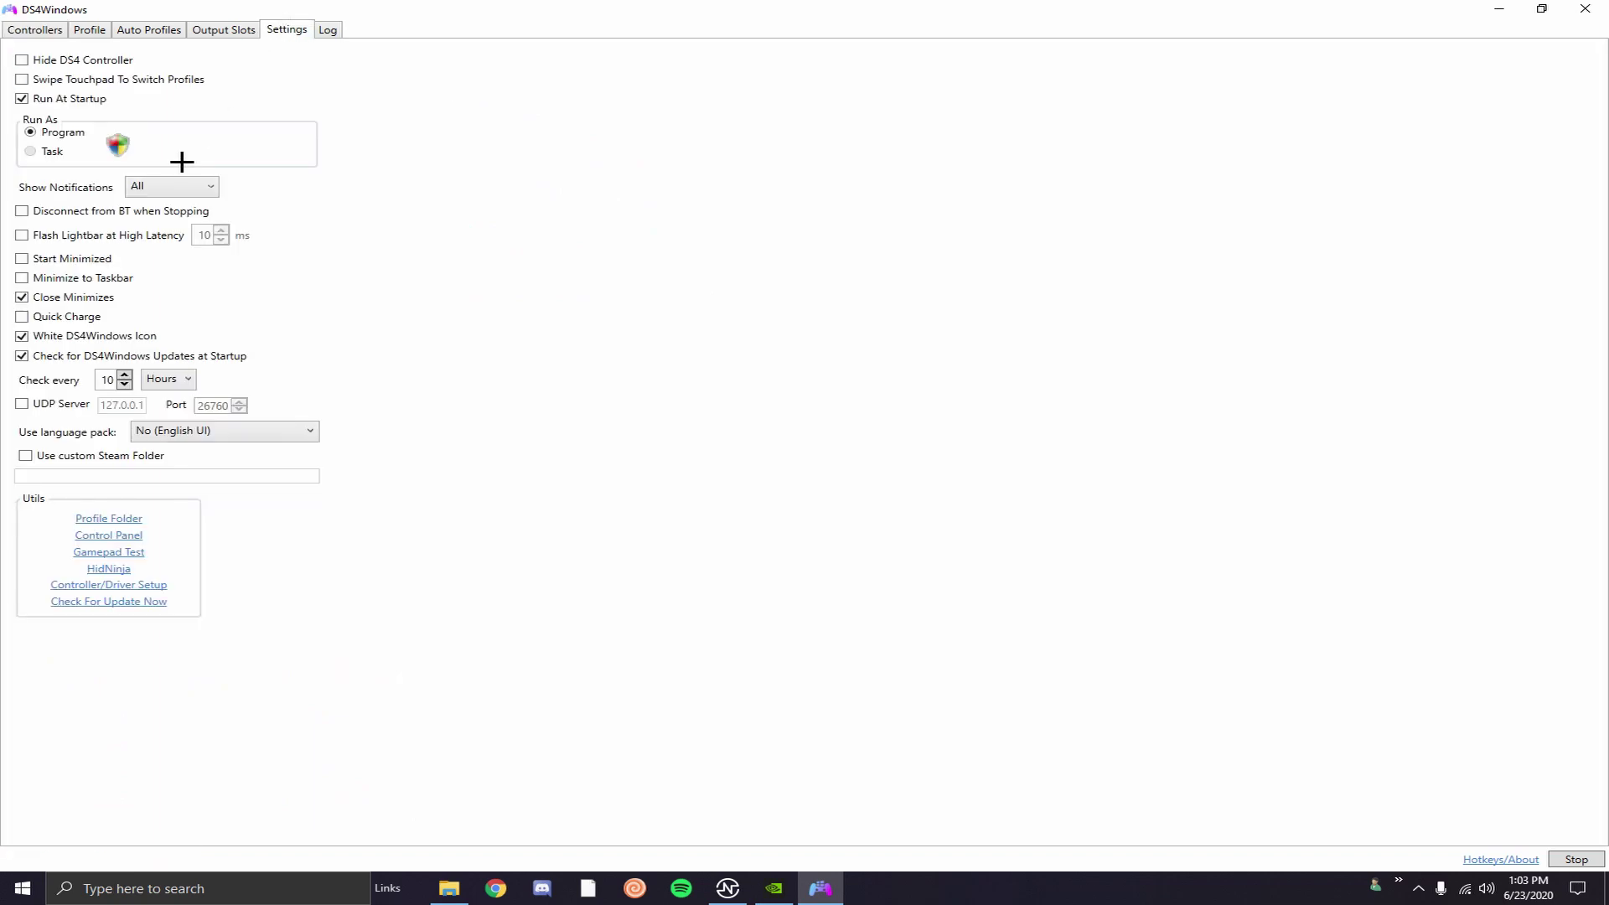
left_click(22, 355)
- Return to Controllers and open then close the Selected Profile dropdown, keeping gdfgdg assigned
left_click(86, 27)
left_click(130, 29)
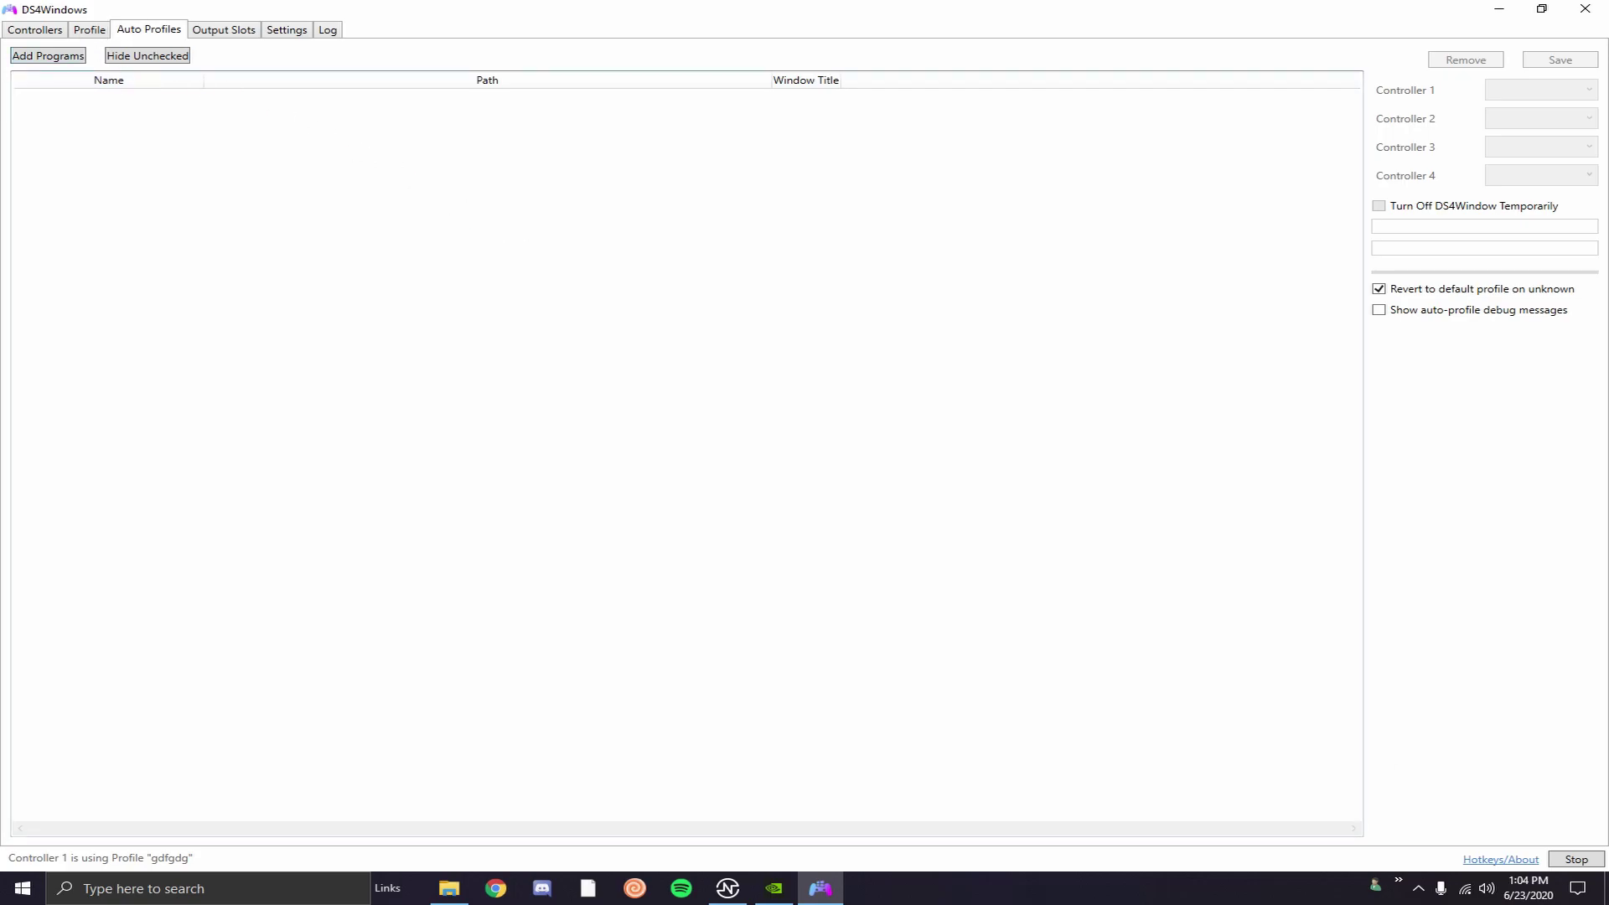
left_click(80, 29)
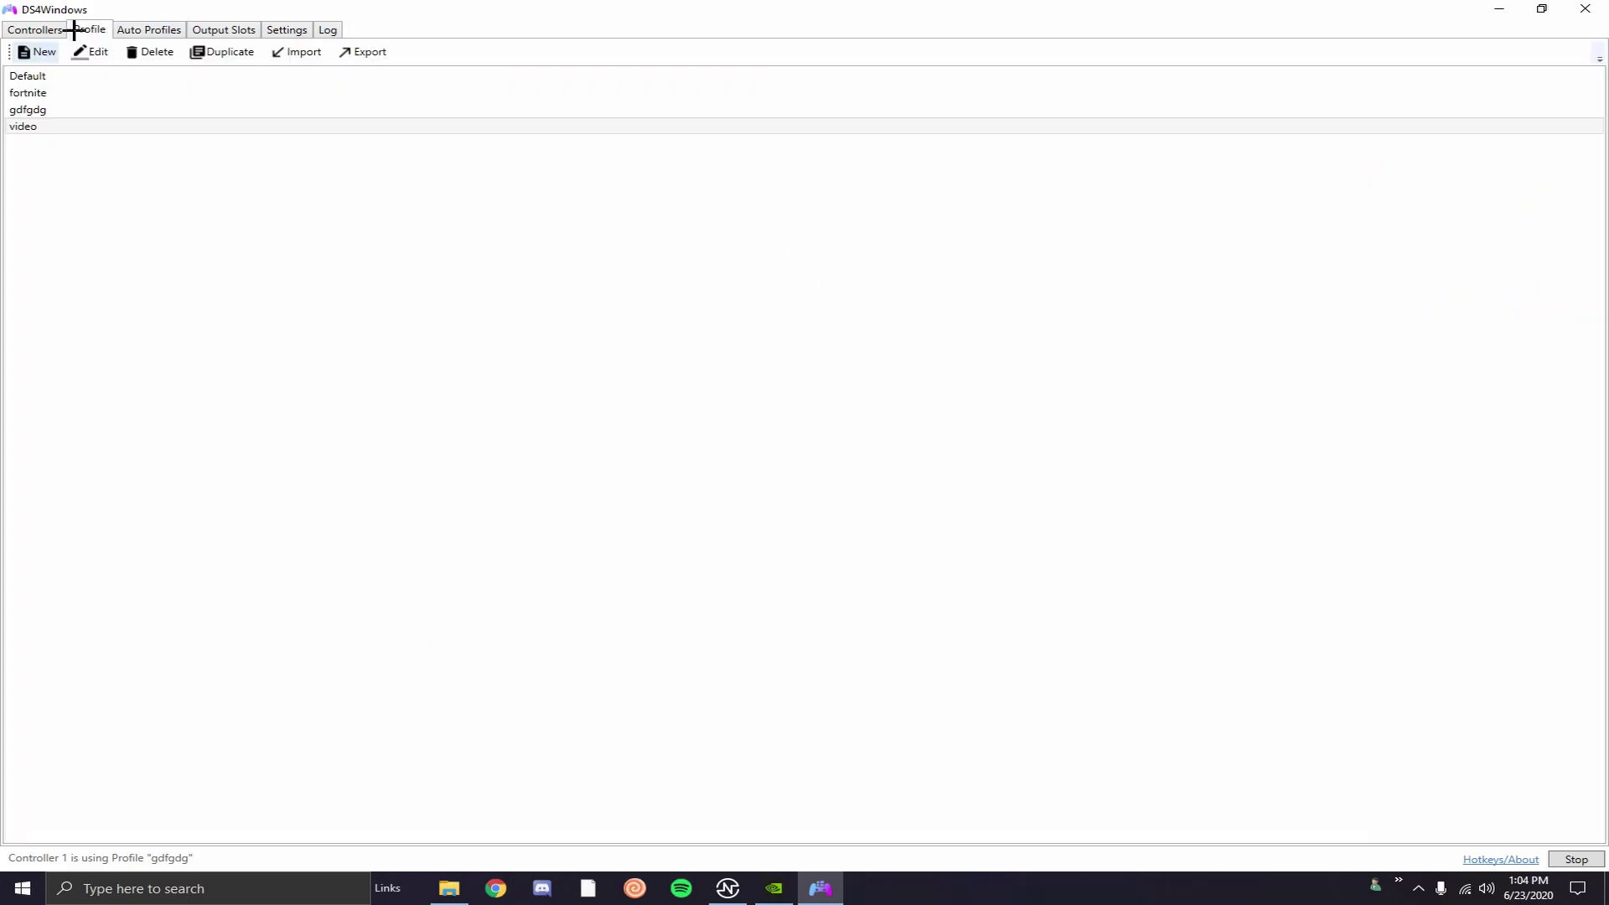
left_click(40, 28)
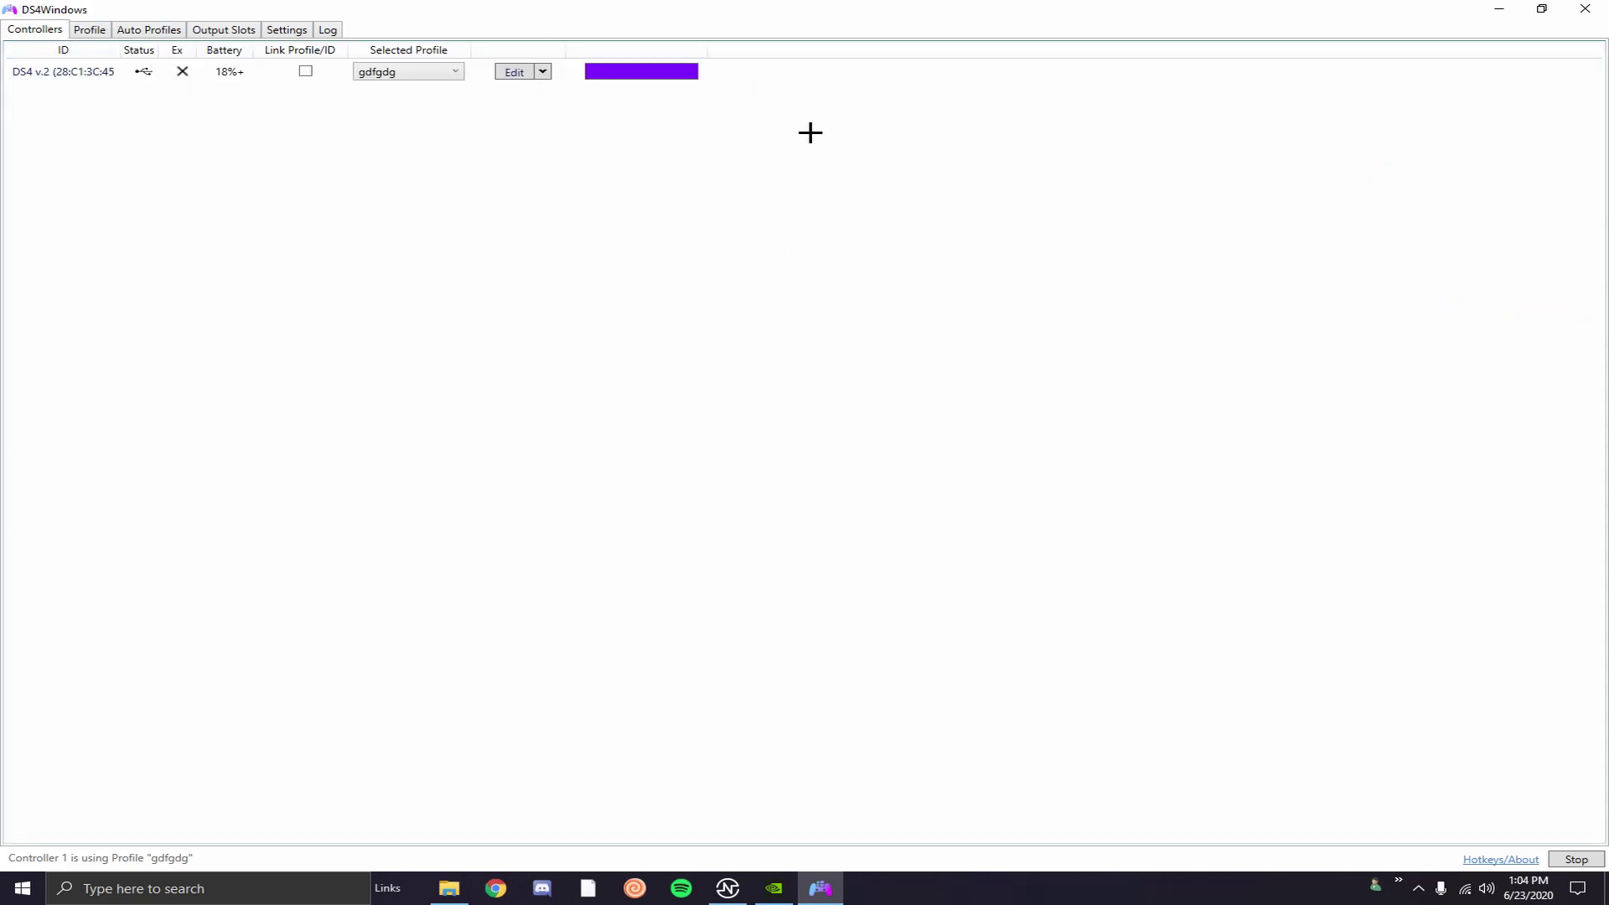
right_click(607, 69)
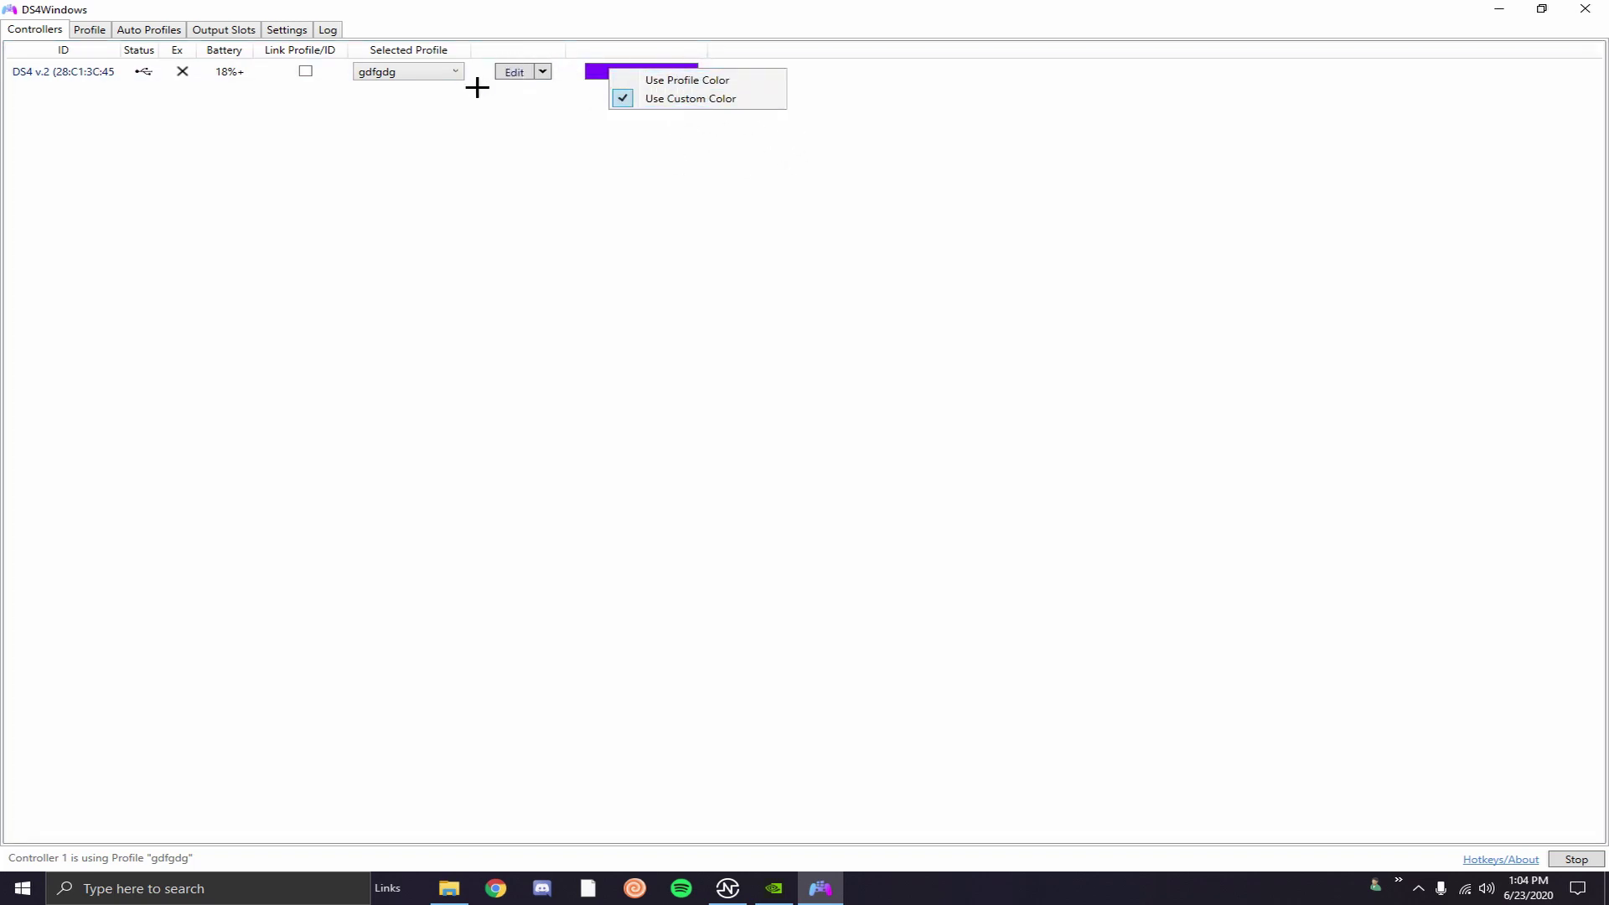
left_click(440, 74)
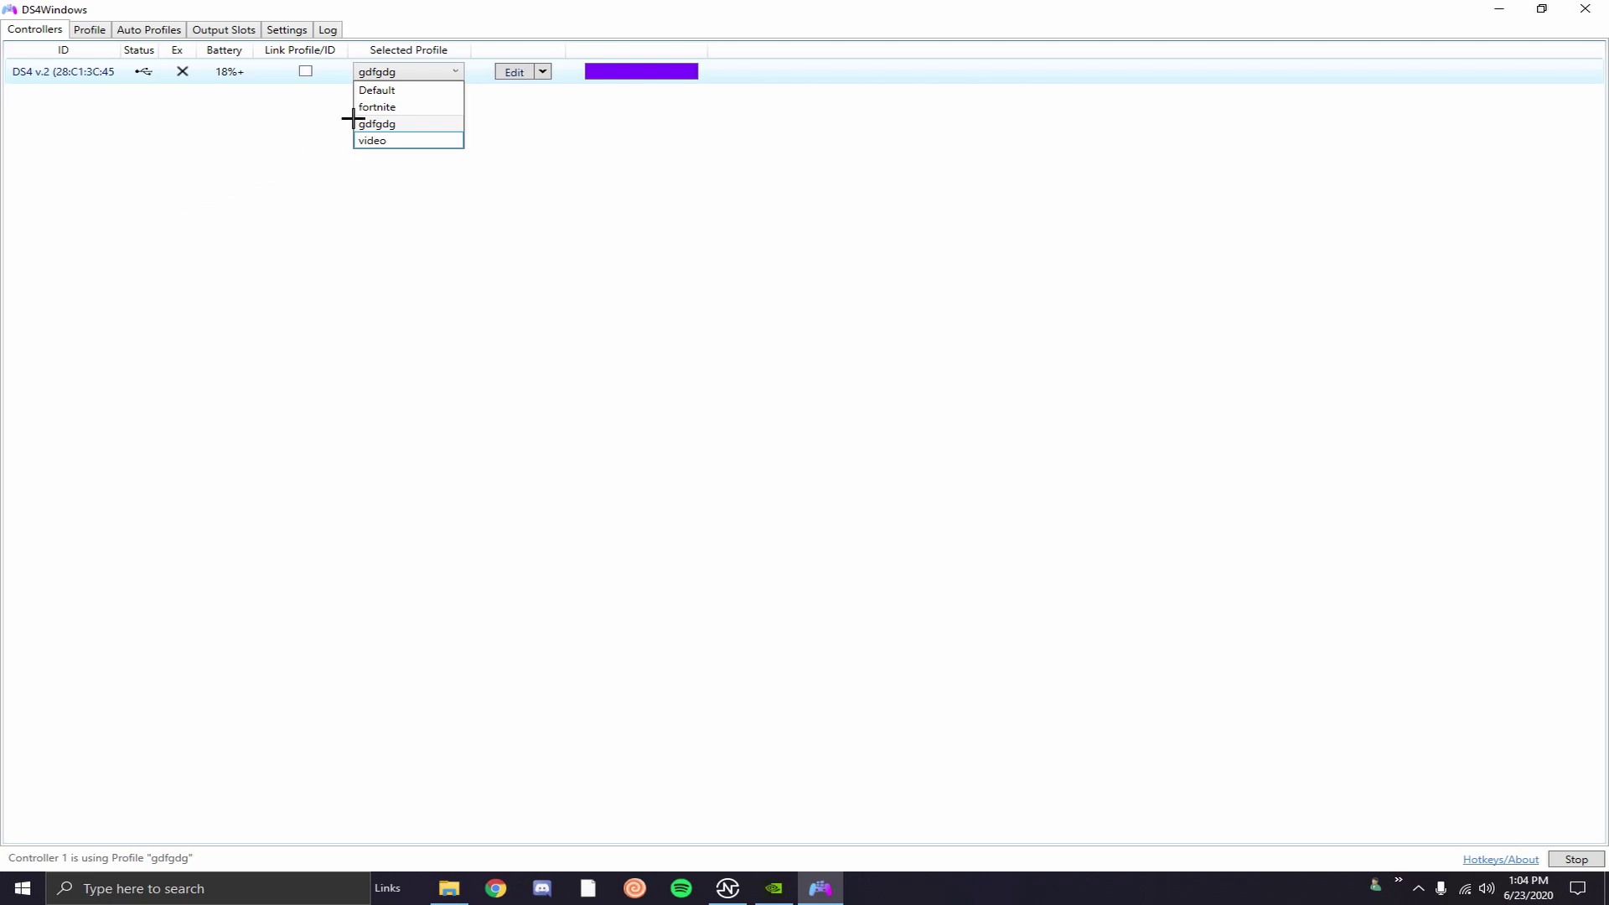
left_click(199, 193)
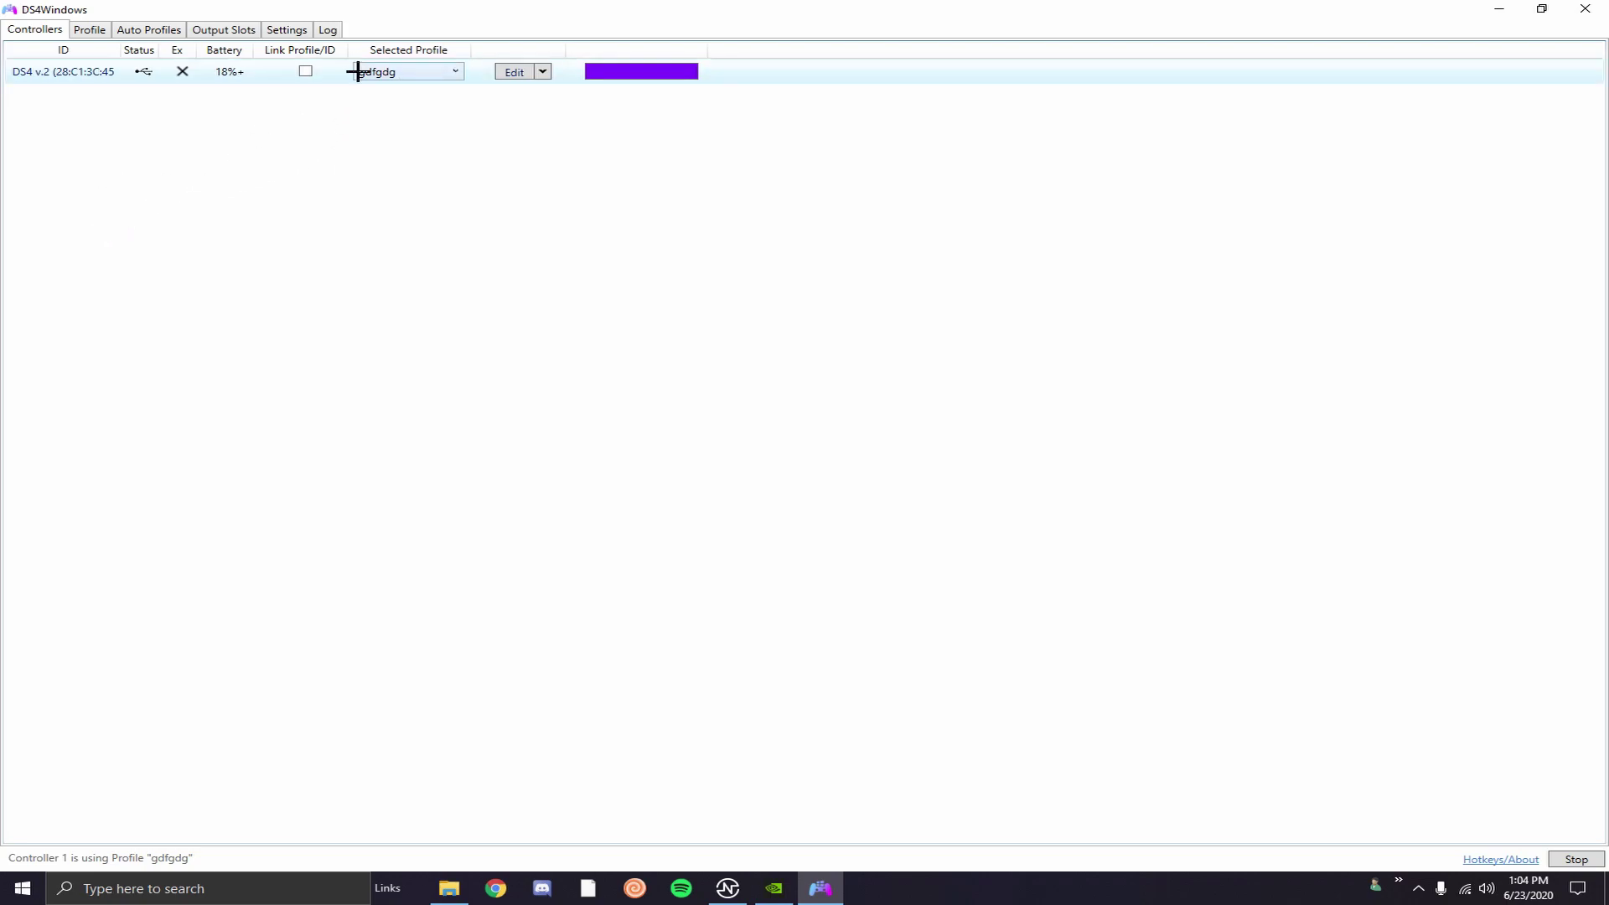